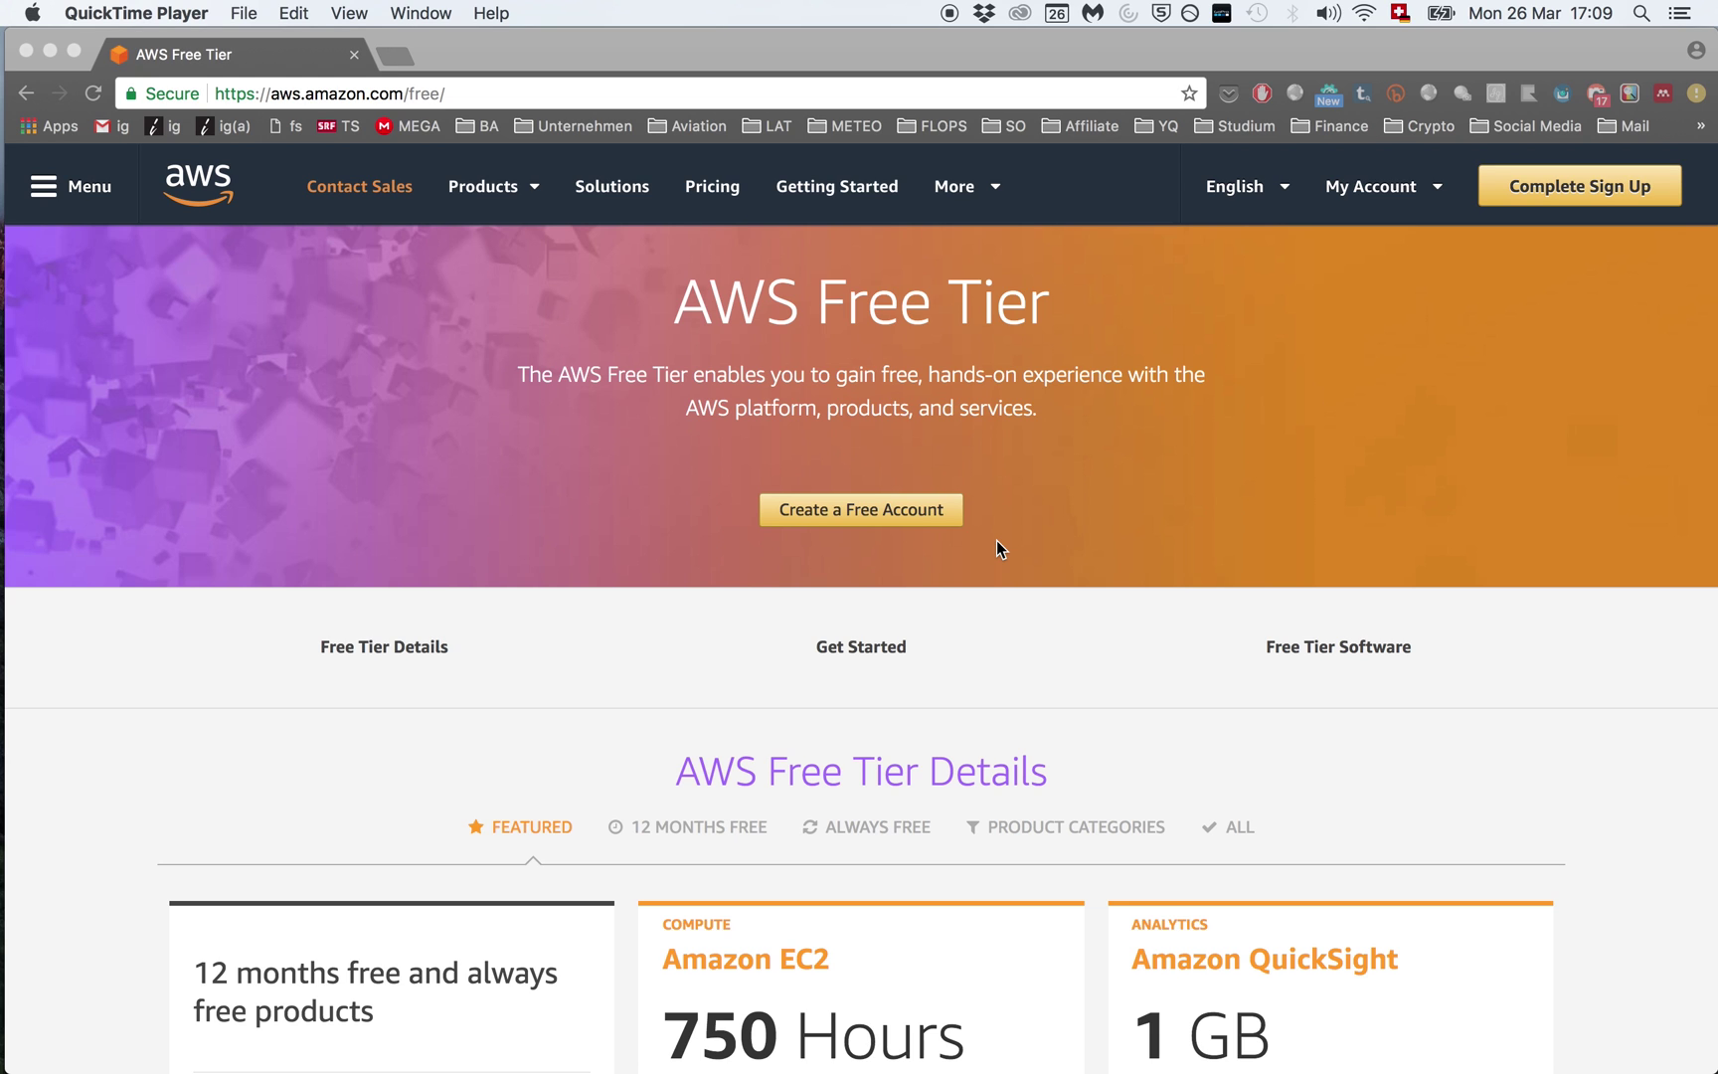
Step: In Chrome, start a free AWS account from the Free Tier page
click(996, 539)
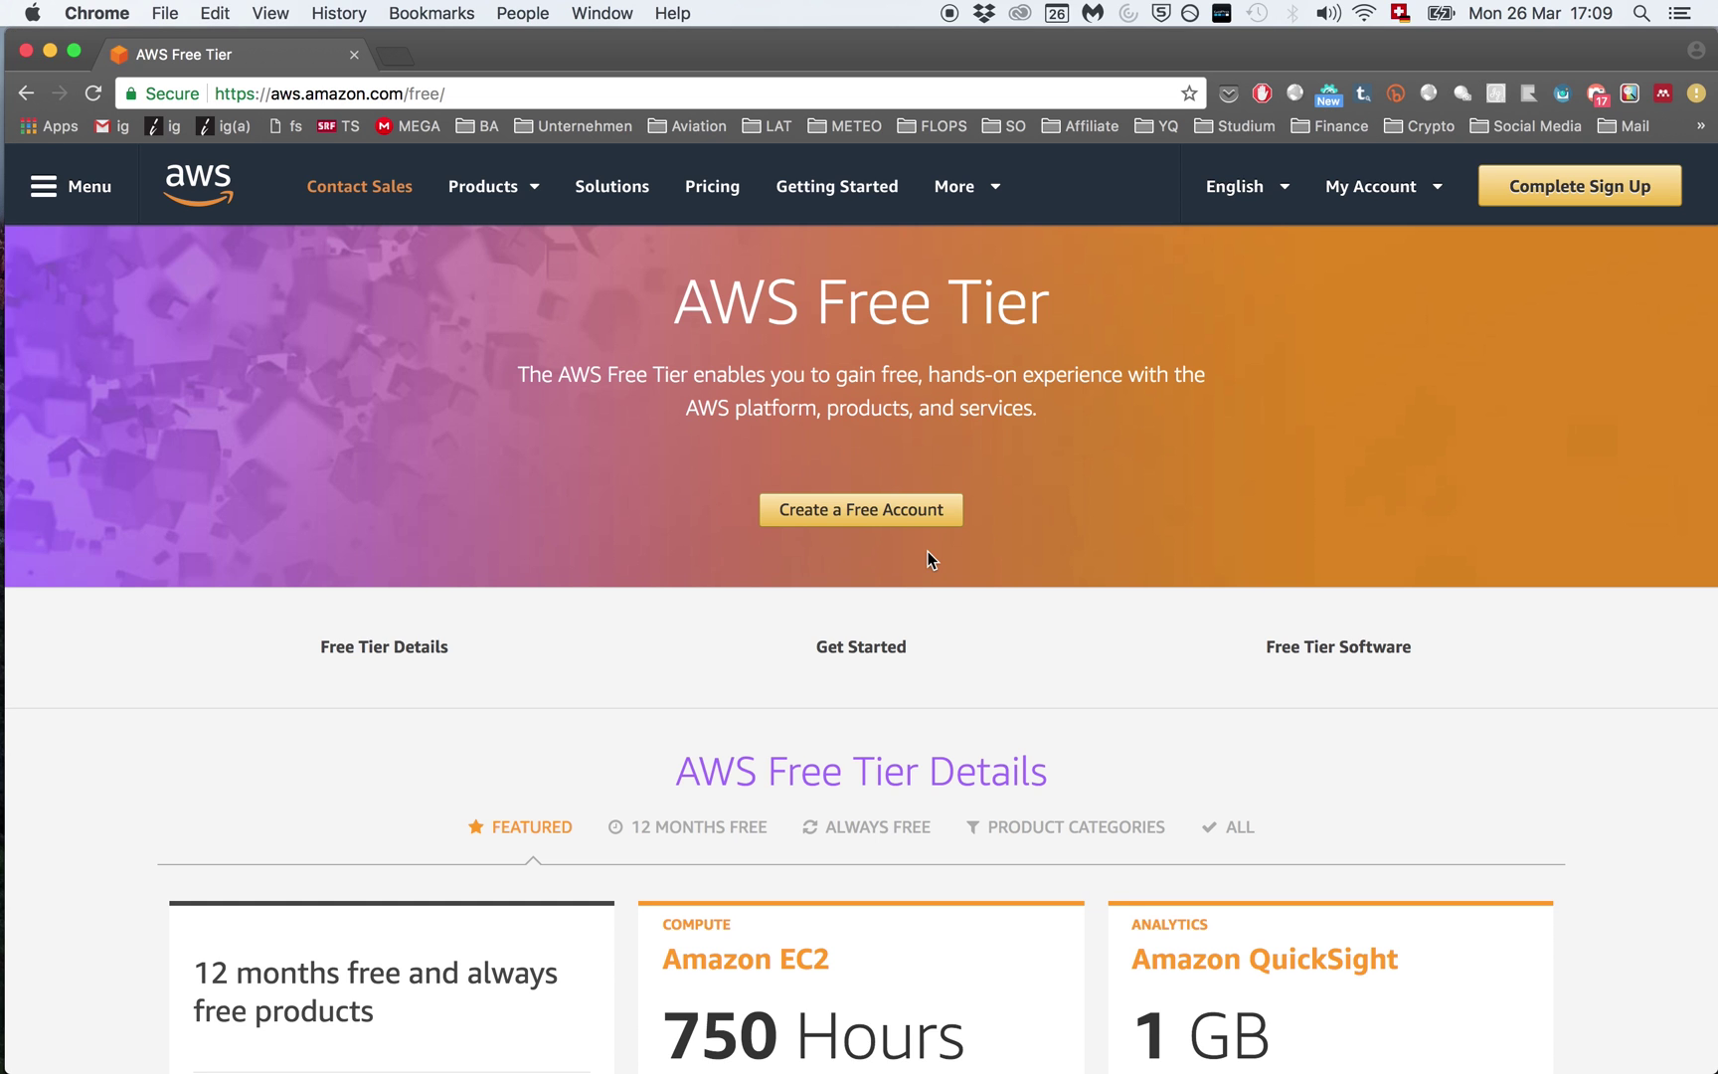
click(865, 511)
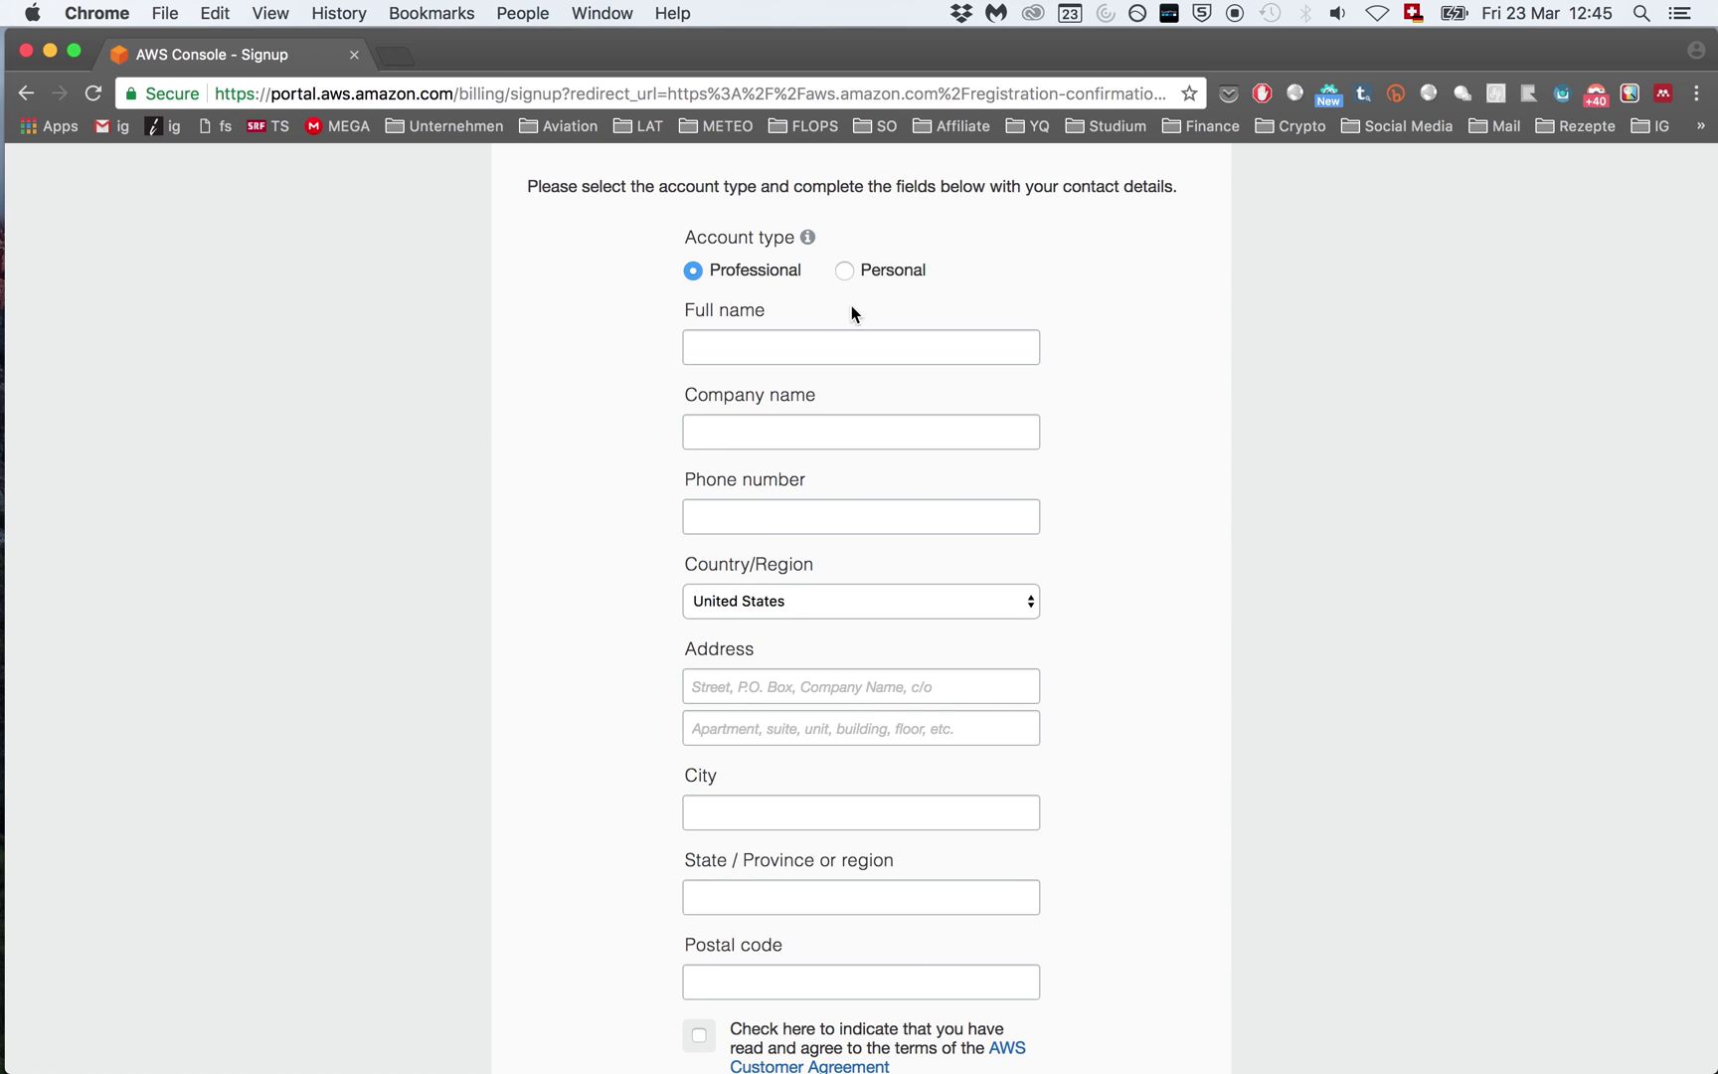
Step: Choose a Personal account, fill in the contact details and phone number, and create the account
click(845, 270)
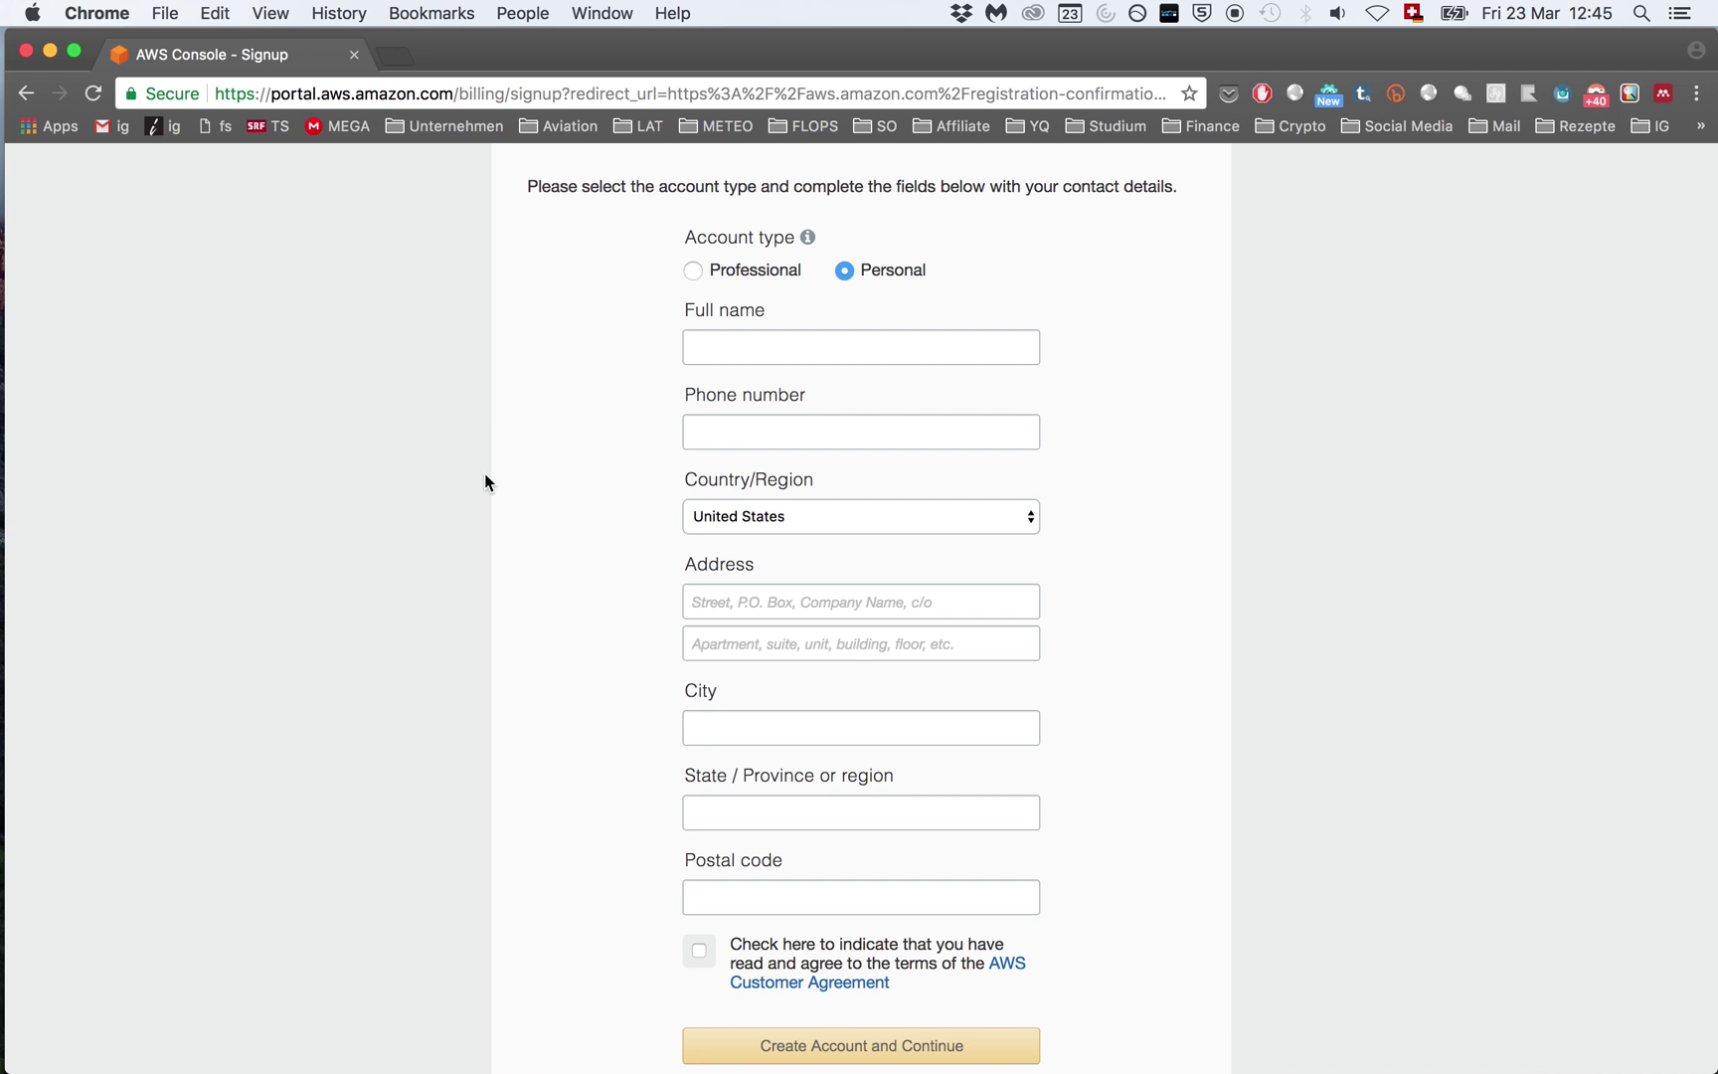
scroll(573, 487, down, 1)
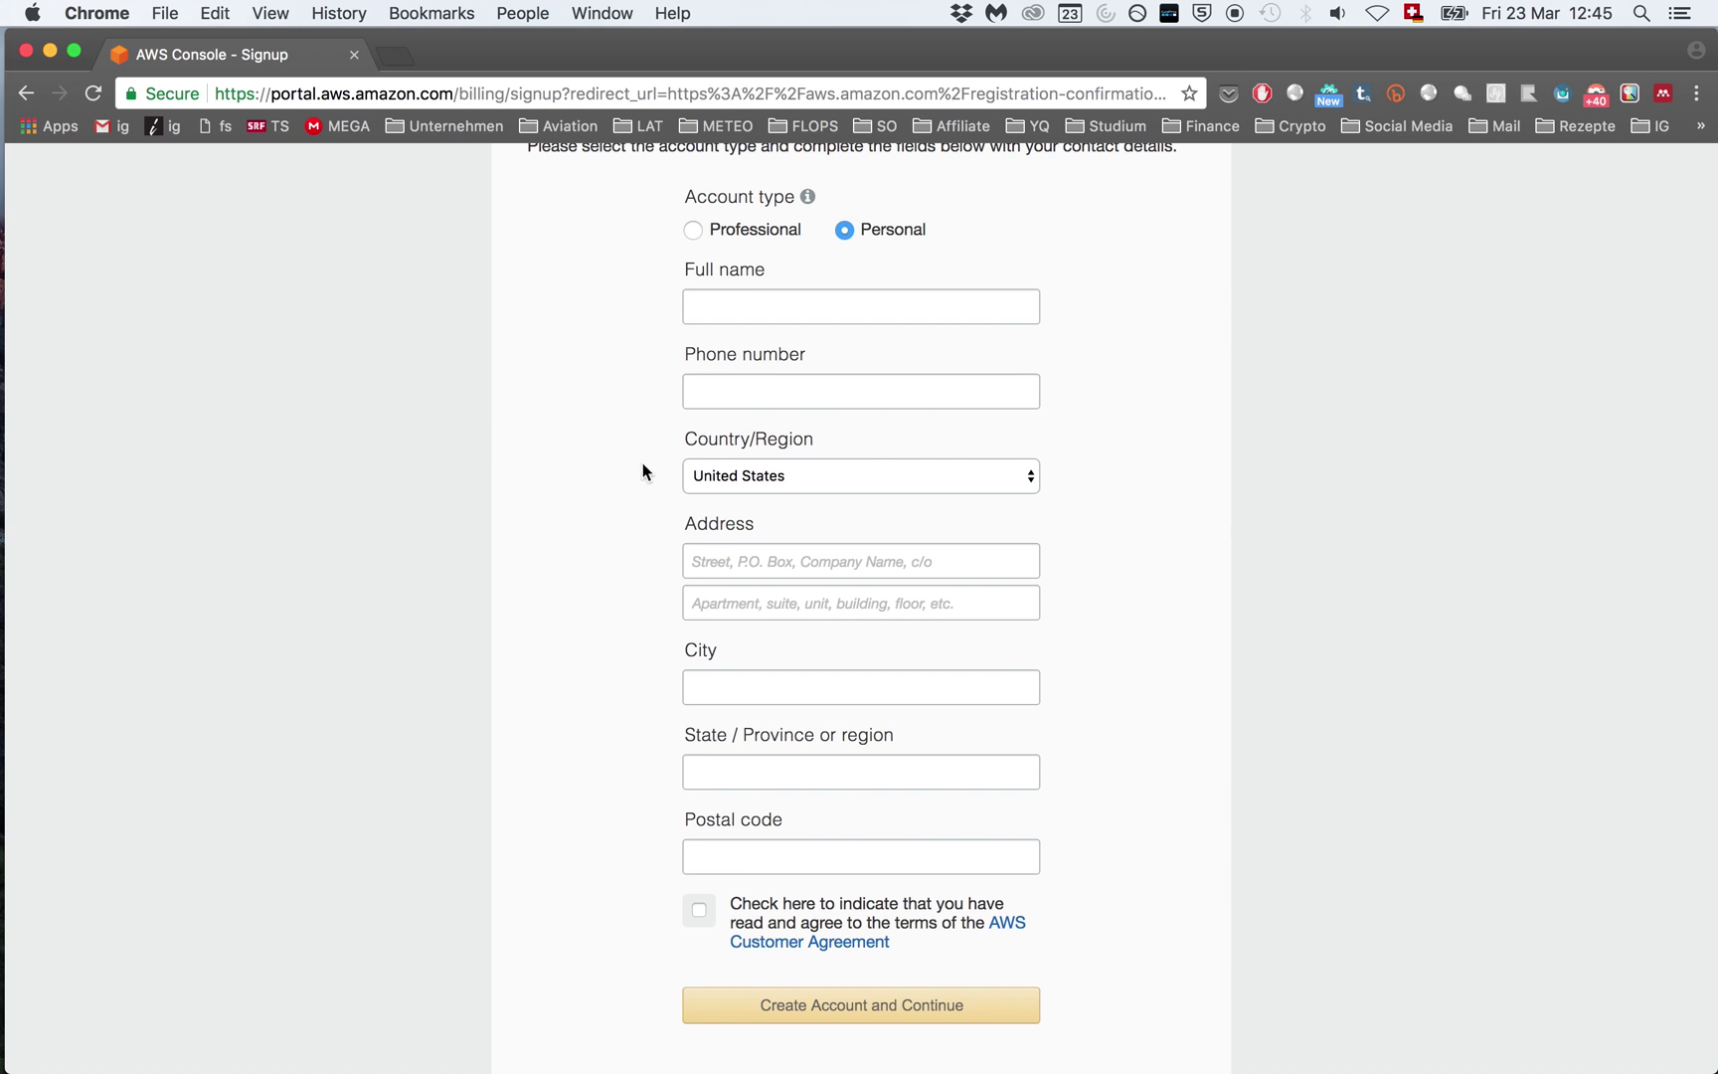
click(714, 395)
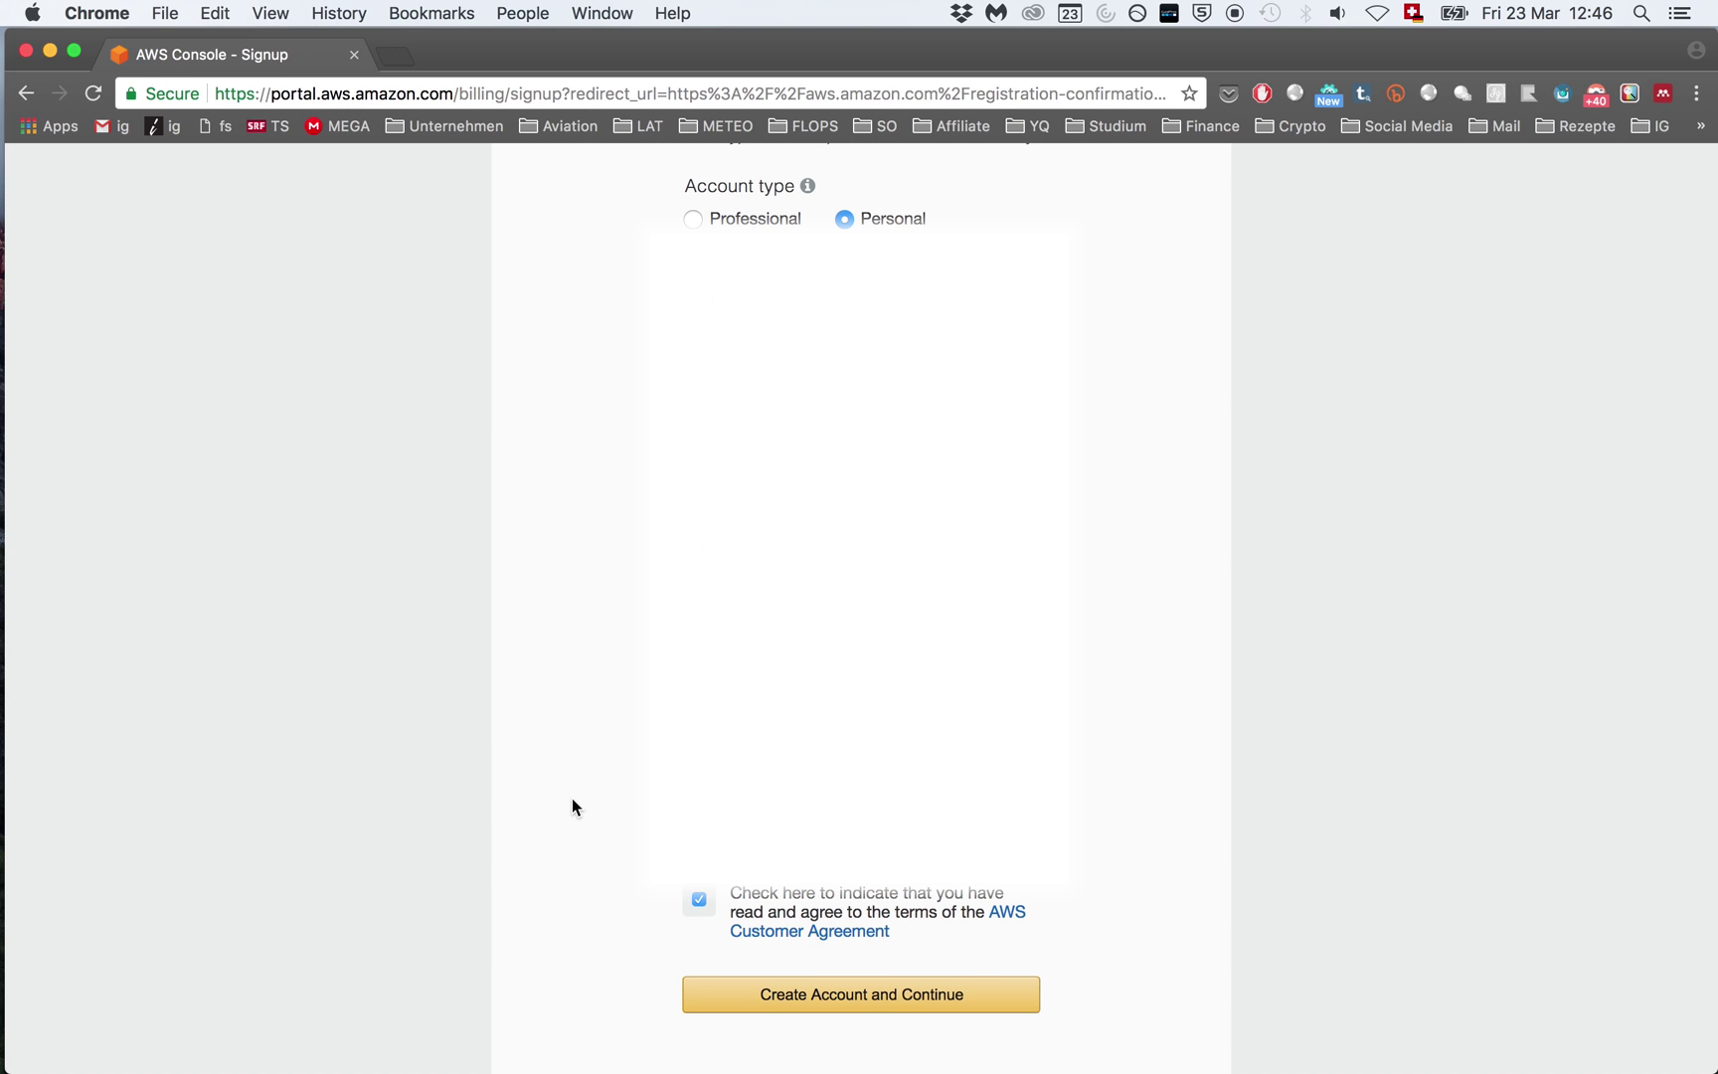
click(850, 1007)
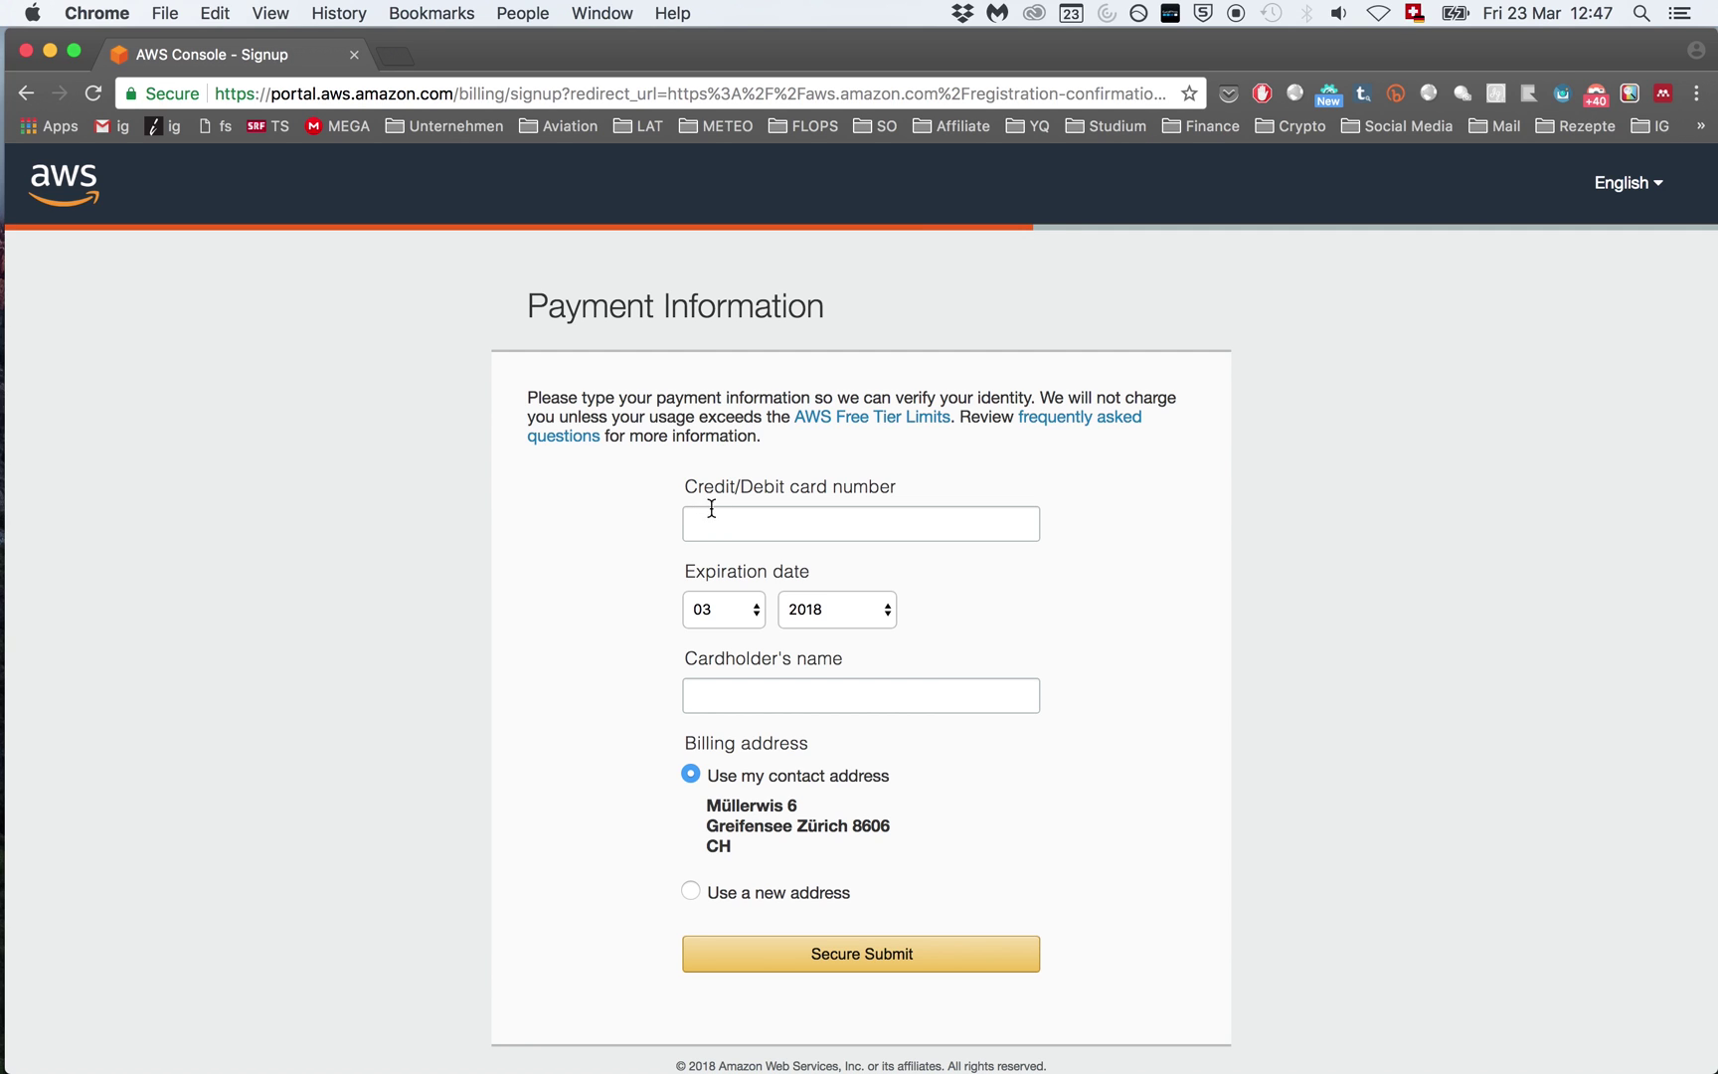
Step: Enter the credit card details and submit the payment information
click(738, 524)
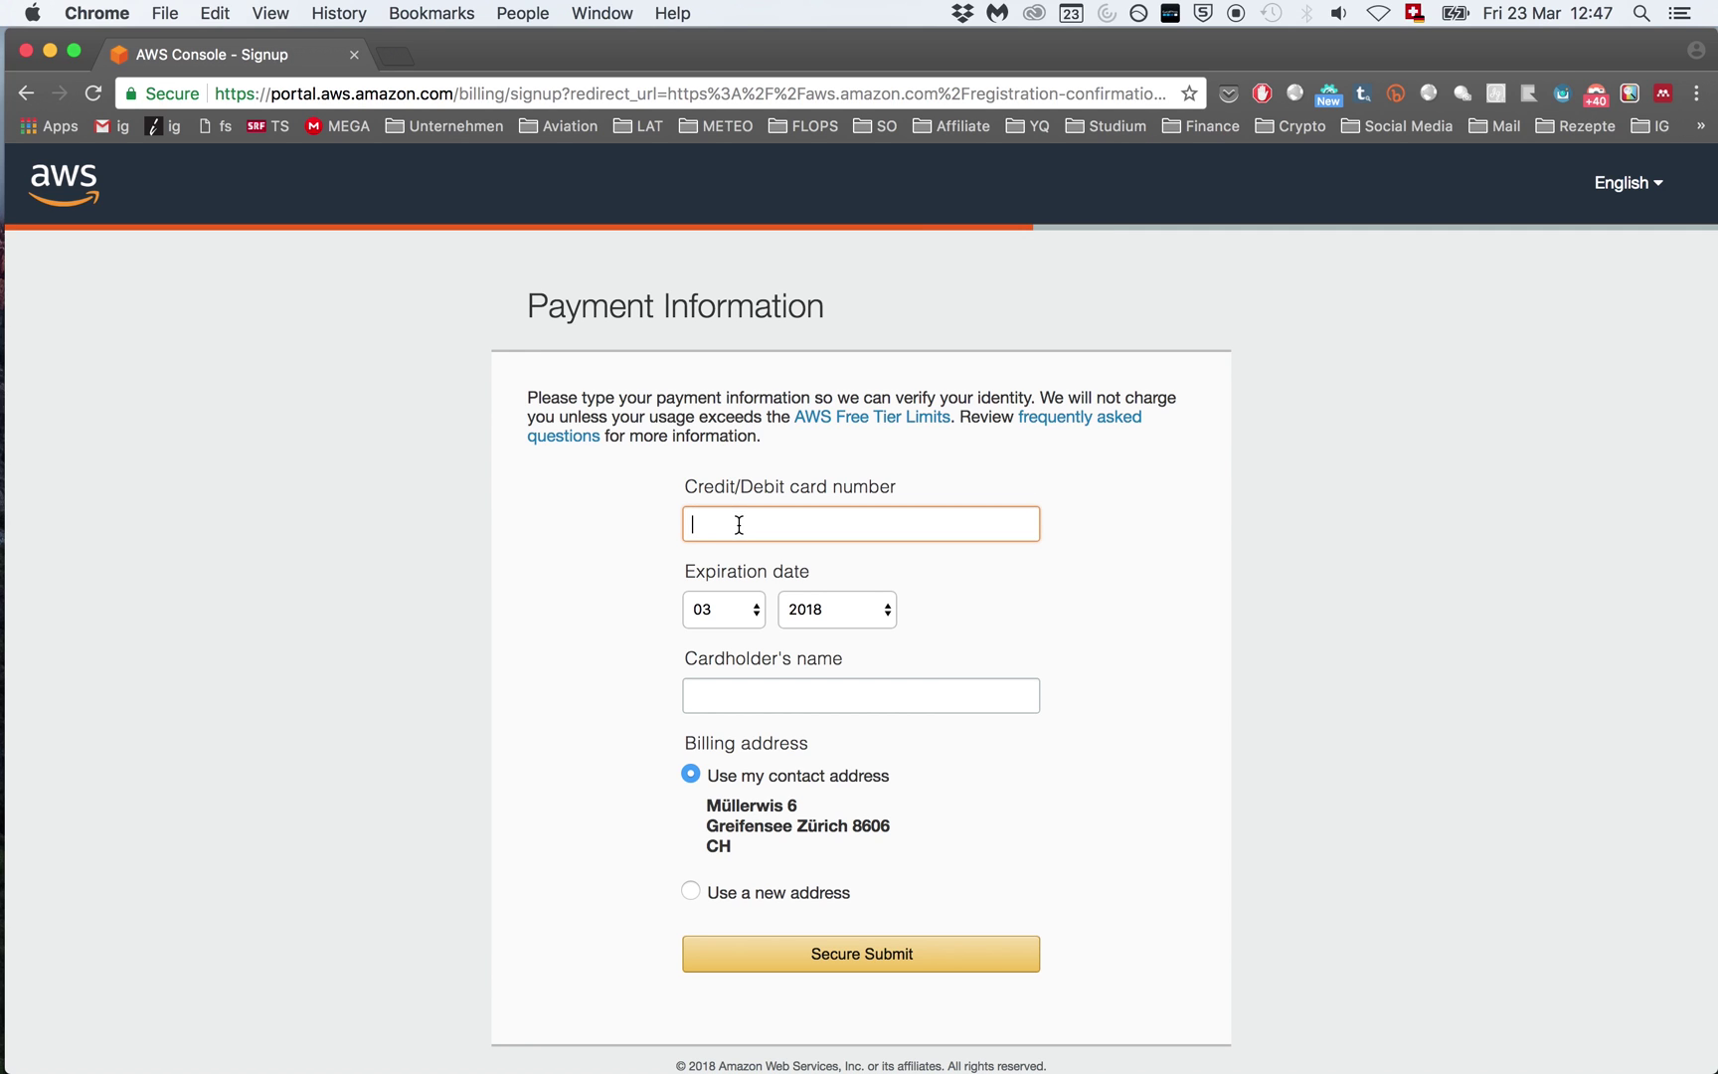
drag(528, 396, 1037, 396)
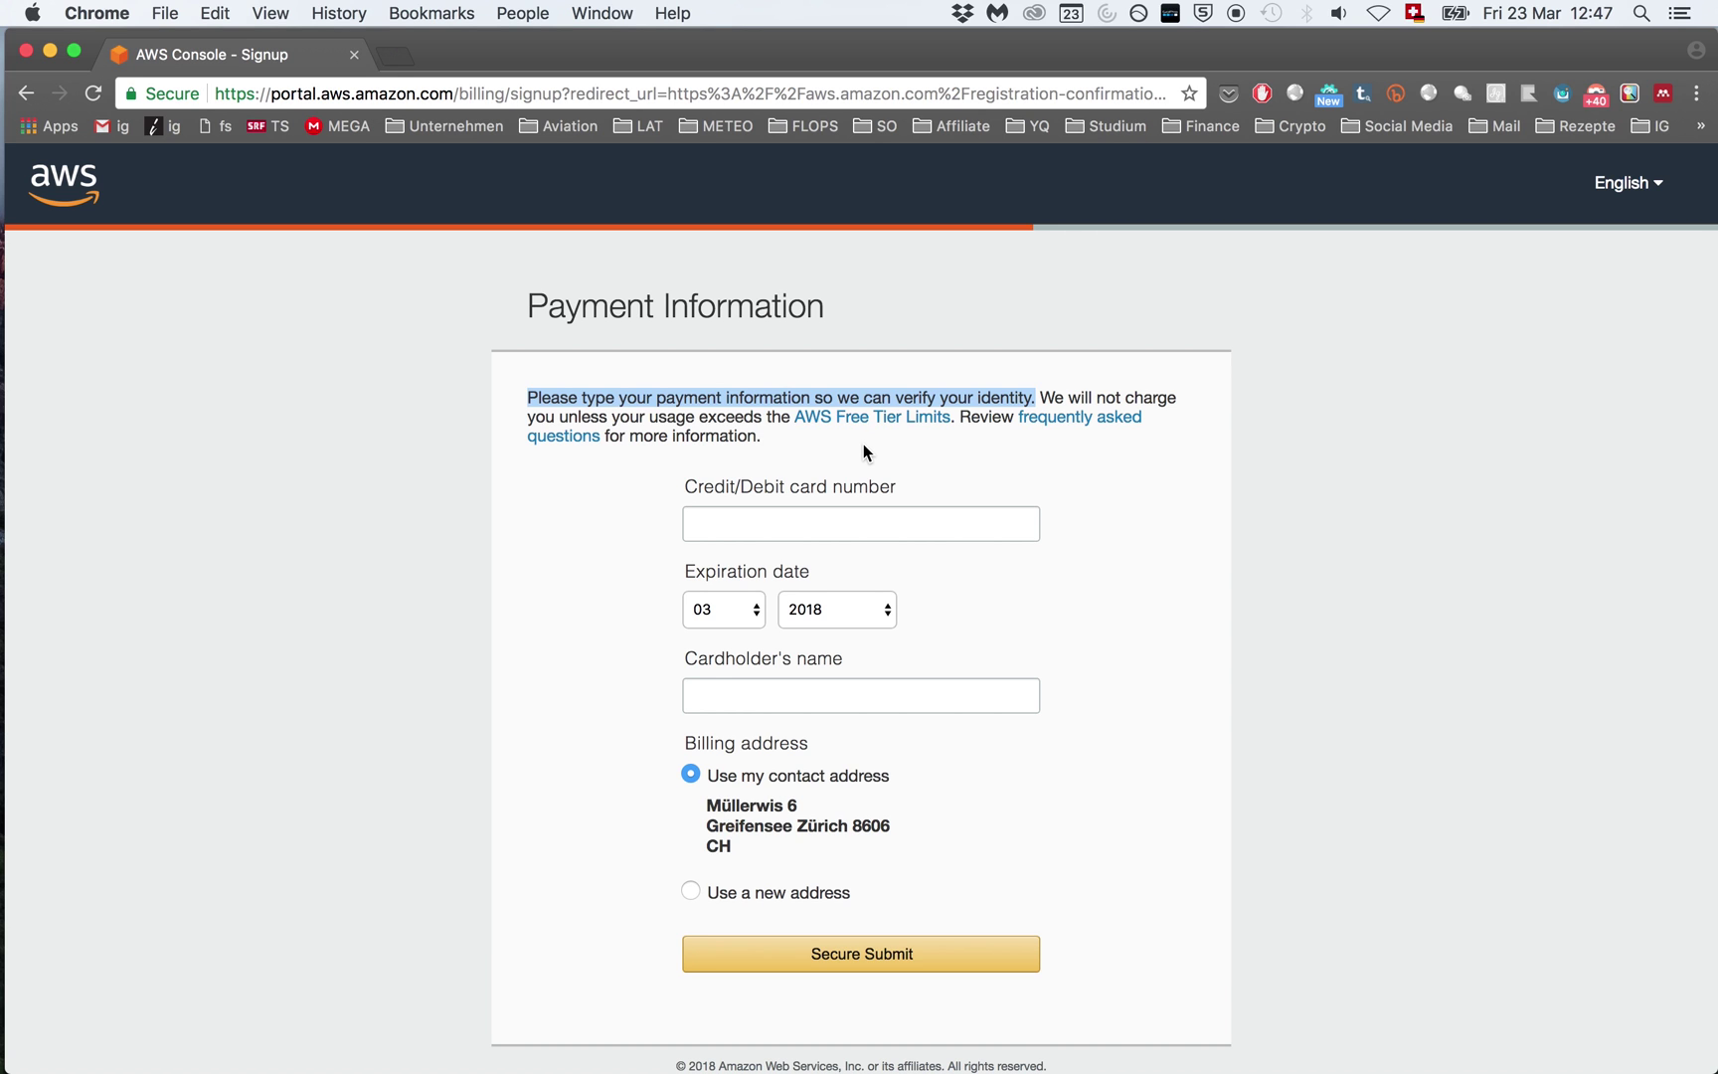
scroll(863, 450, down, 1)
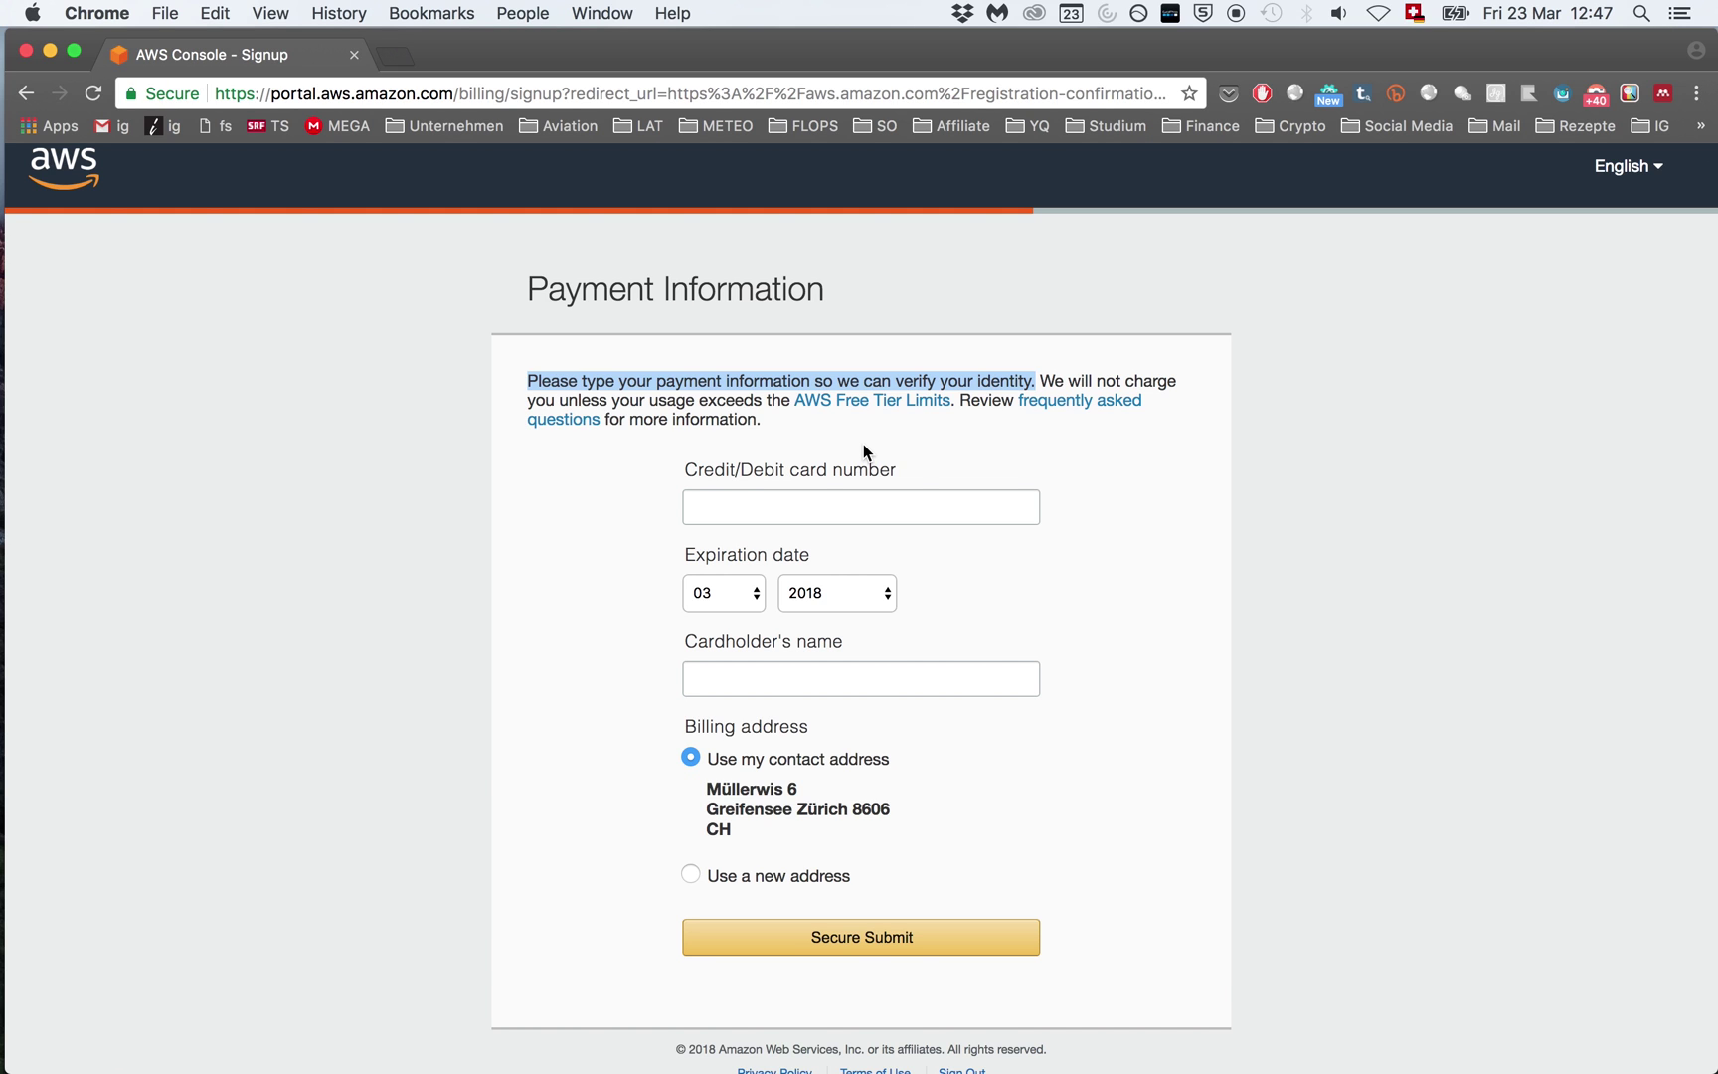
click(863, 444)
scroll(857, 945, down, 2)
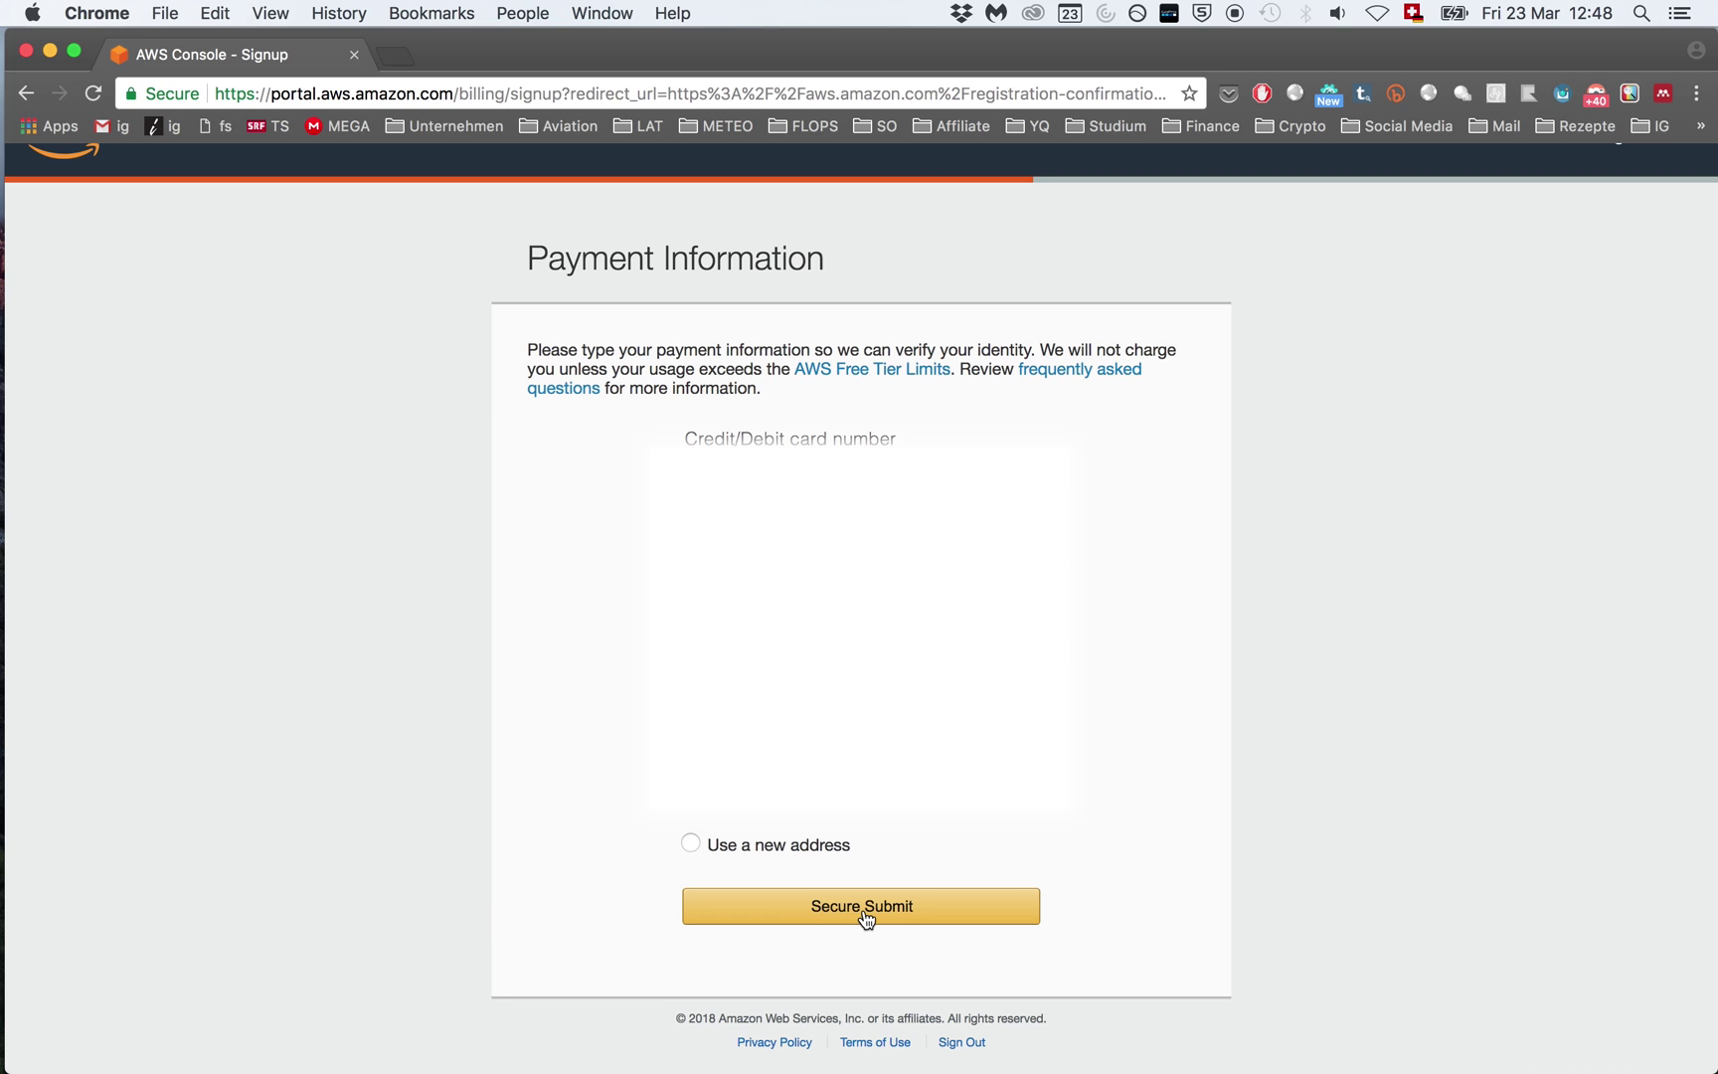
click(863, 909)
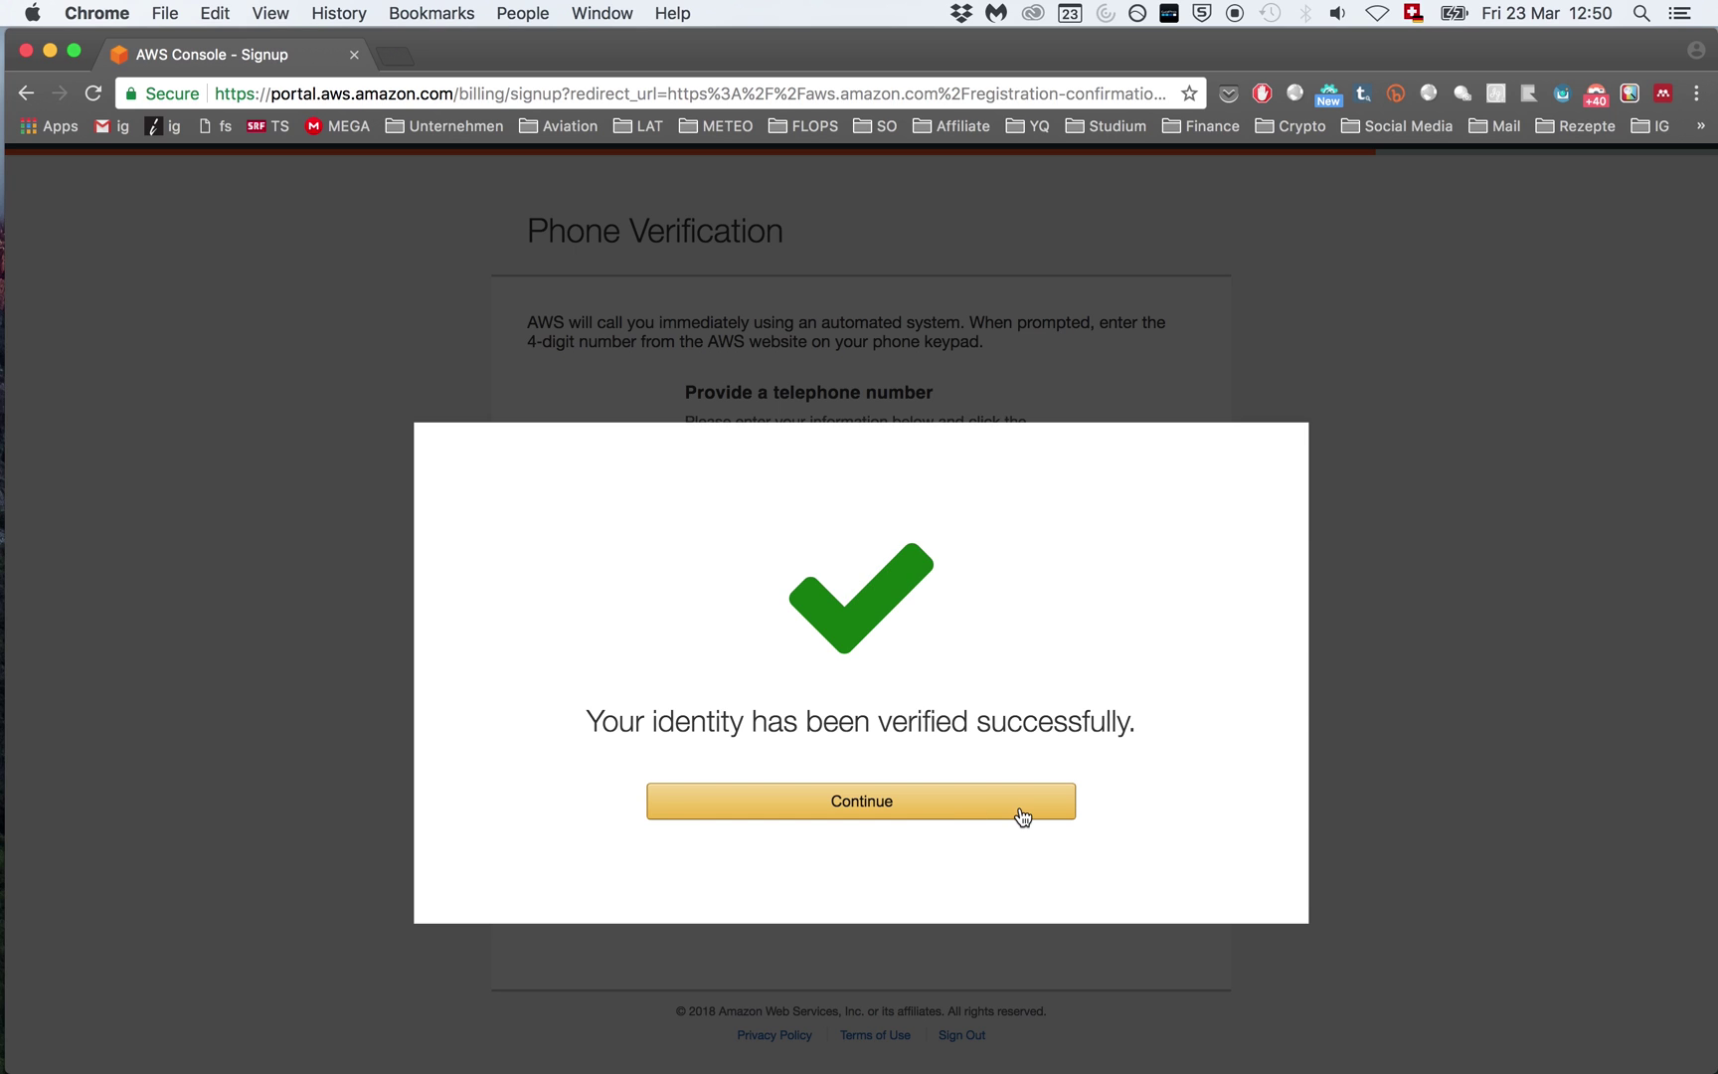
Step: Continue past the identity verification and pick the free Basic support plan
click(898, 810)
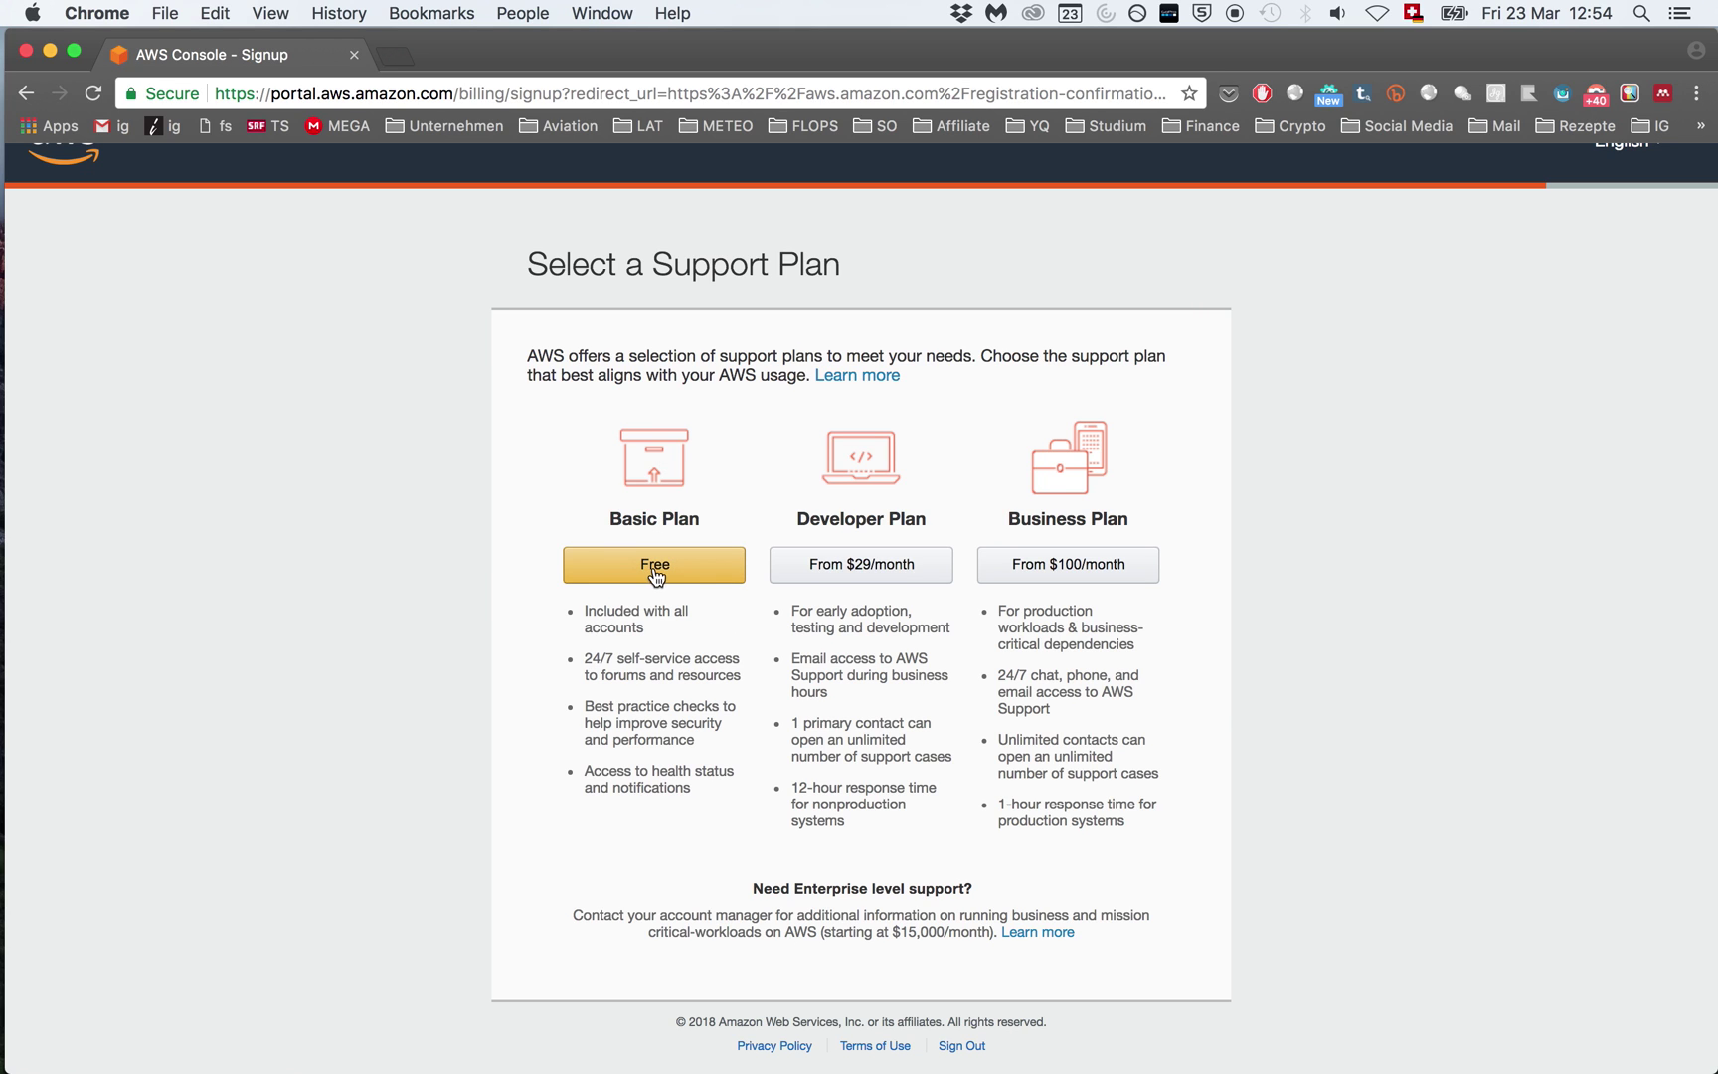
click(711, 576)
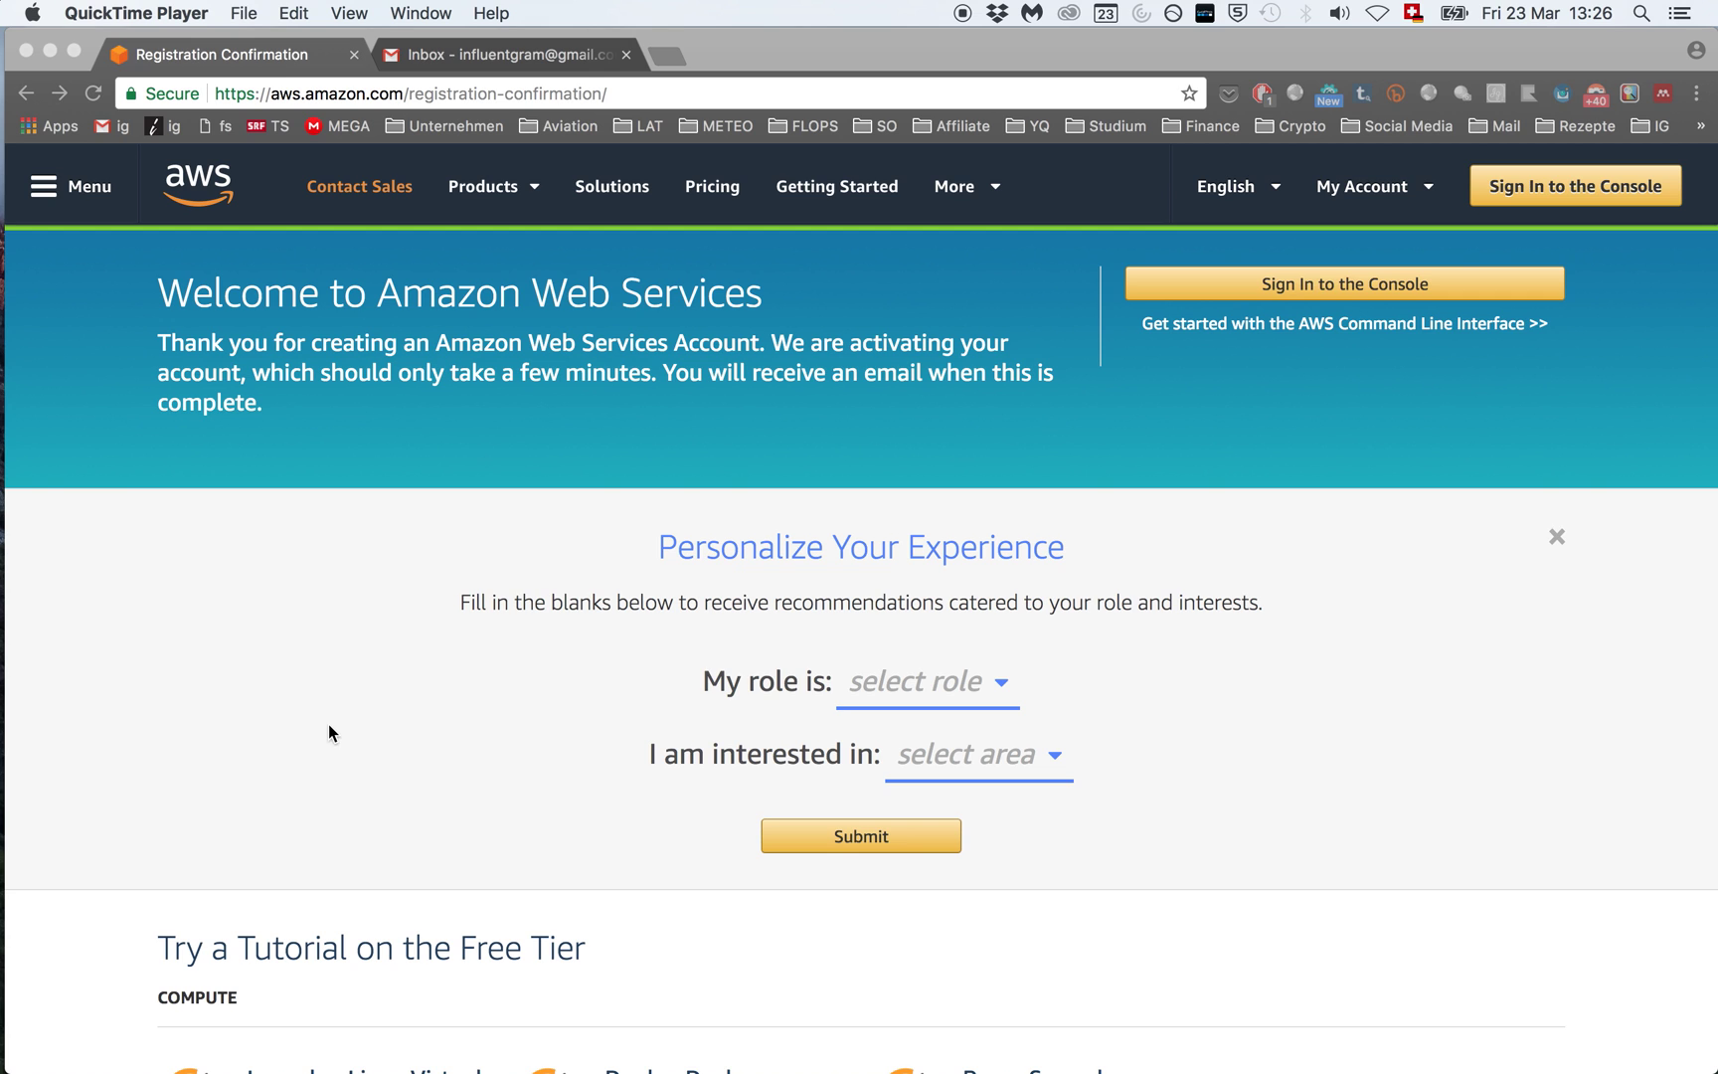
Step: Go to the console sign-in and enter the account e-mail address
click(1560, 196)
click(1581, 197)
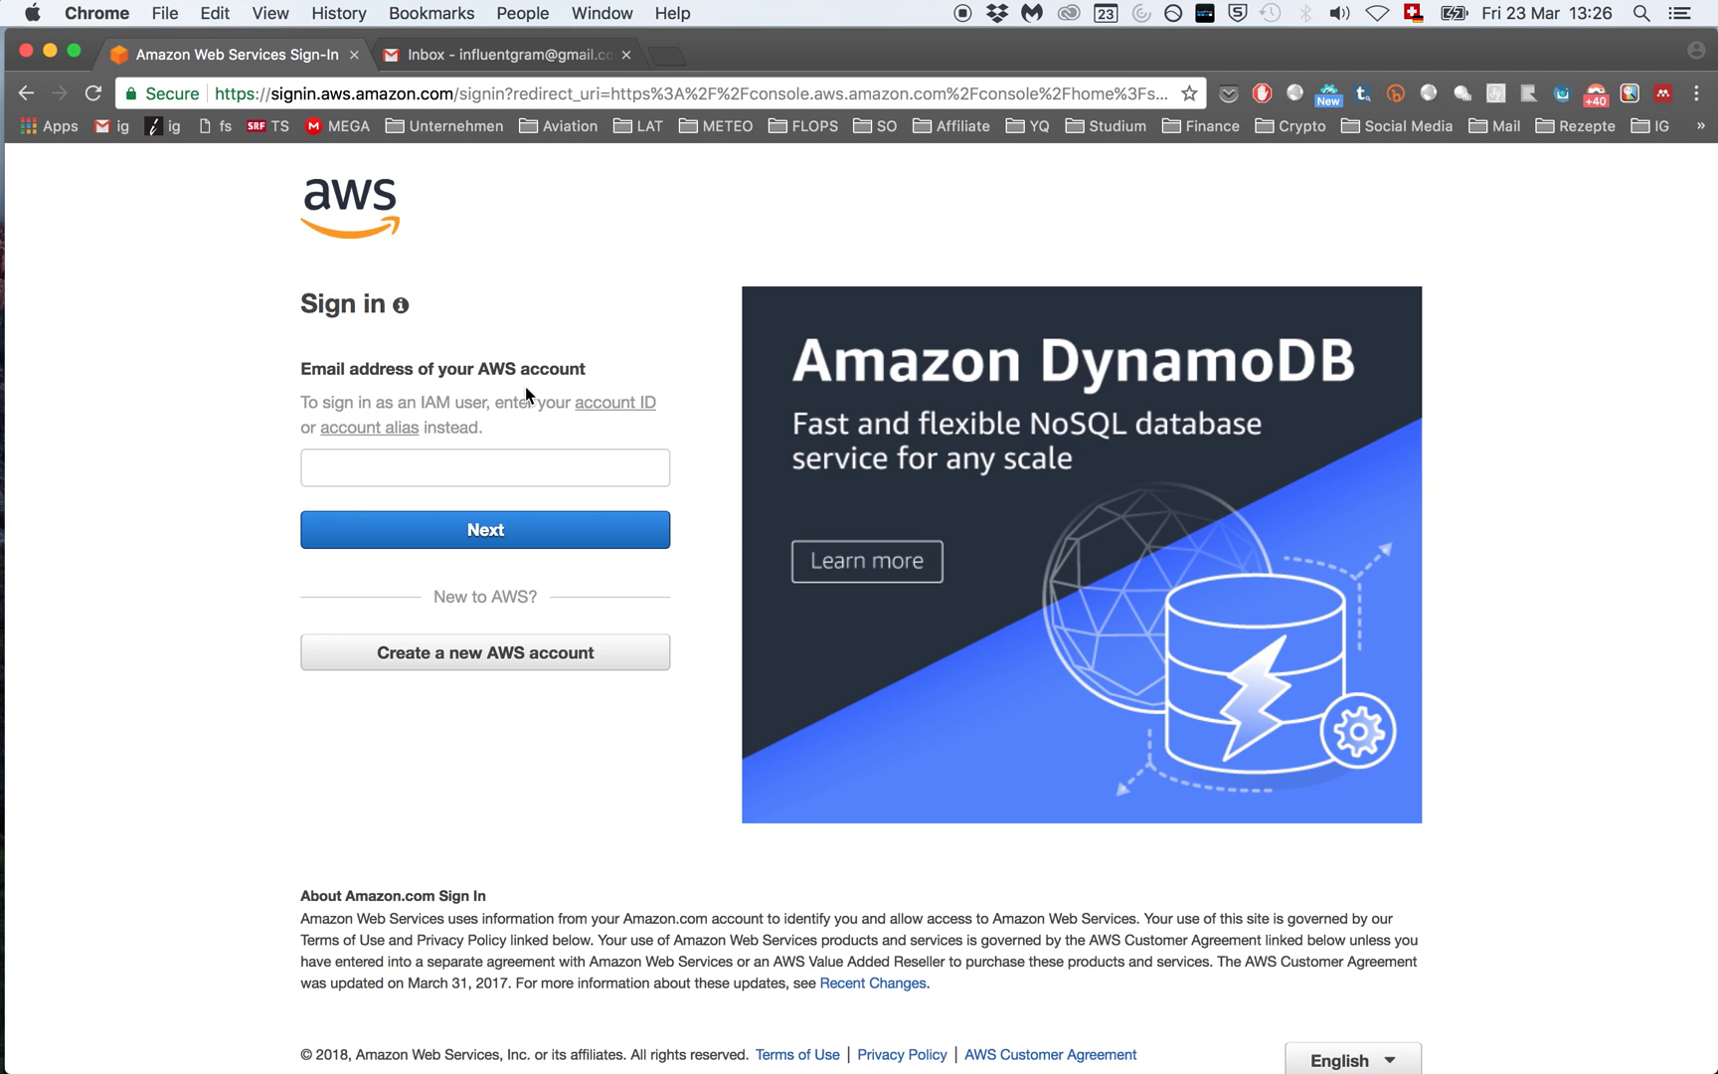
click(382, 469)
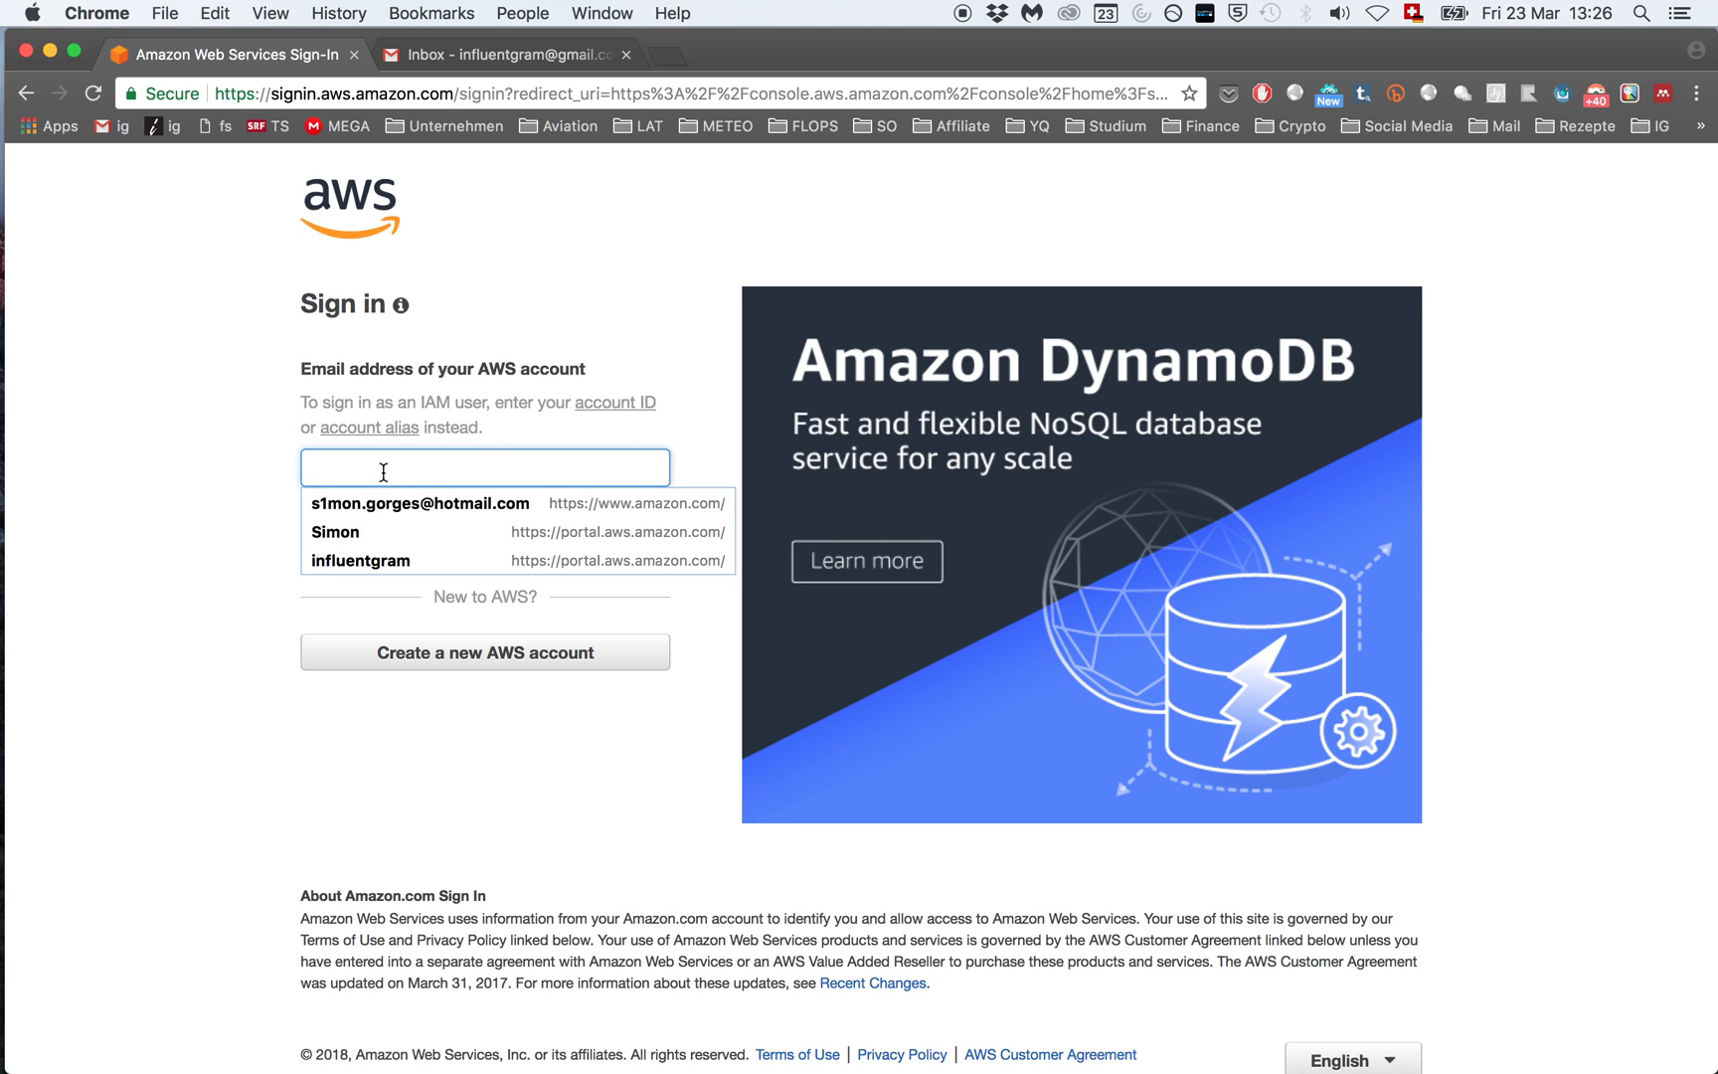
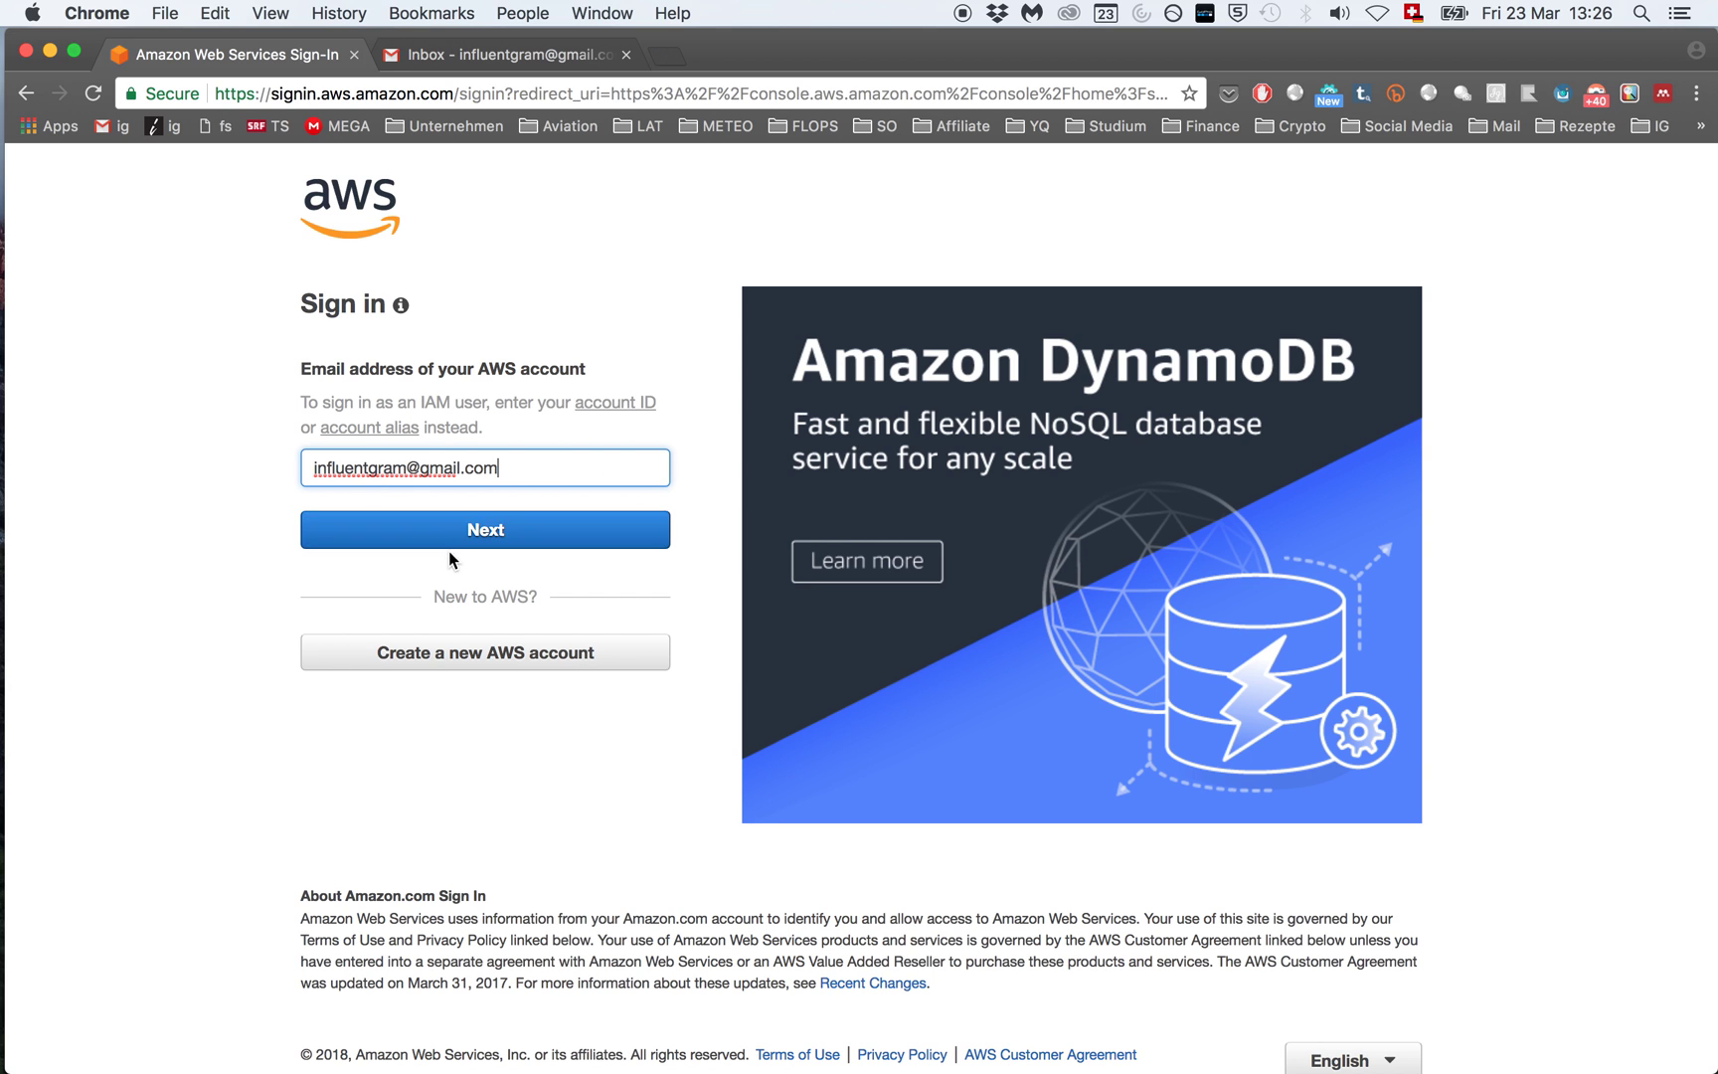
click(454, 541)
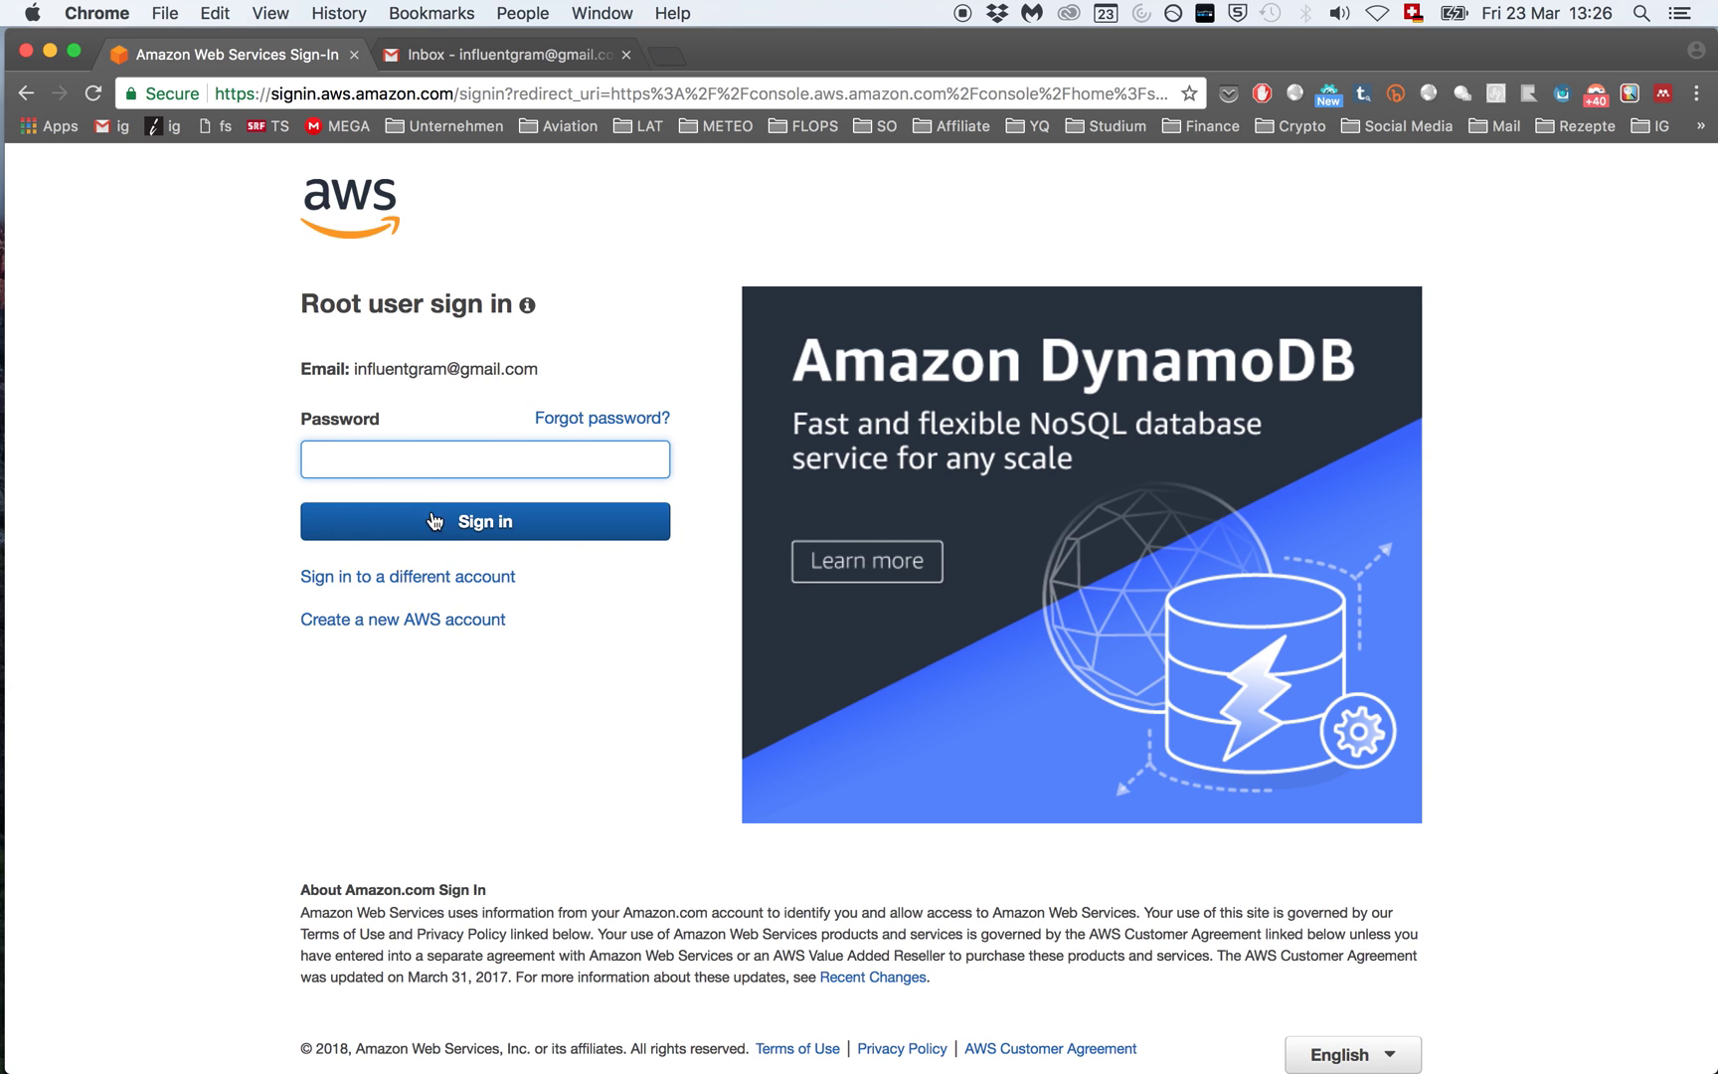
Step: Enter the account password and sign in as the root user
click(418, 460)
key(Escape)
text(•••)
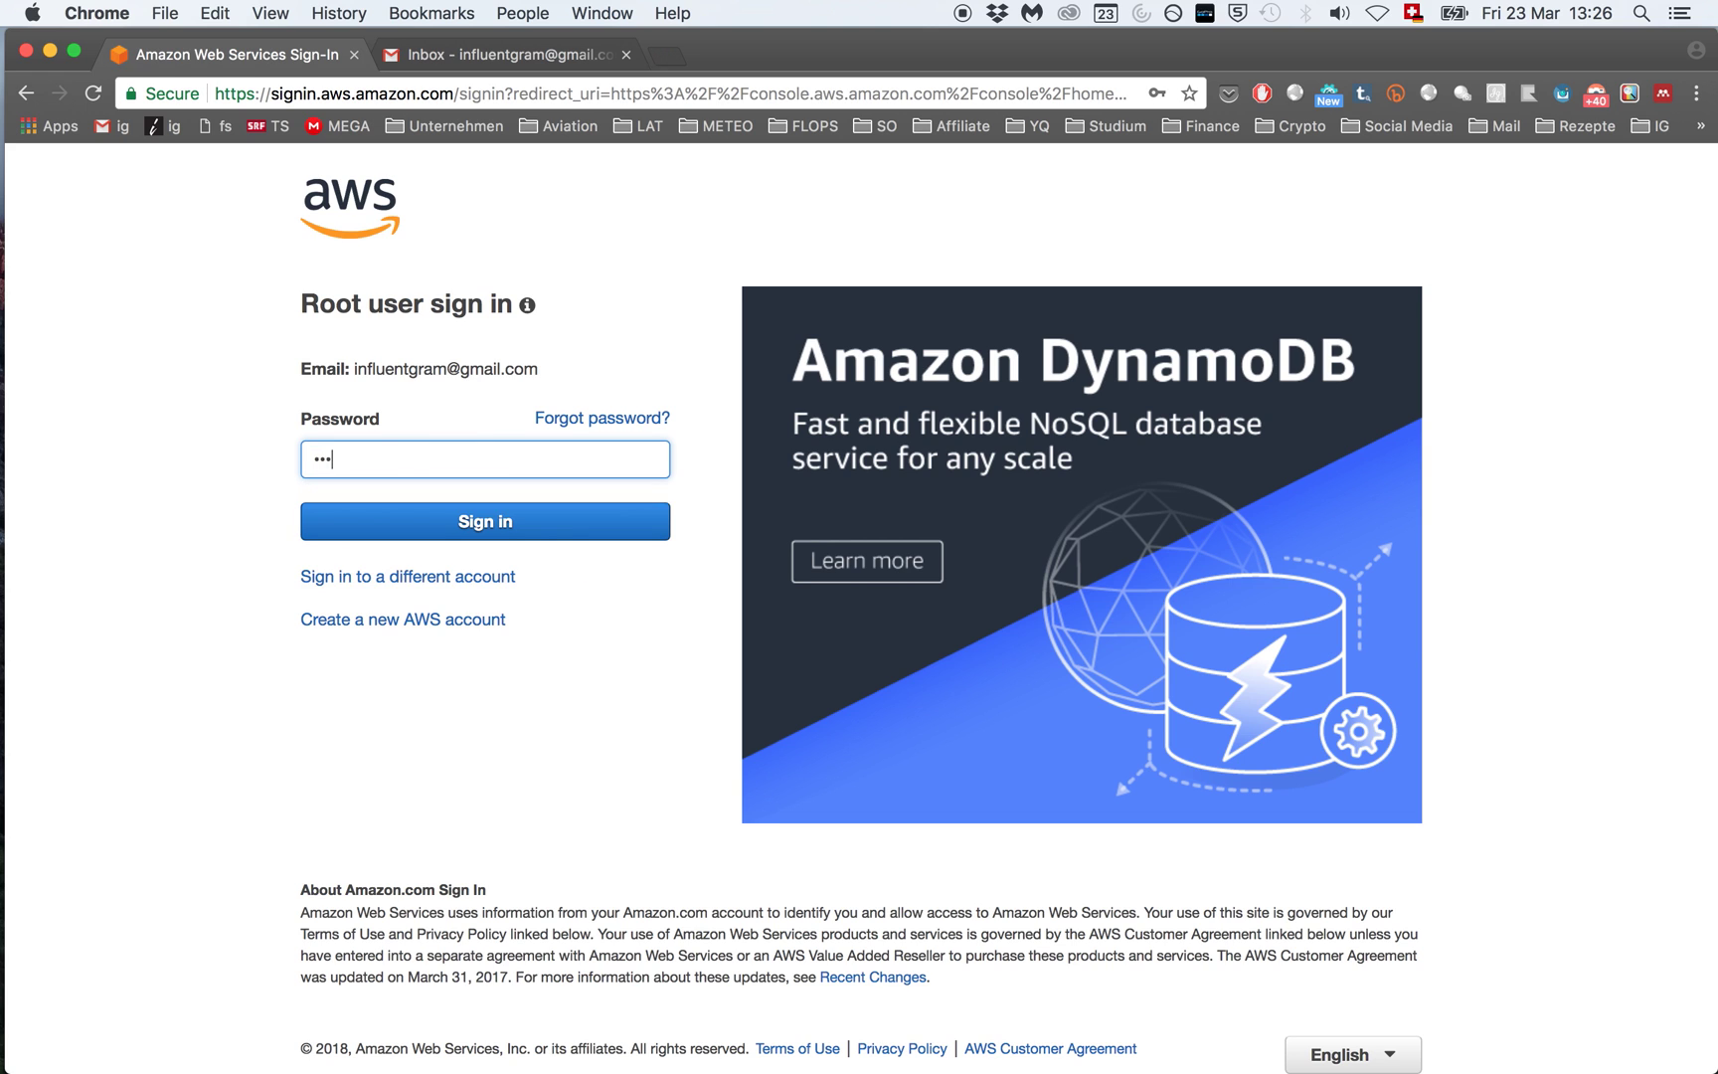
text(*******)
click(496, 525)
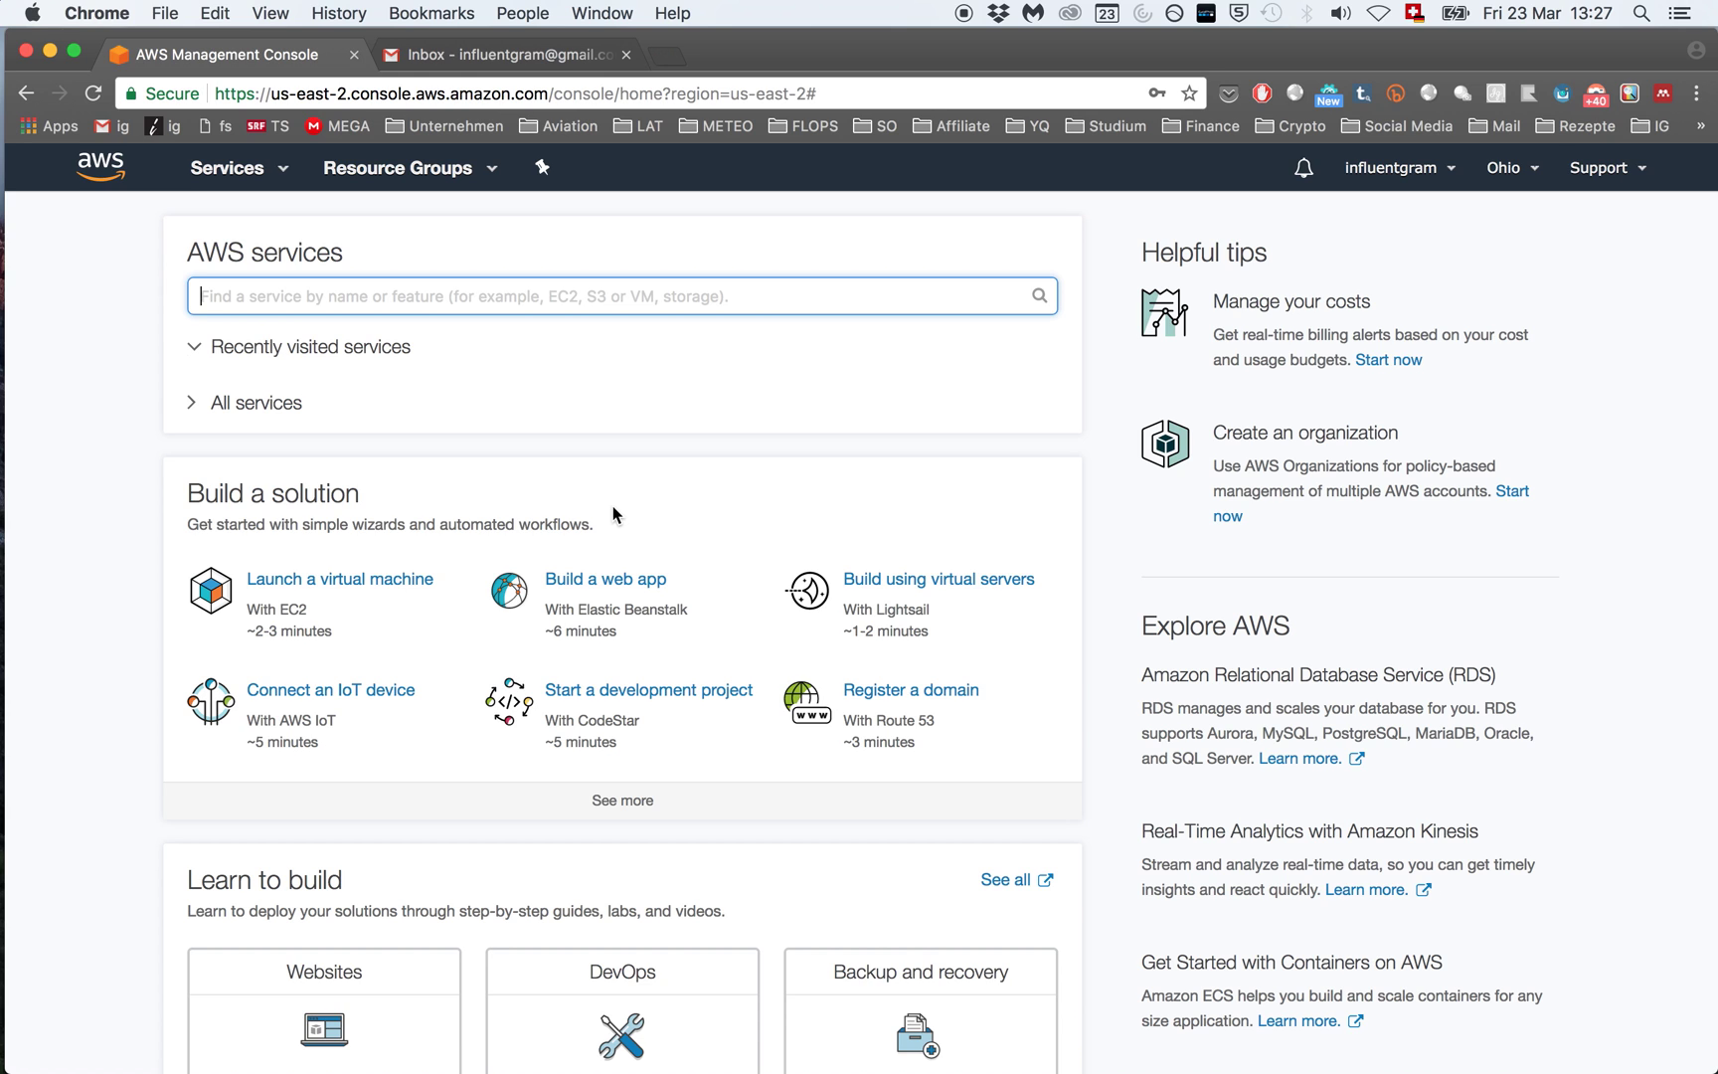
Step: Launch a new virtual machine using the Microsoft Windows Server 2012 R2 Base AMI
click(359, 587)
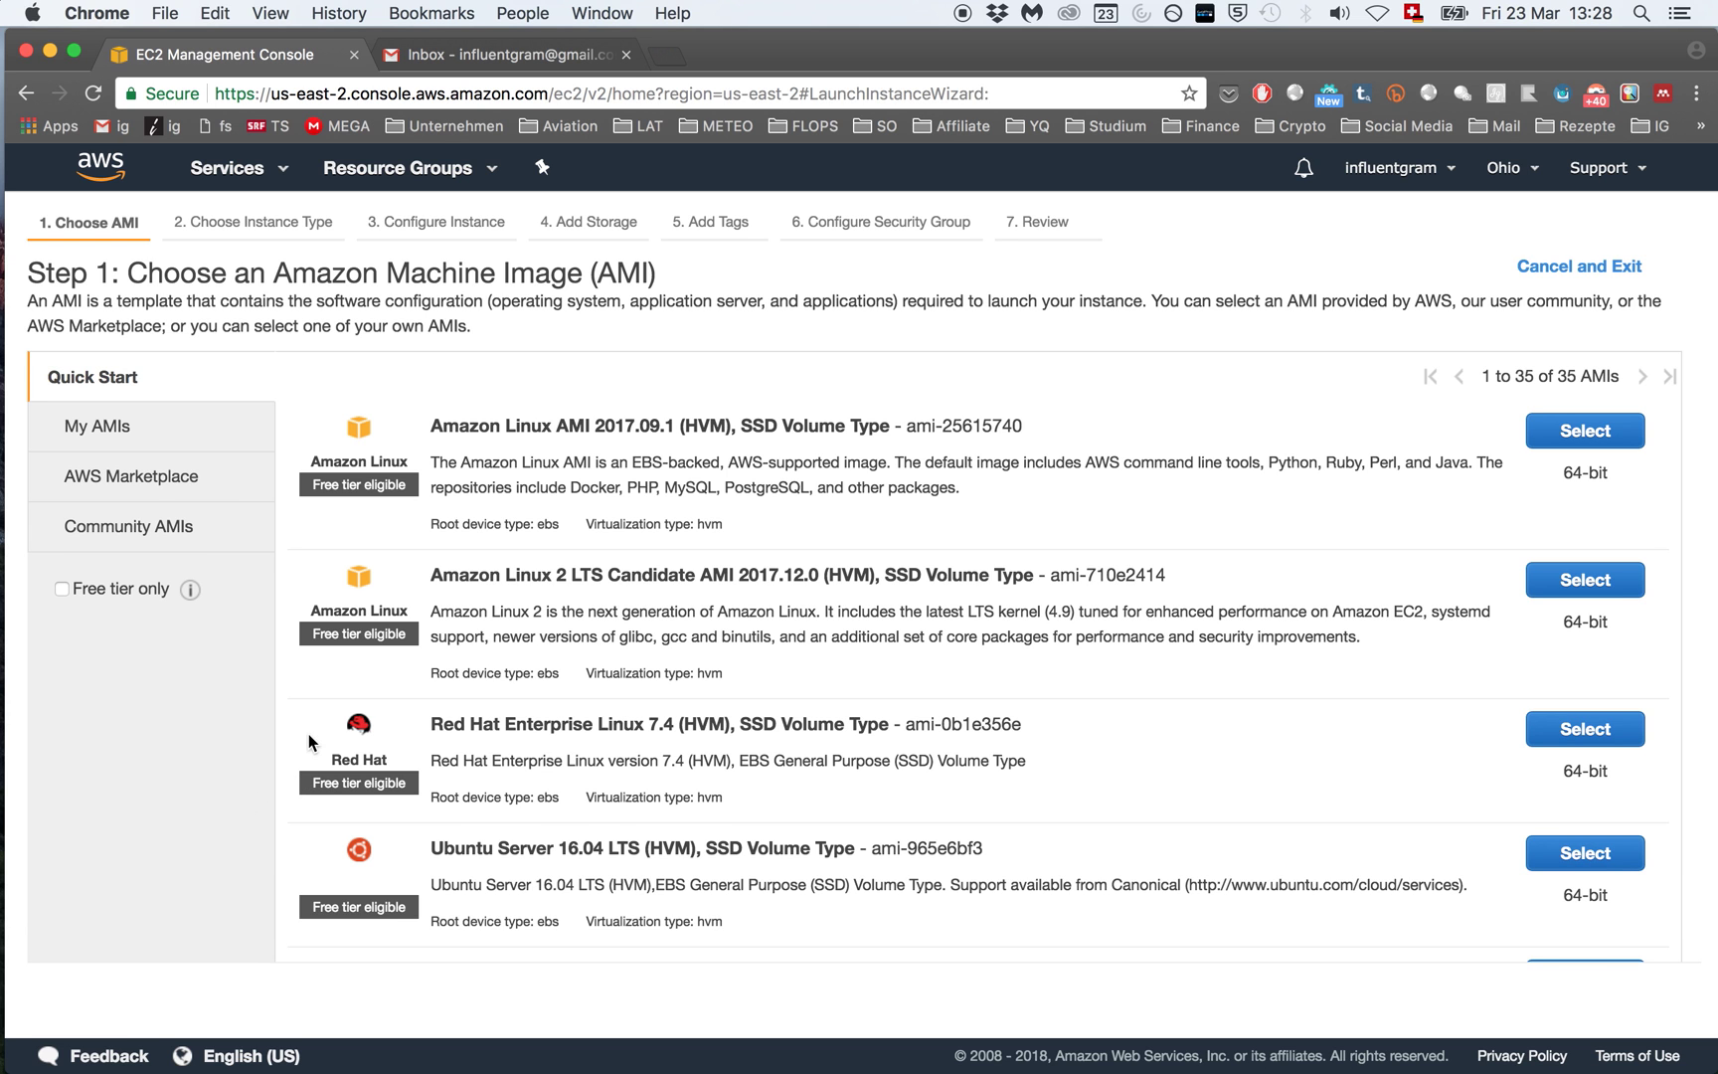
scroll(712, 700, down, 10)
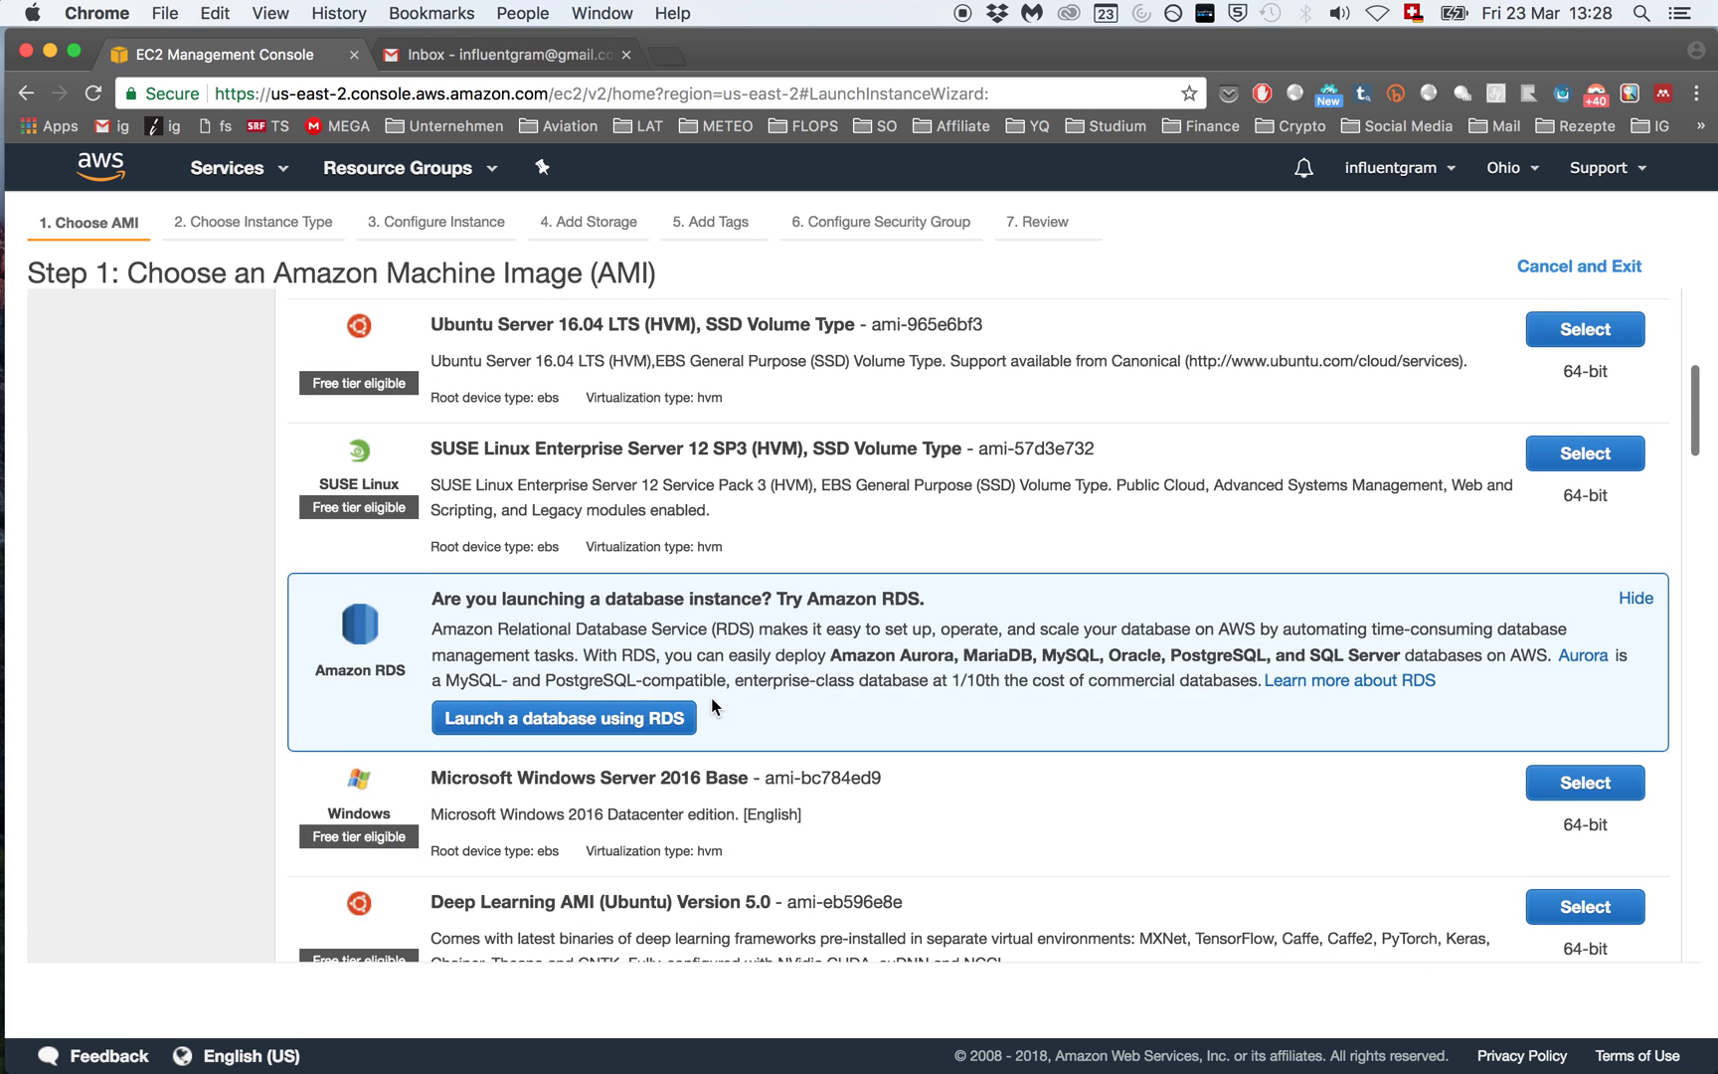
scroll(712, 704, down, 9)
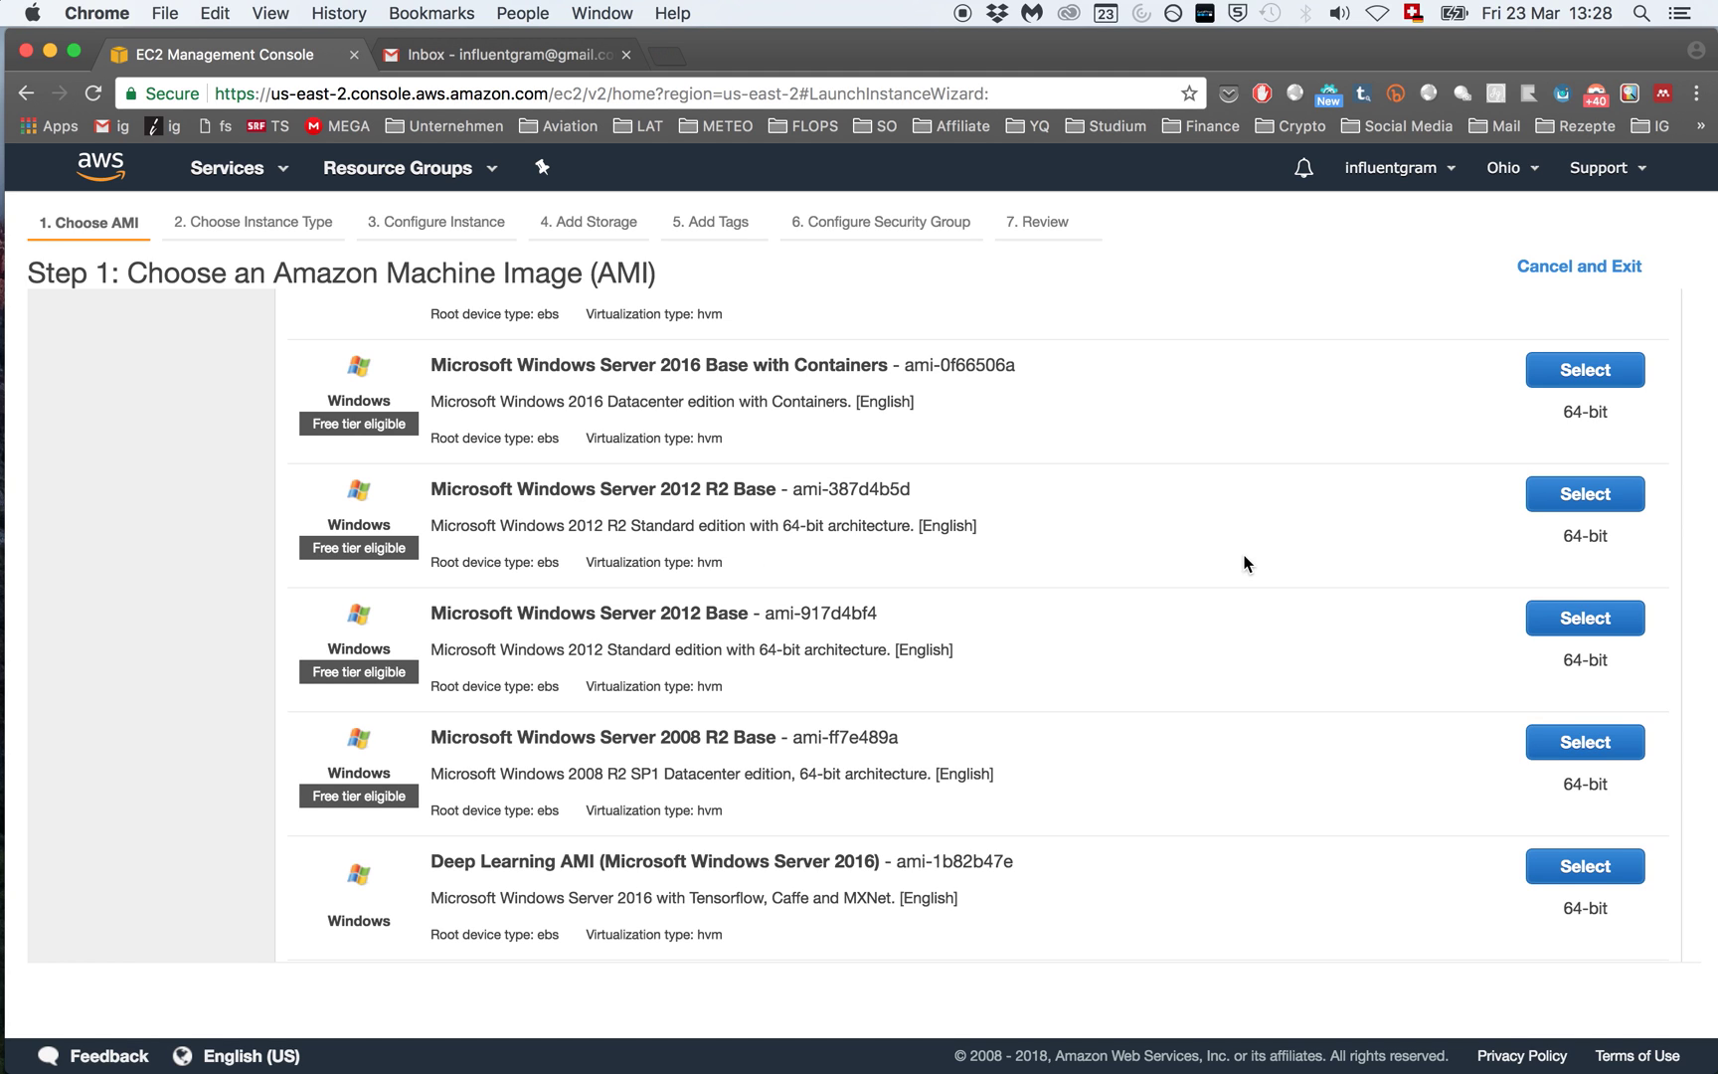
click(1565, 507)
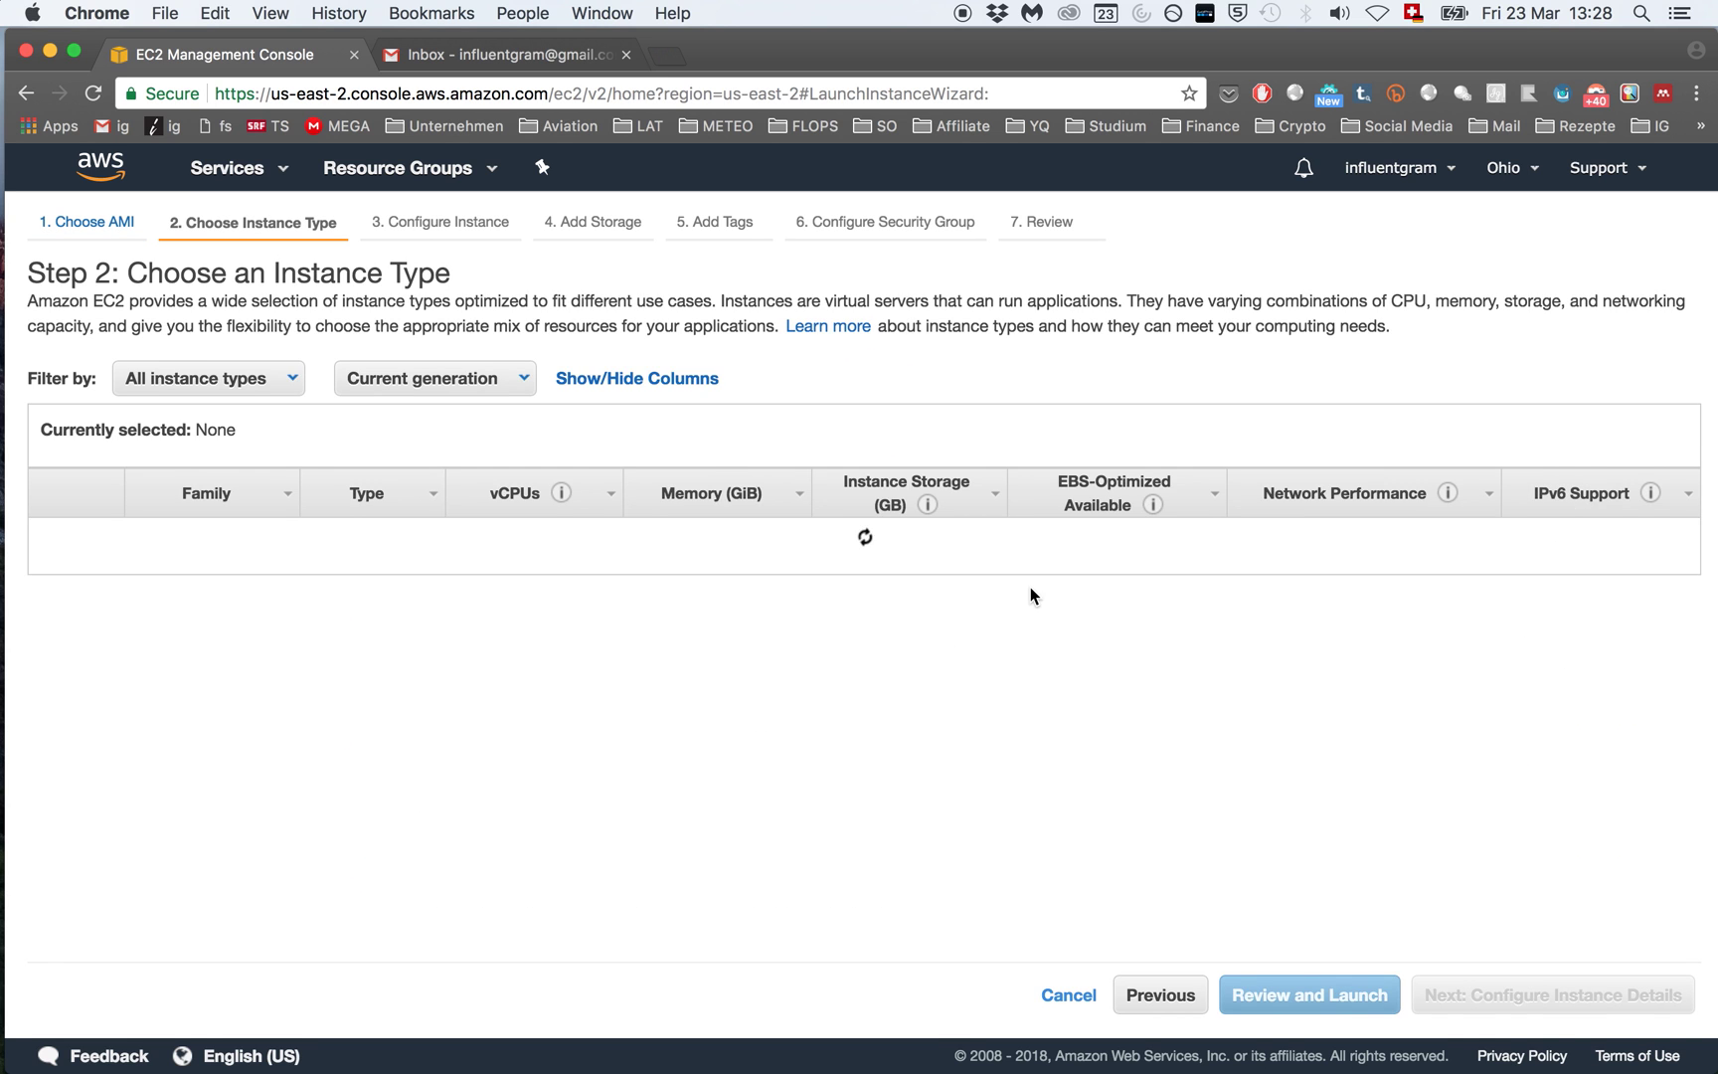
Step: Keep t2.micro, review the launch settings, and launch to reach the key pair prompt
scroll(680, 581, down, 2)
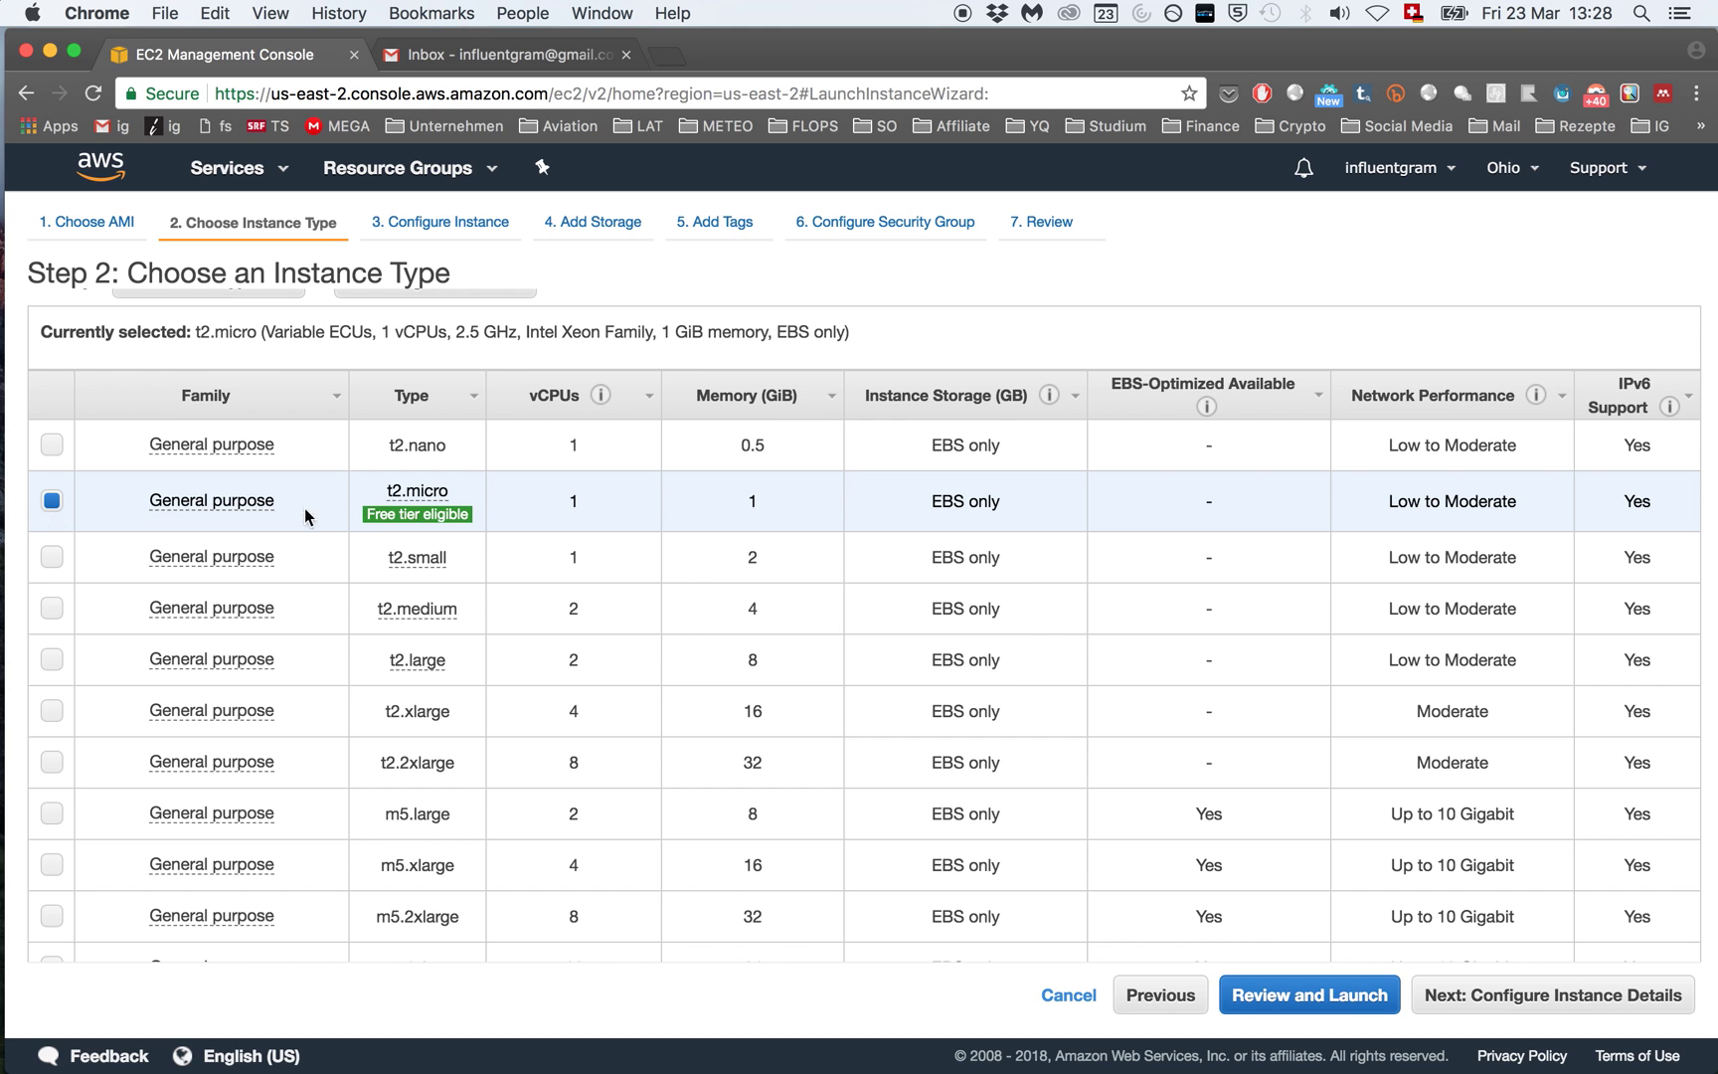
mouse_move(424, 517)
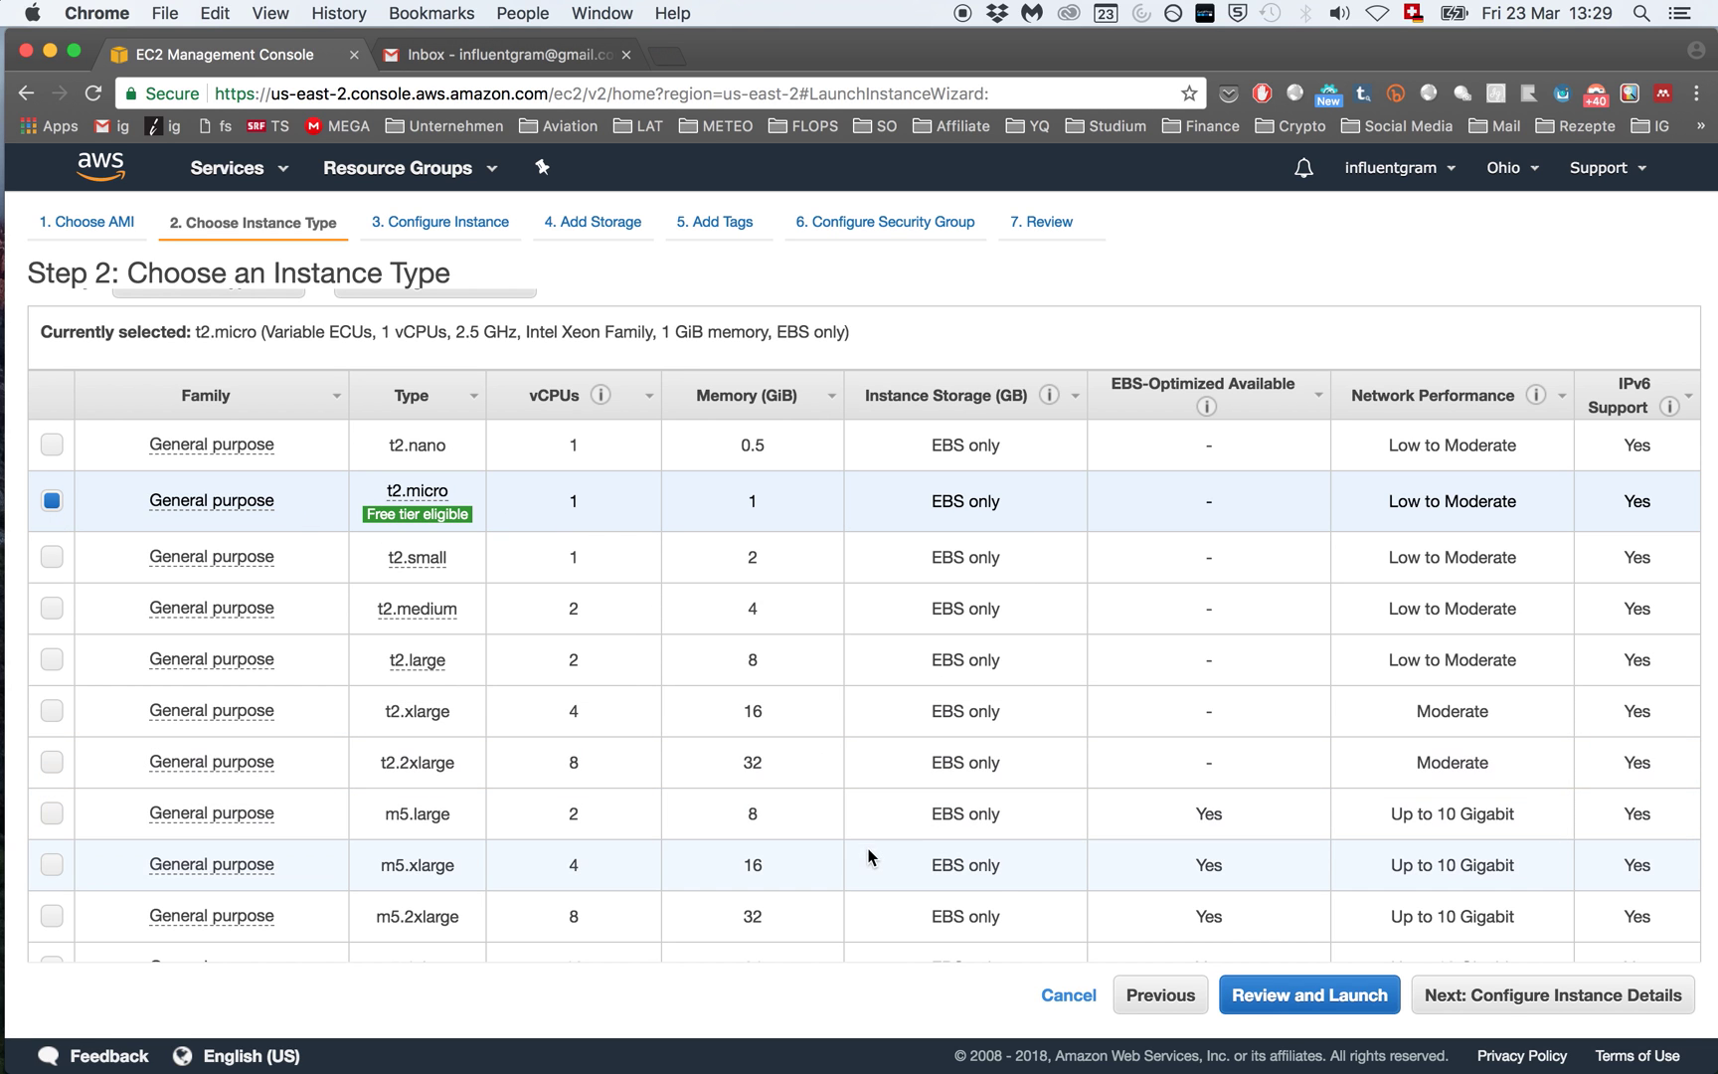
click(1296, 1009)
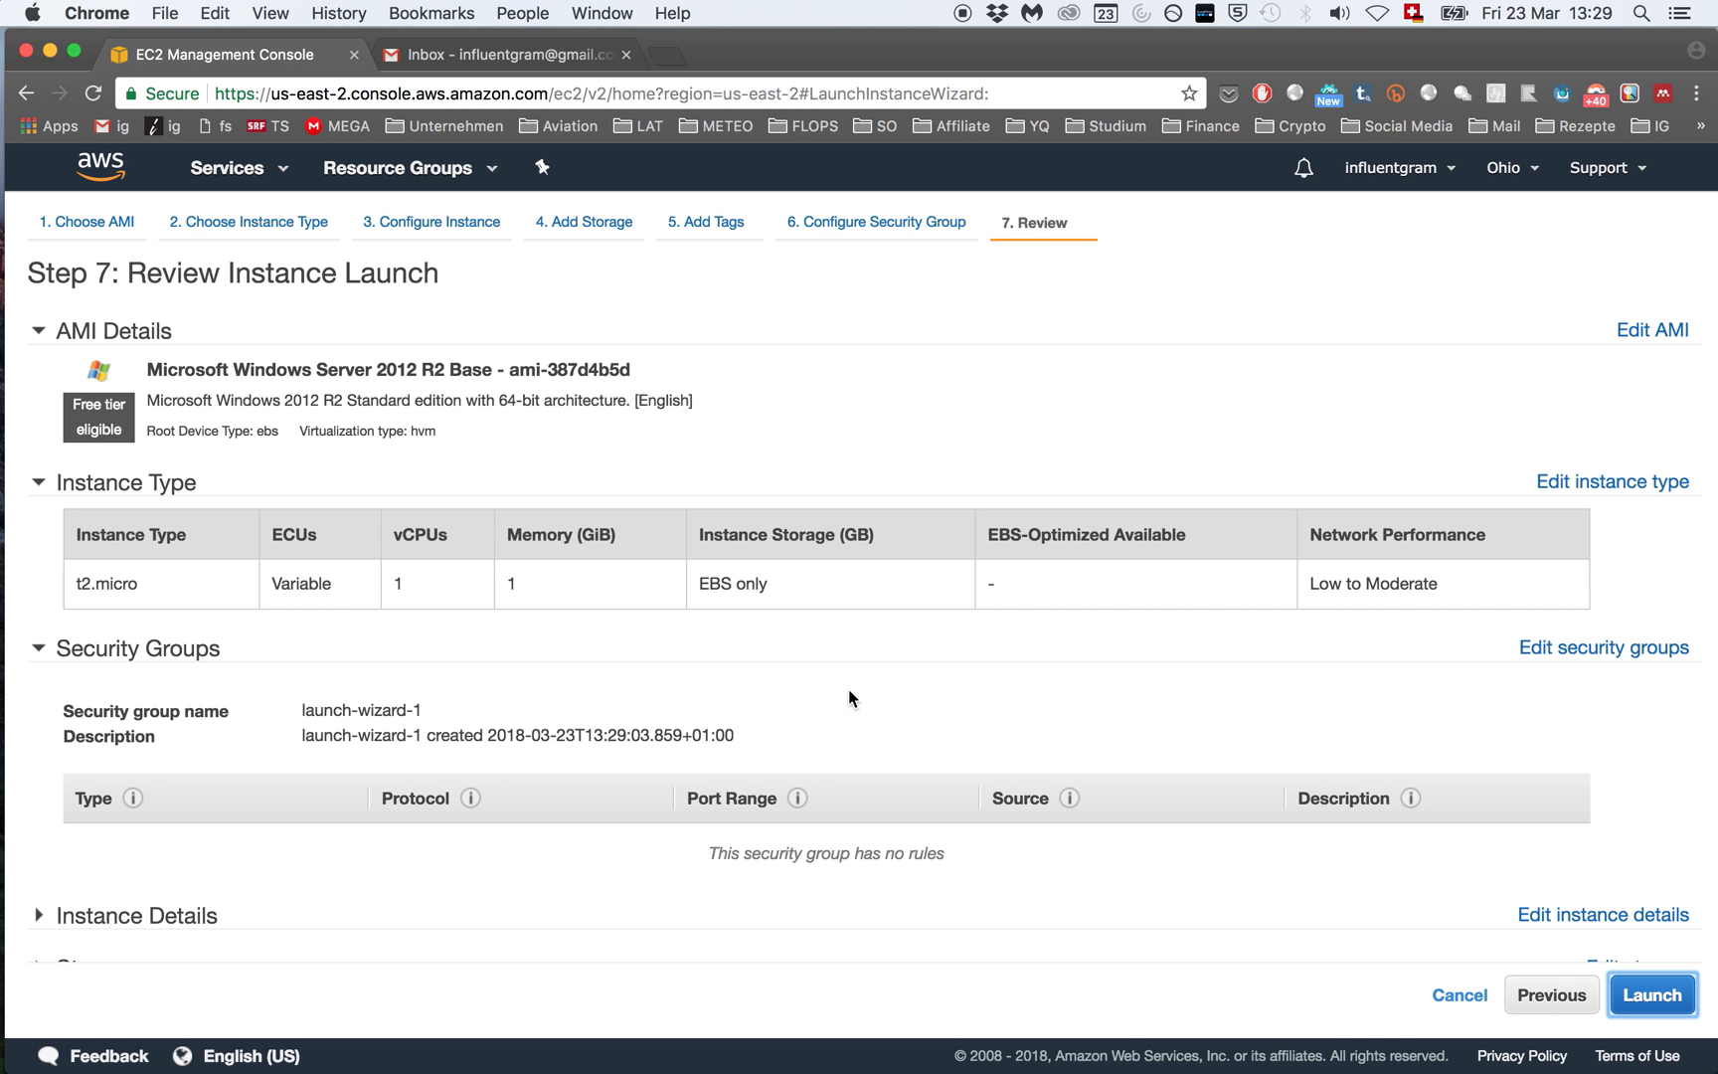
scroll(945, 785, down, 1)
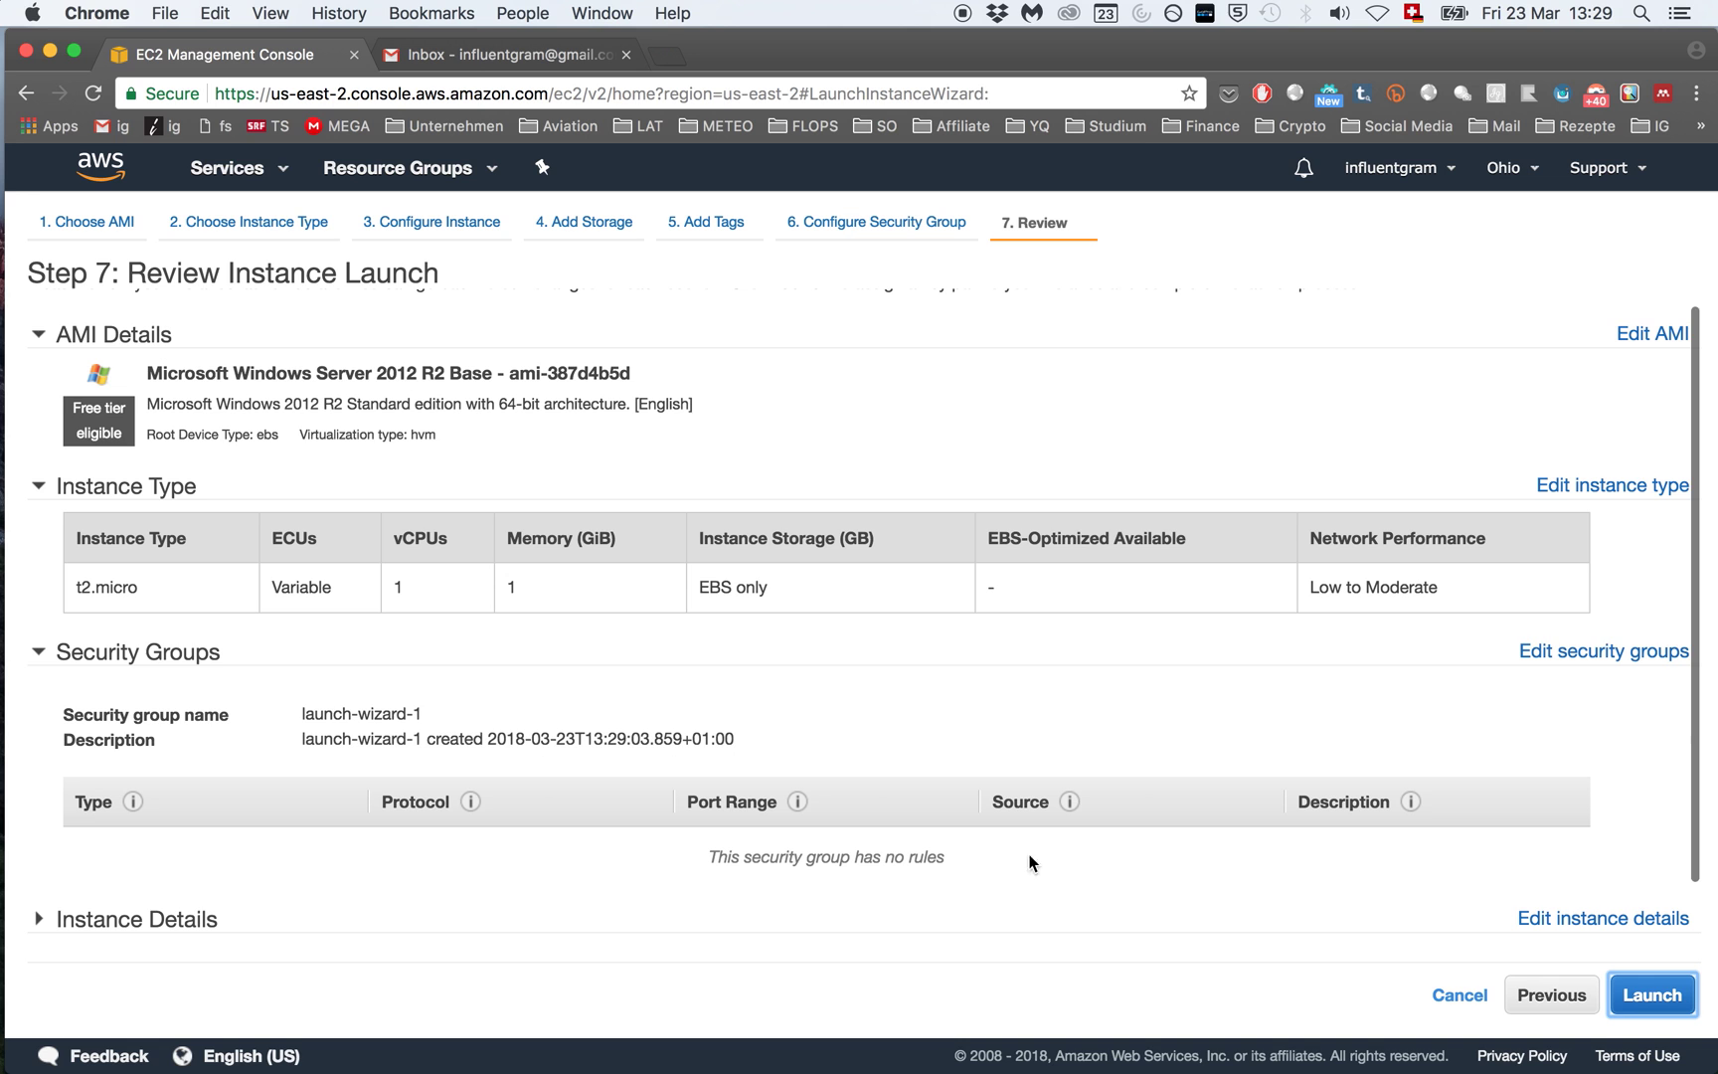
click(1652, 997)
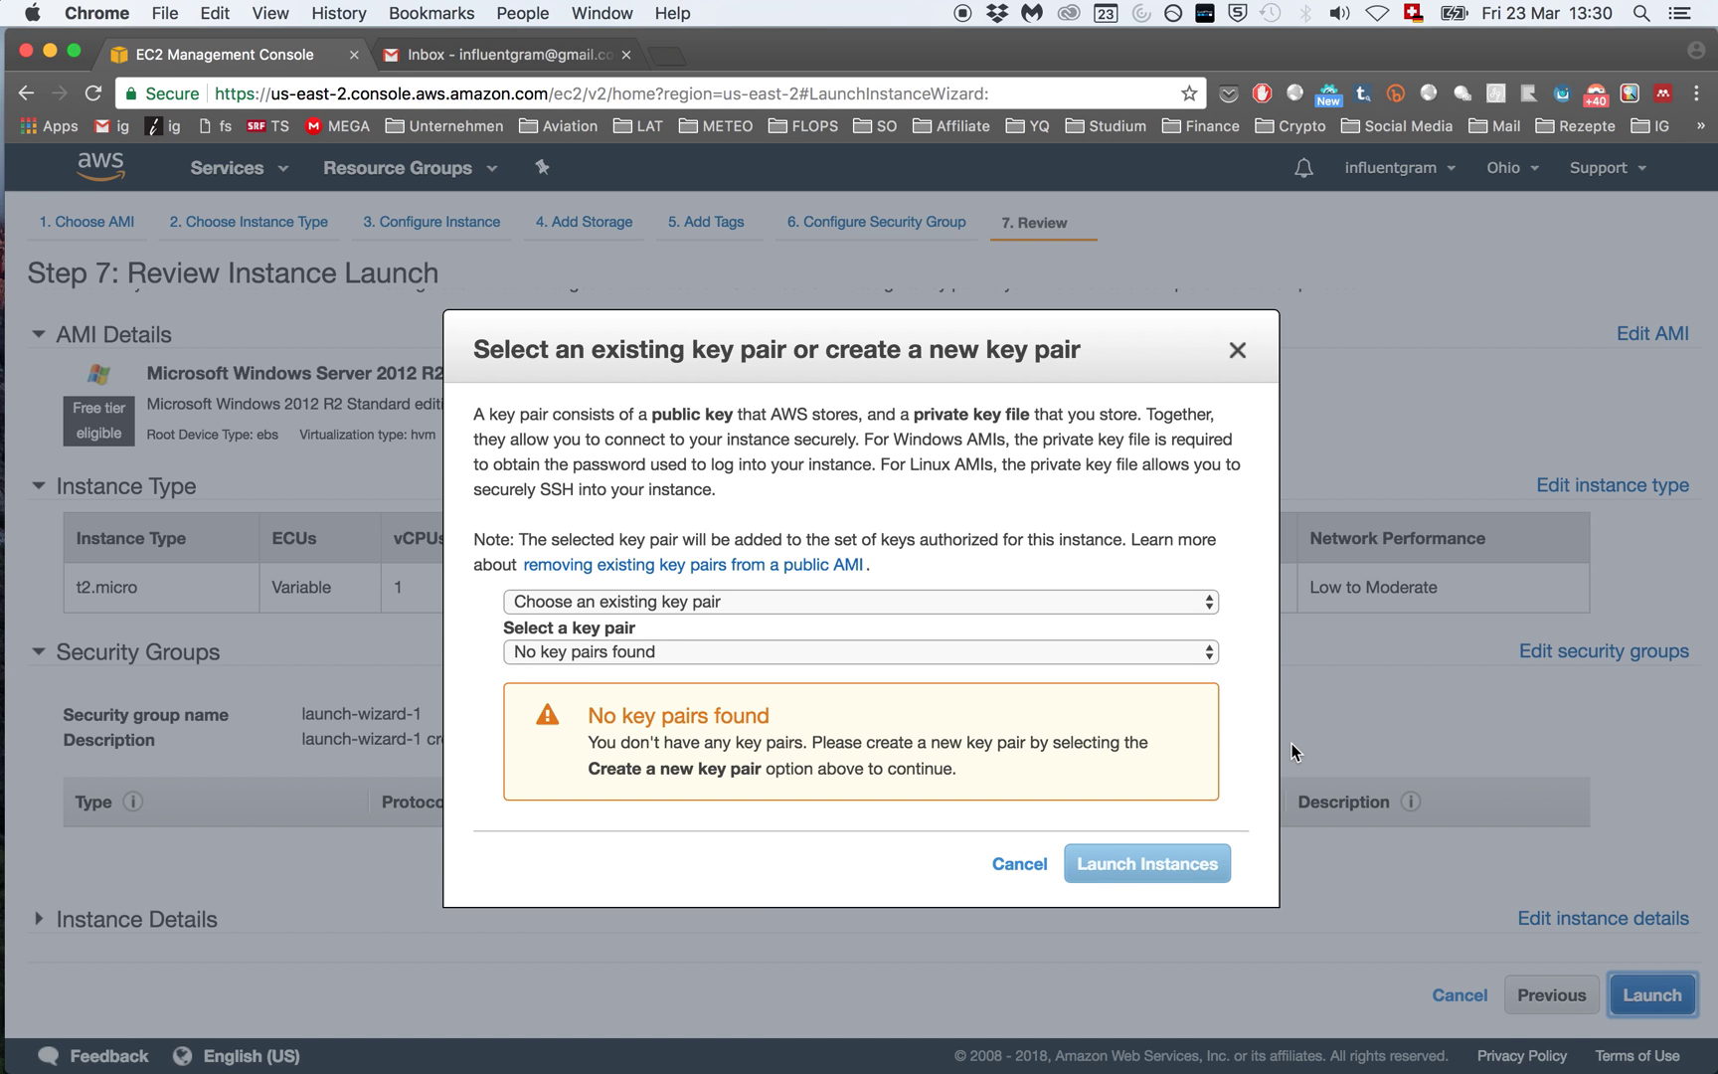
Step: Create key pair 'VPS Key Pair', download VPSKeyPair.pem, and launch the instance
click(1183, 602)
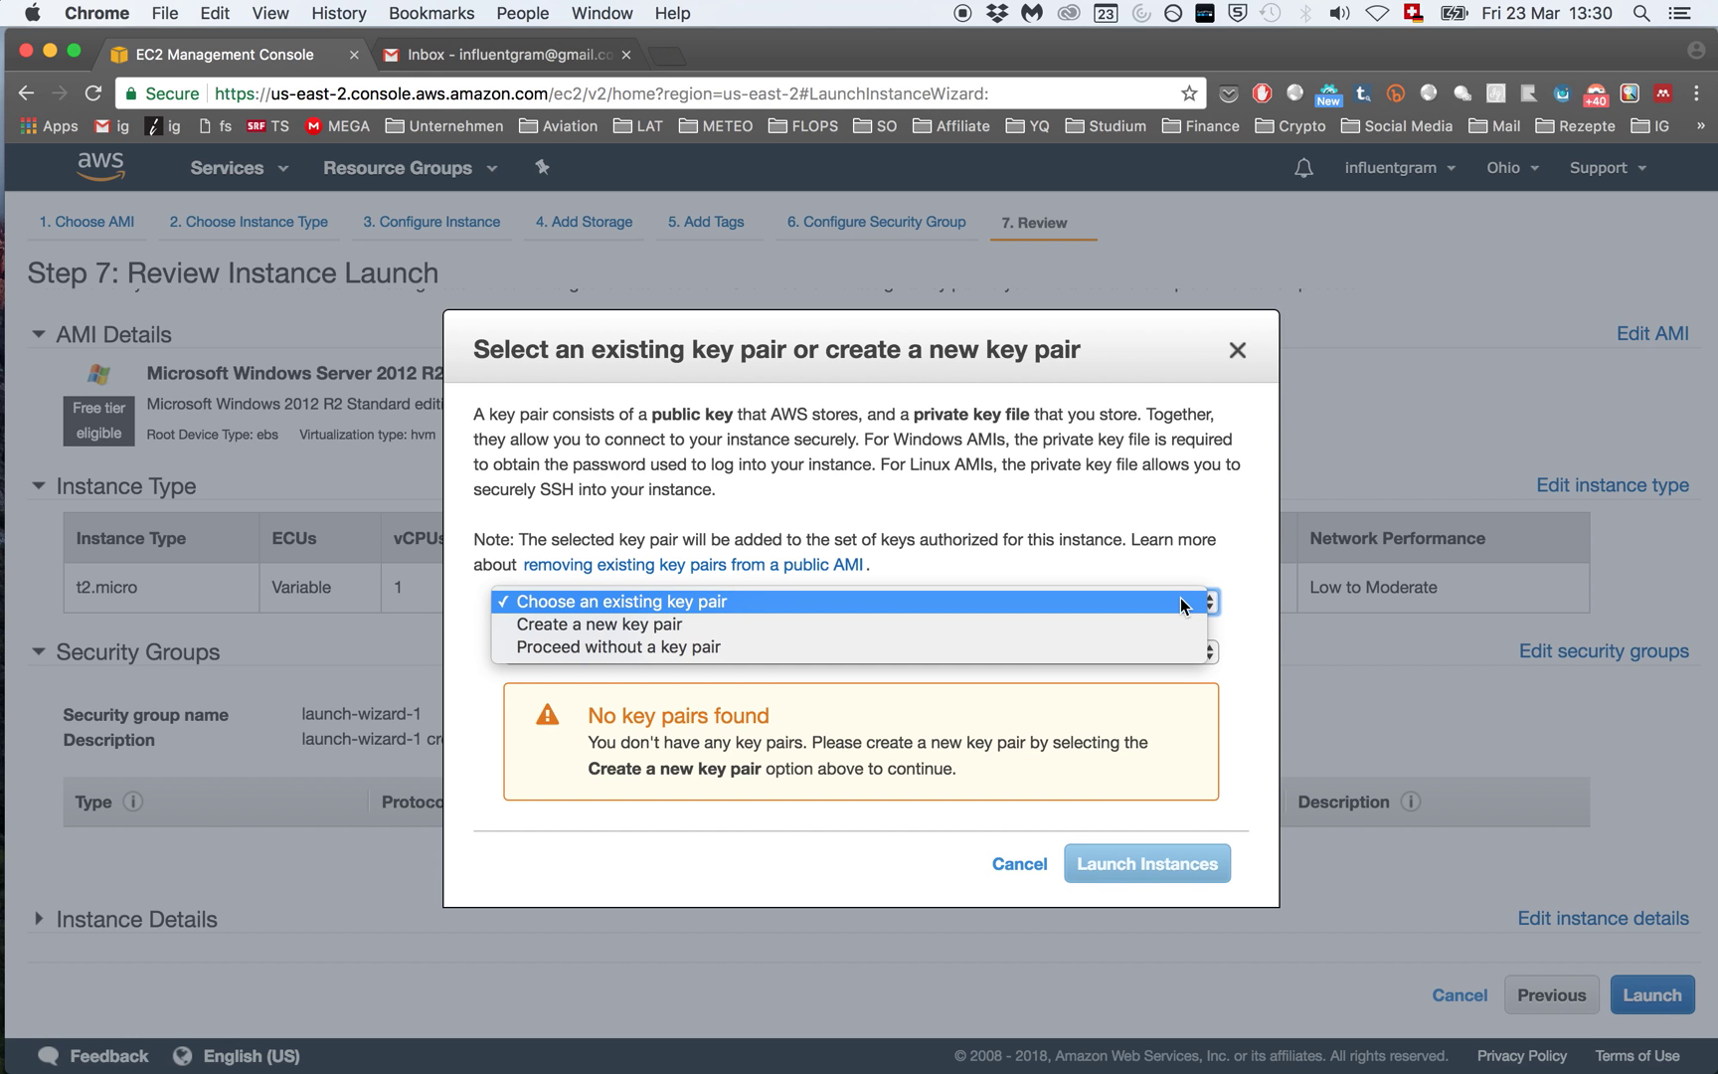
click(1043, 624)
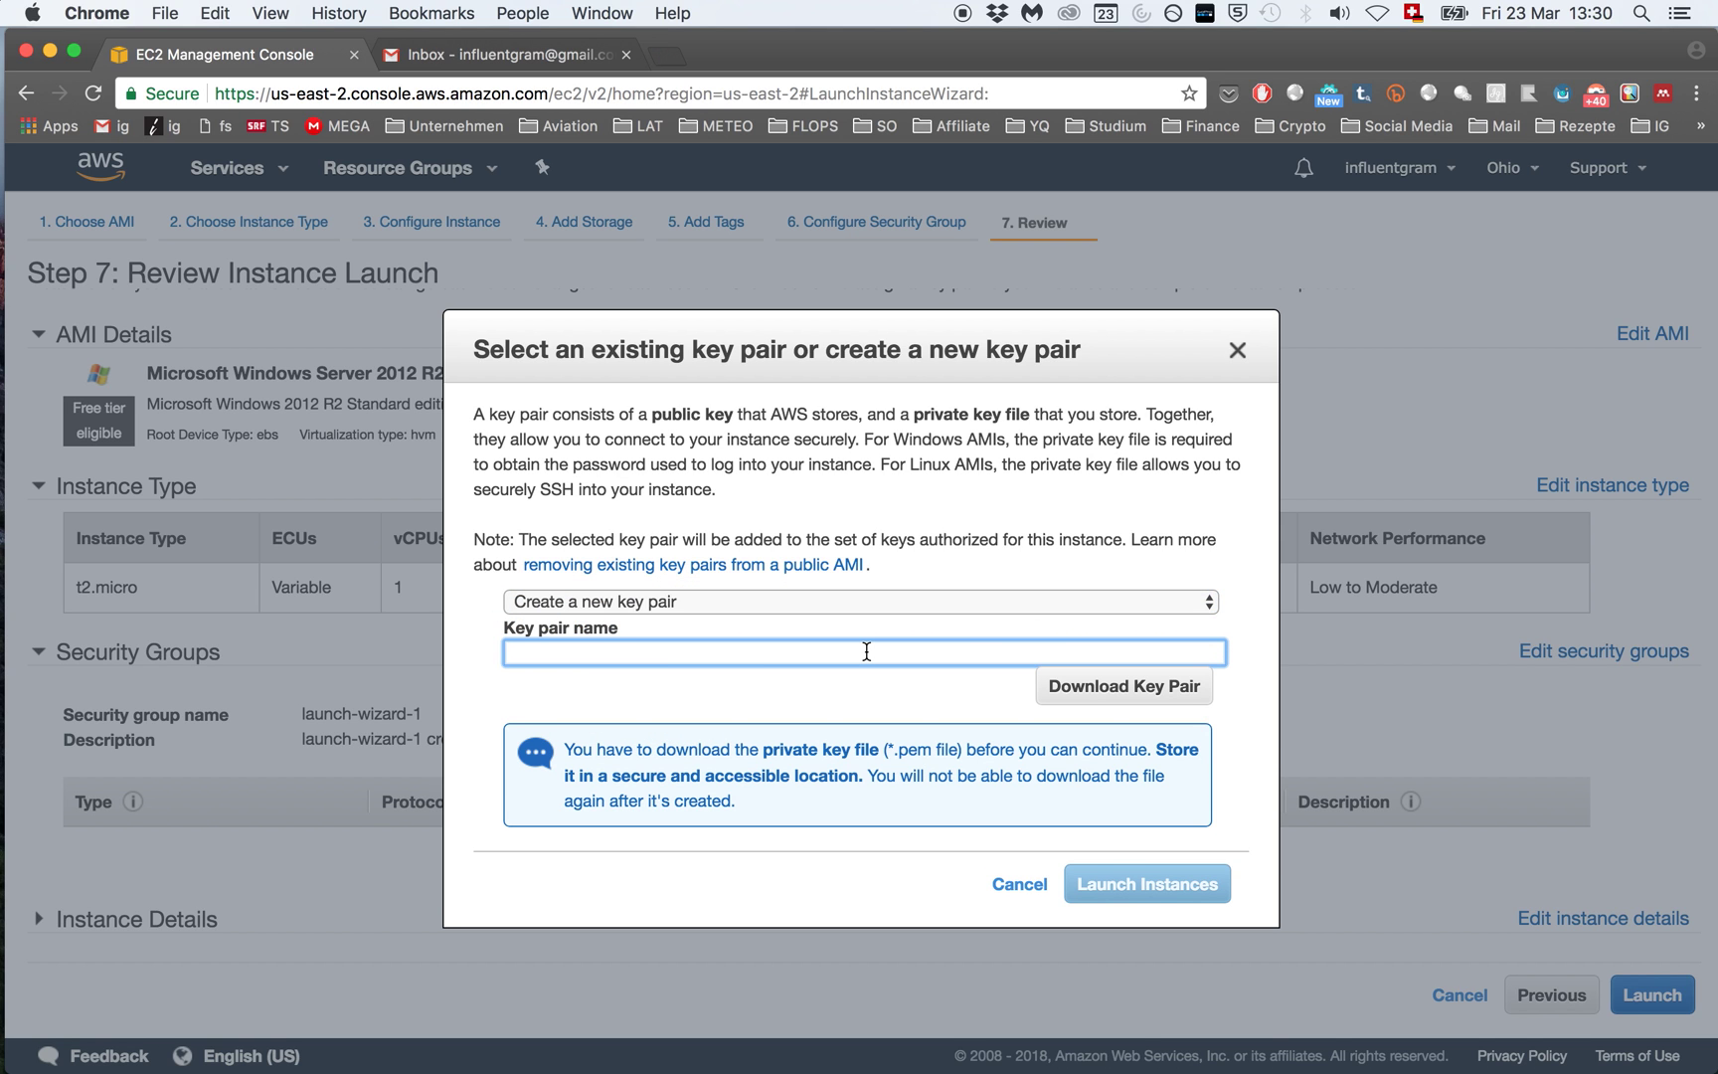
text(VPS Key Pair)
click(1143, 699)
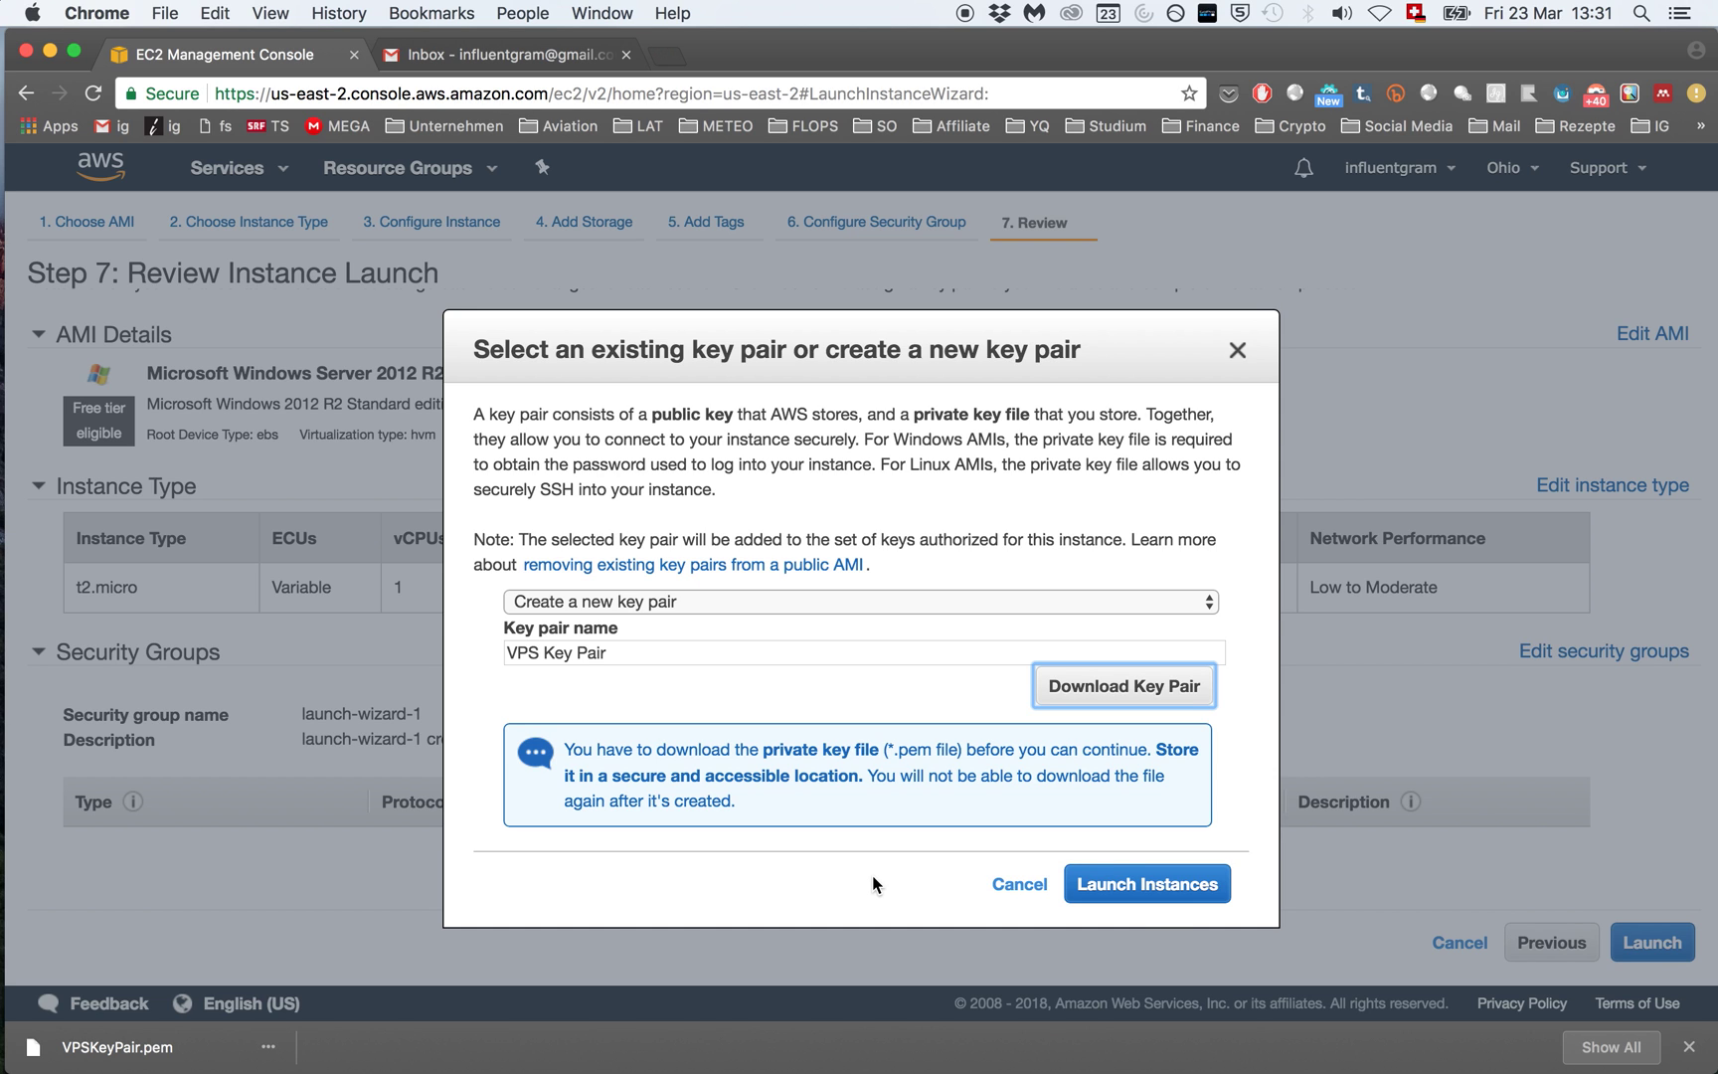
click(1141, 893)
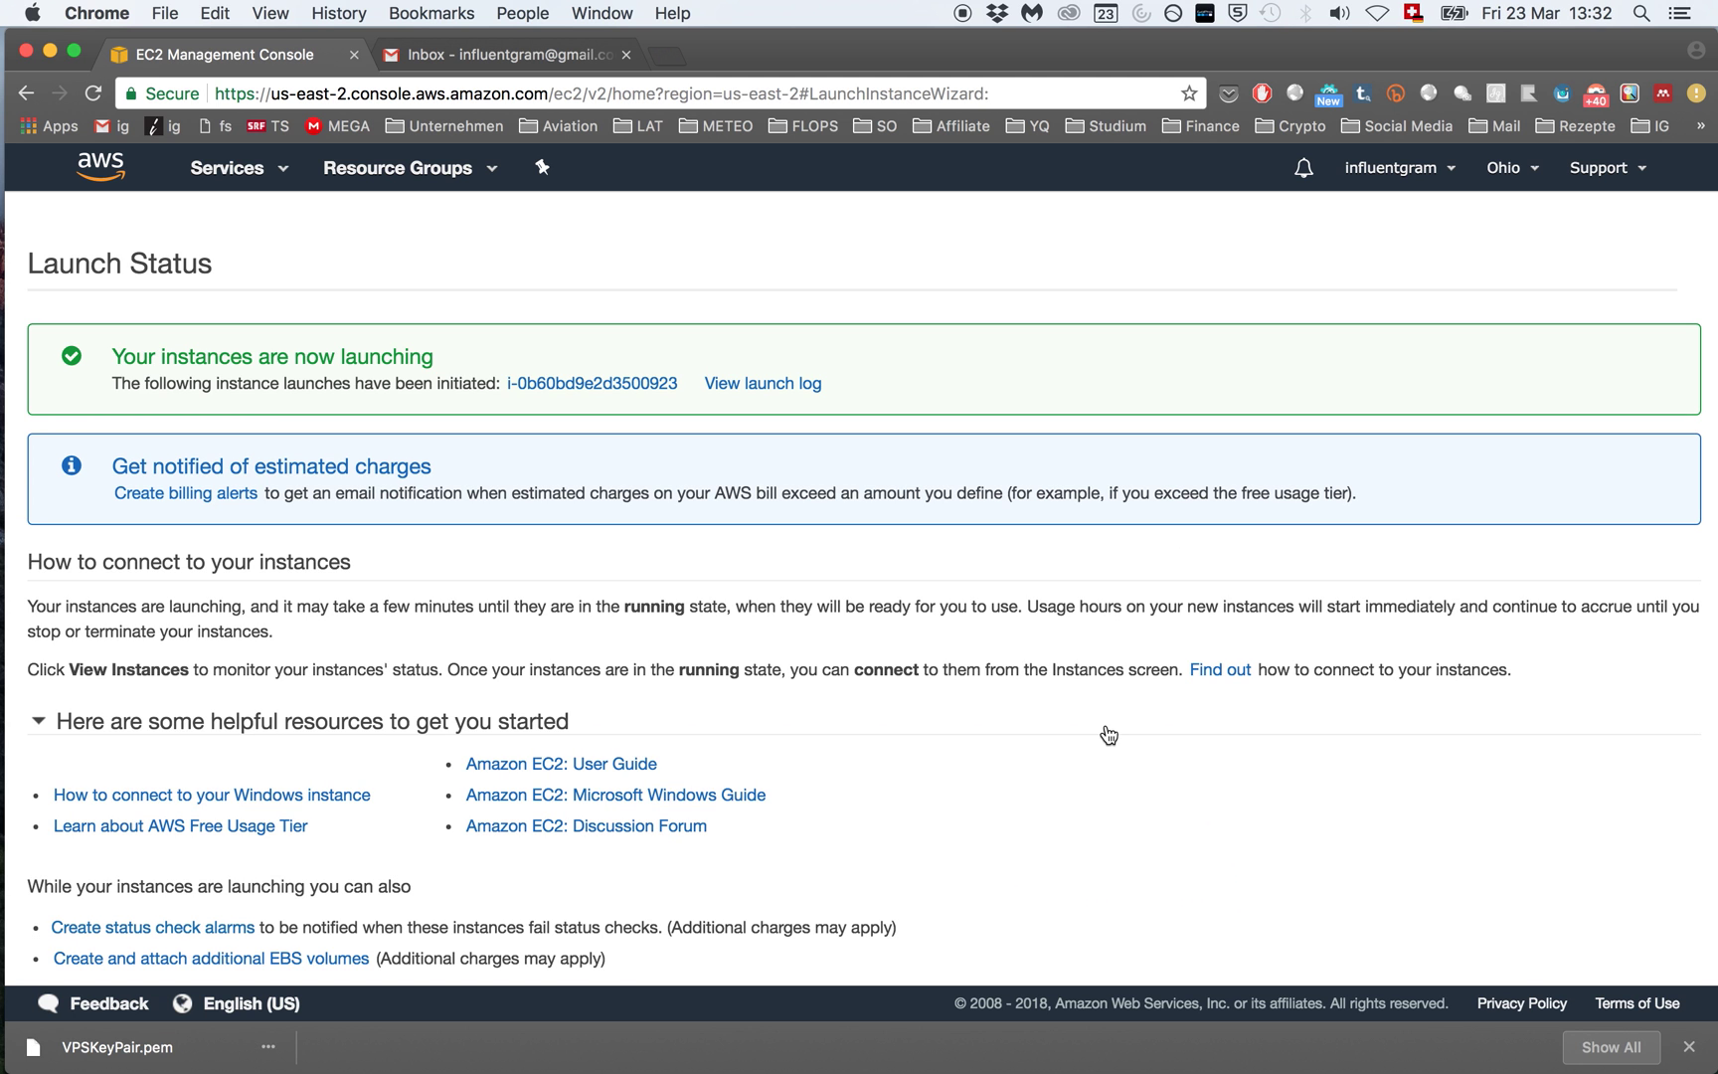
Step: Open the Instances list and select the new t2.micro instance
scroll(1105, 728, down, 2)
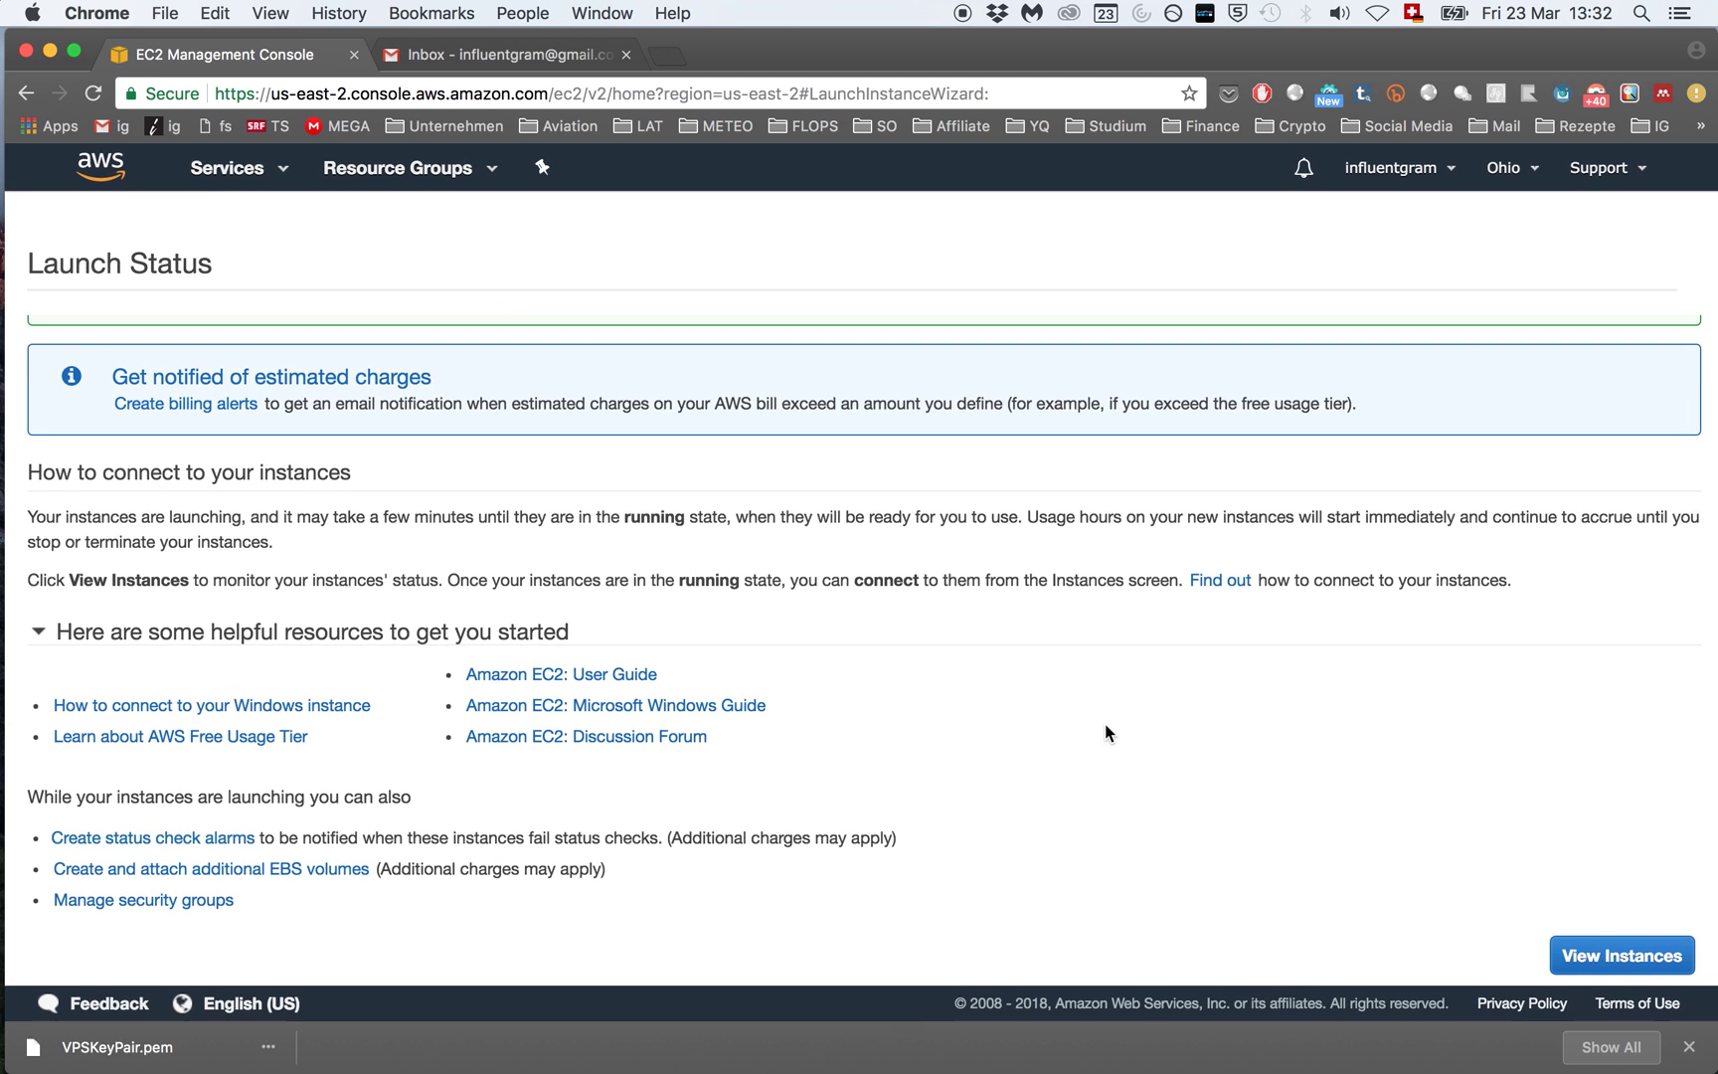
click(1599, 957)
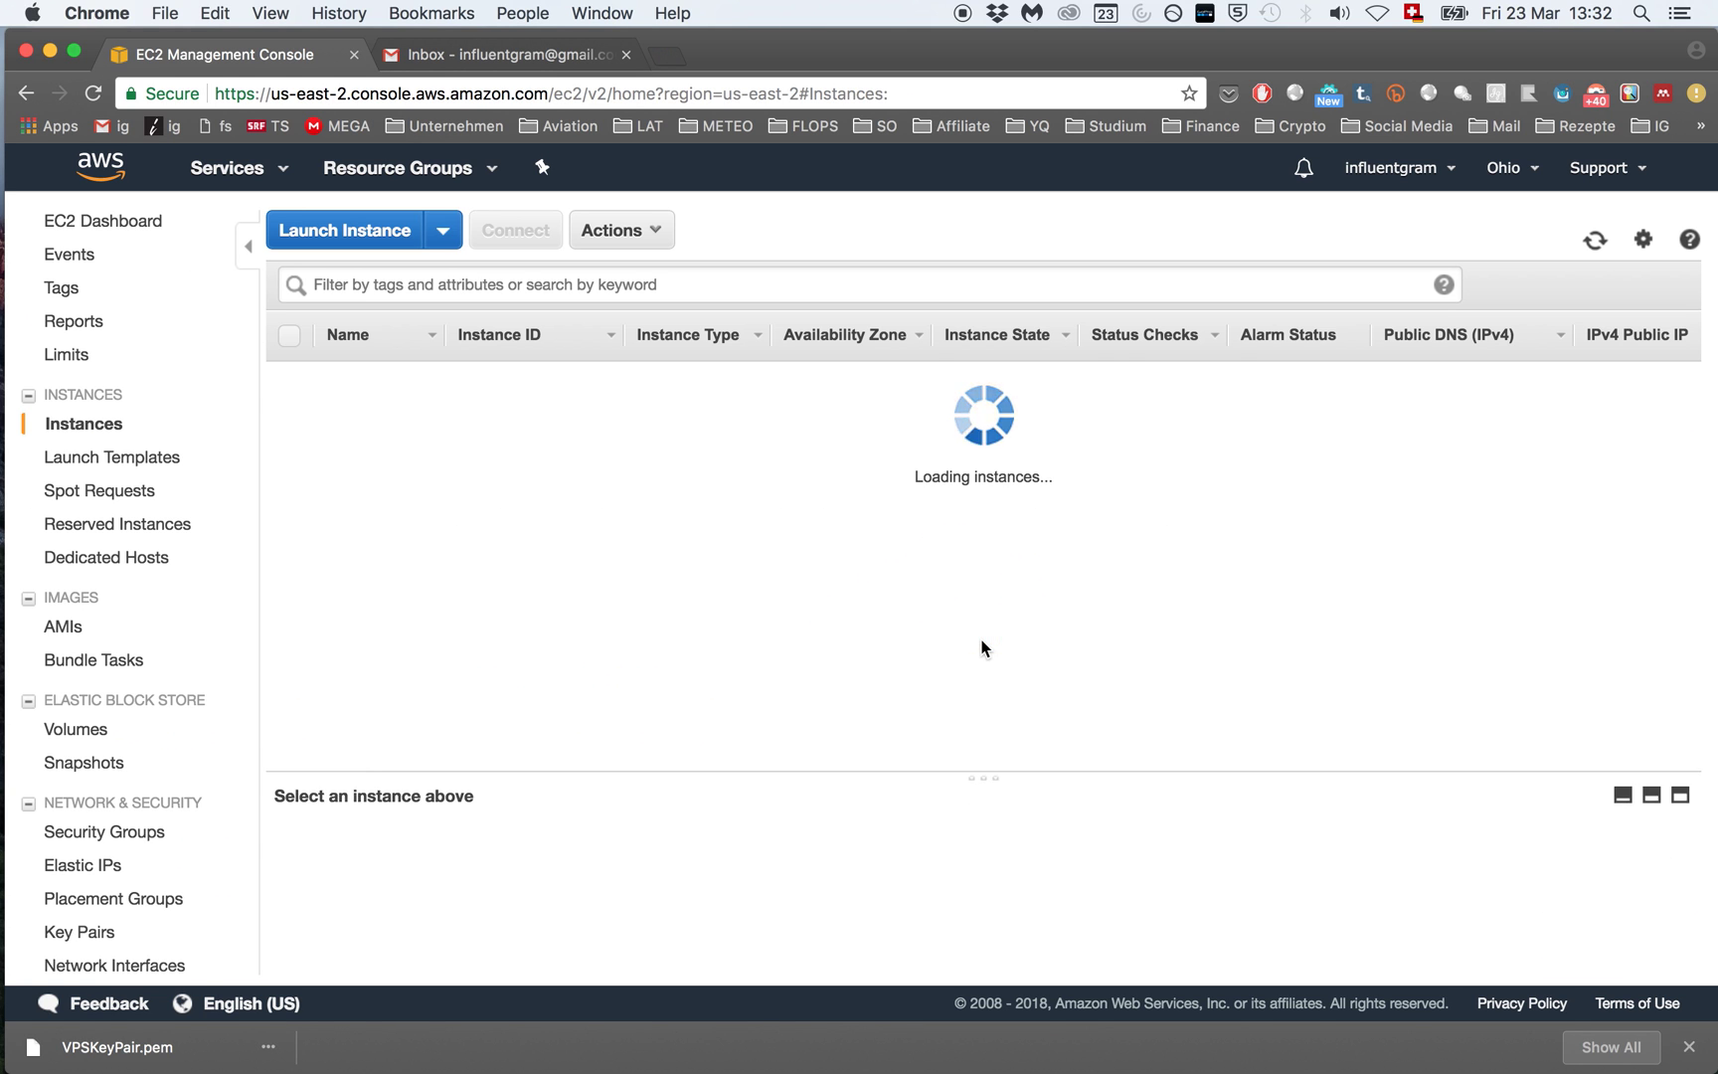
click(892, 387)
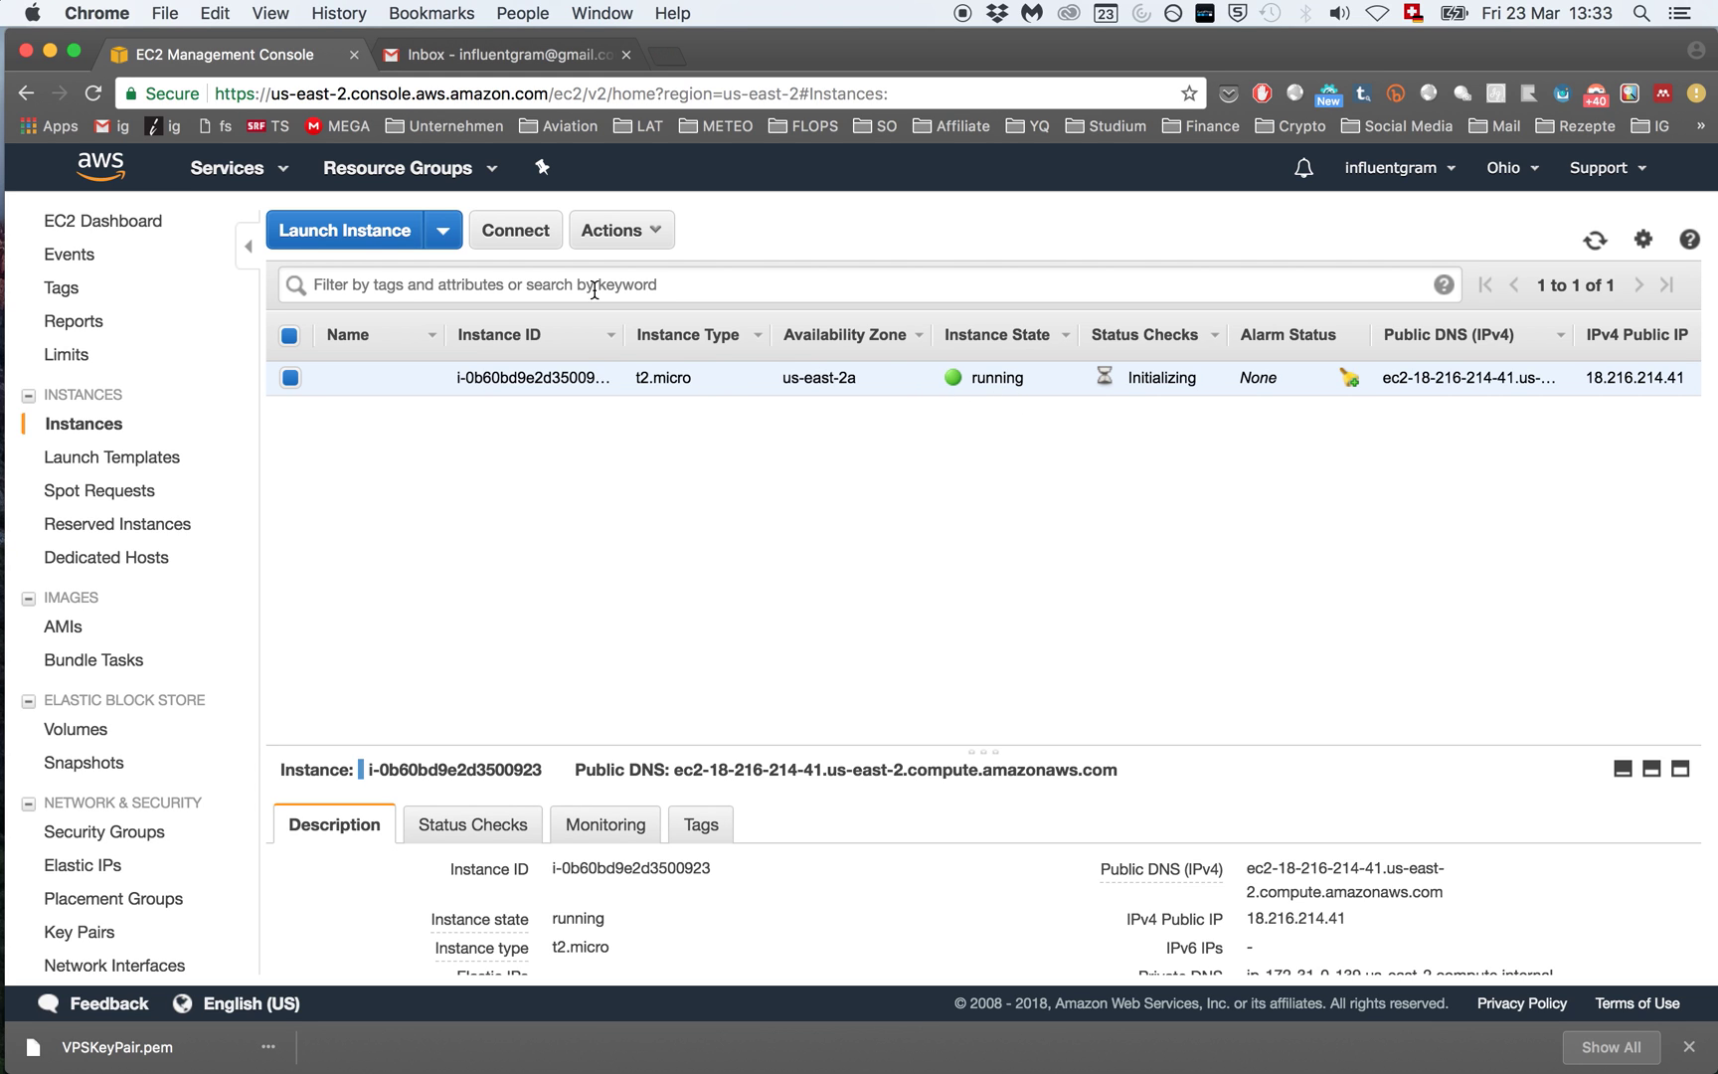
Step: Download the instance's Remote Desktop (.rdp) file from its connection details
click(519, 231)
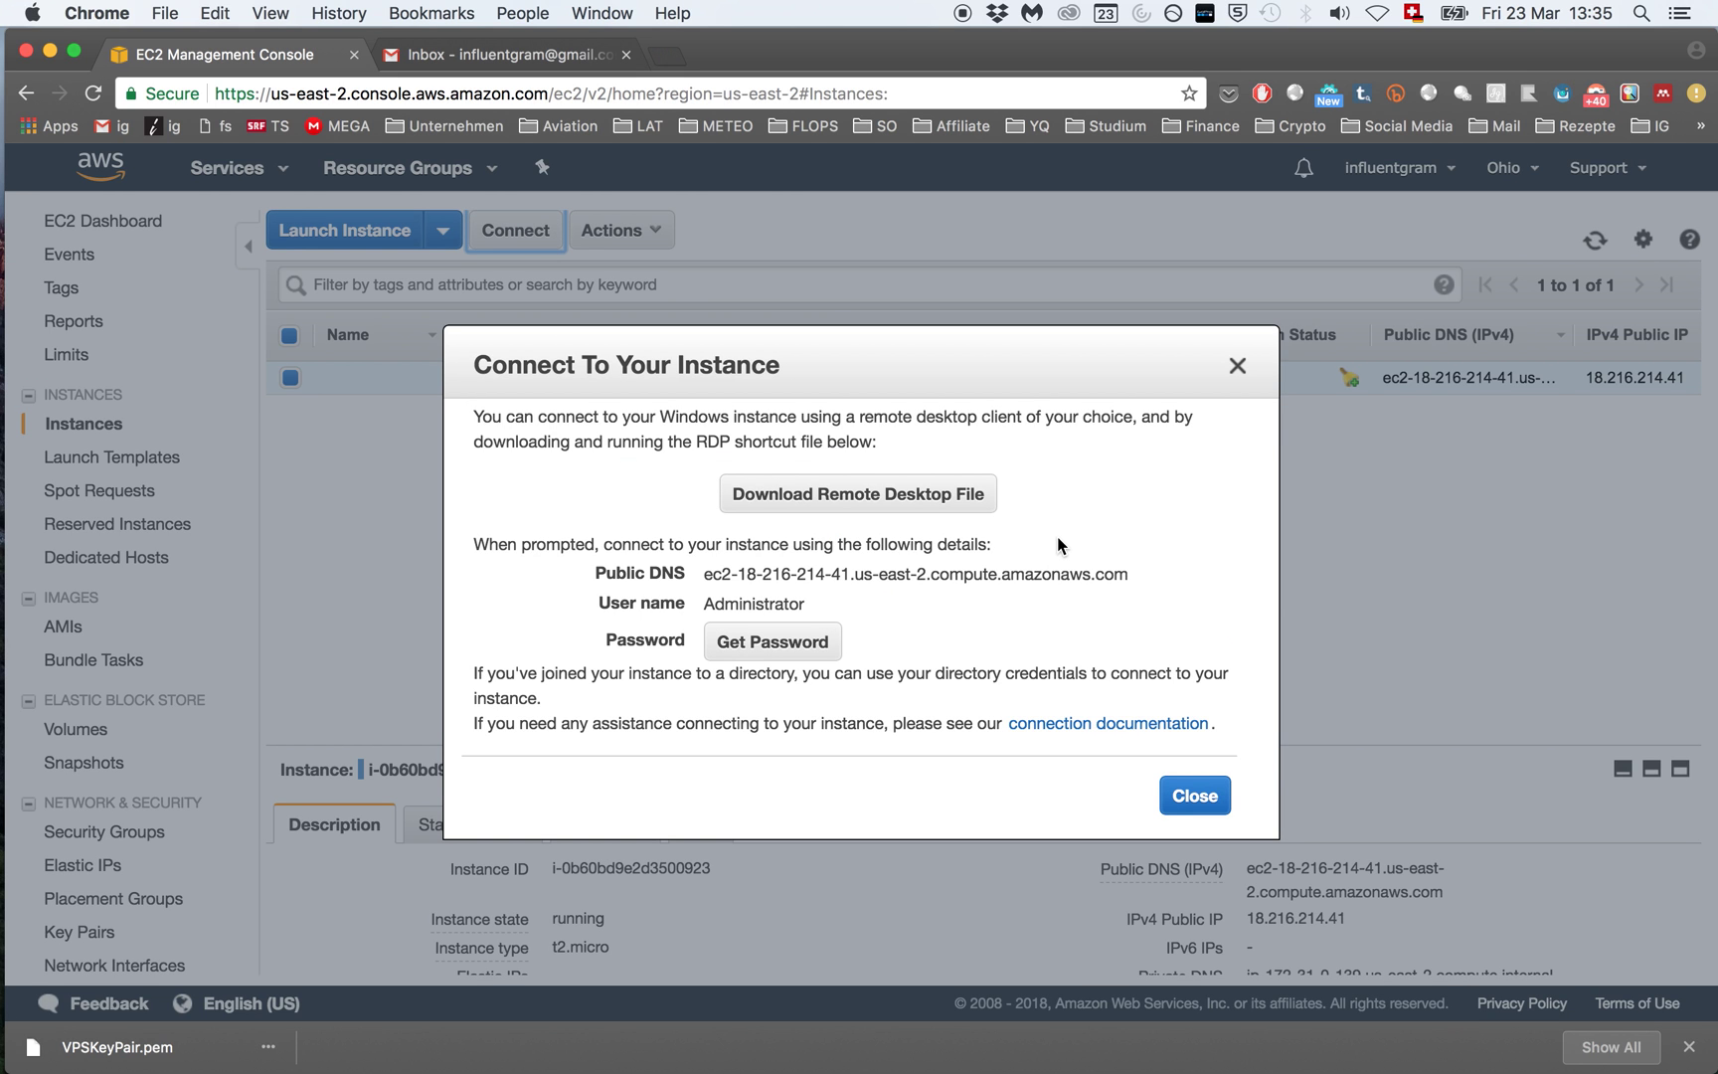
click(844, 501)
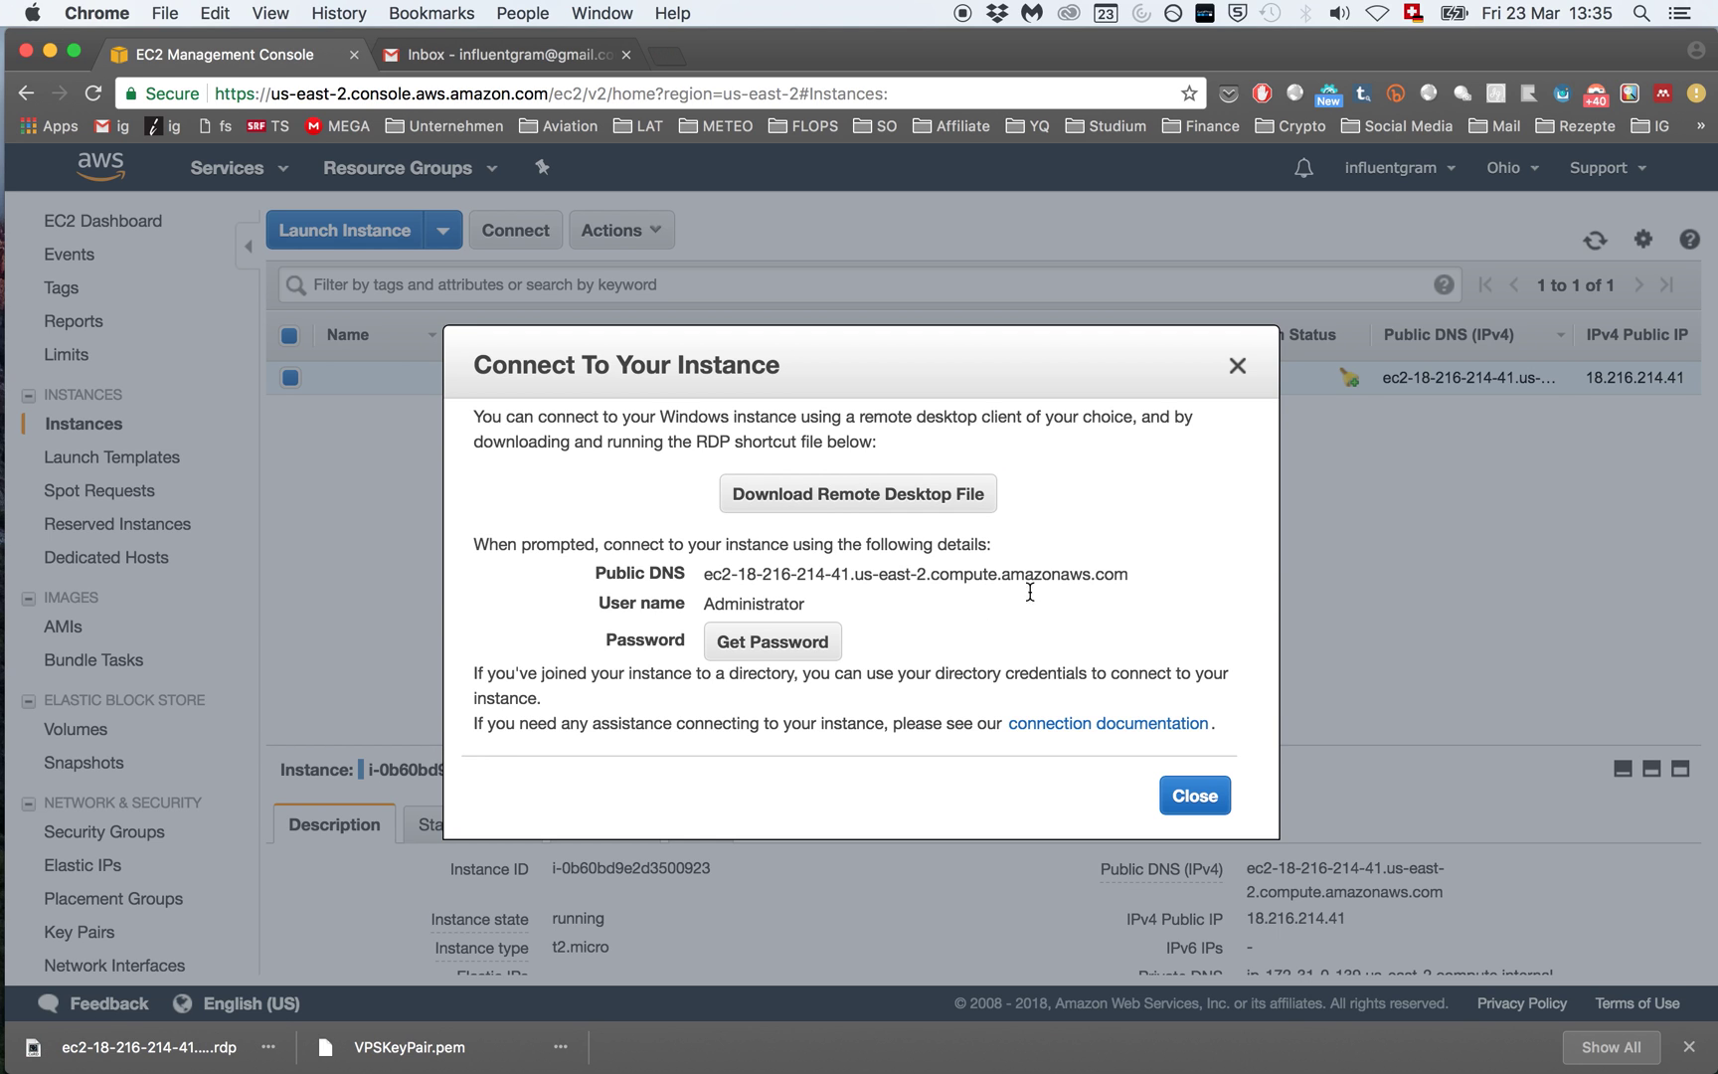
Step: Decrypt the Administrator password using the VPSKeyPair.pem key file from Downloads
click(777, 657)
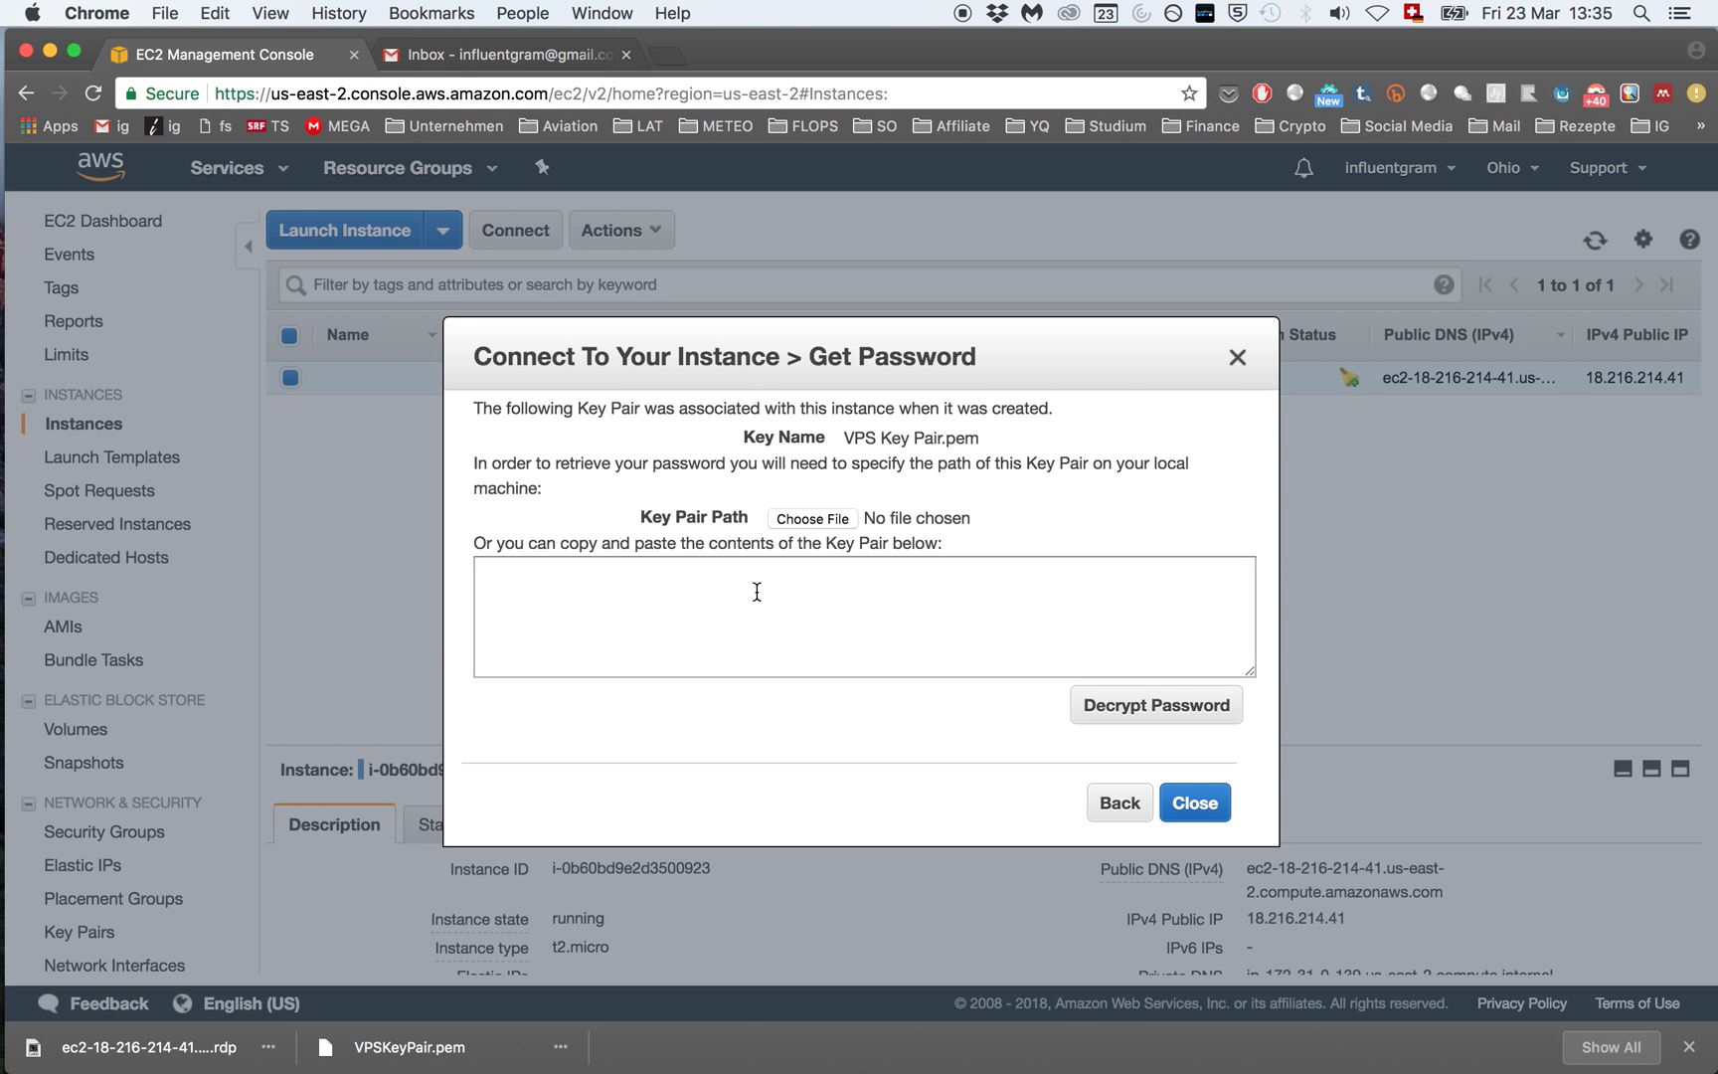
click(828, 517)
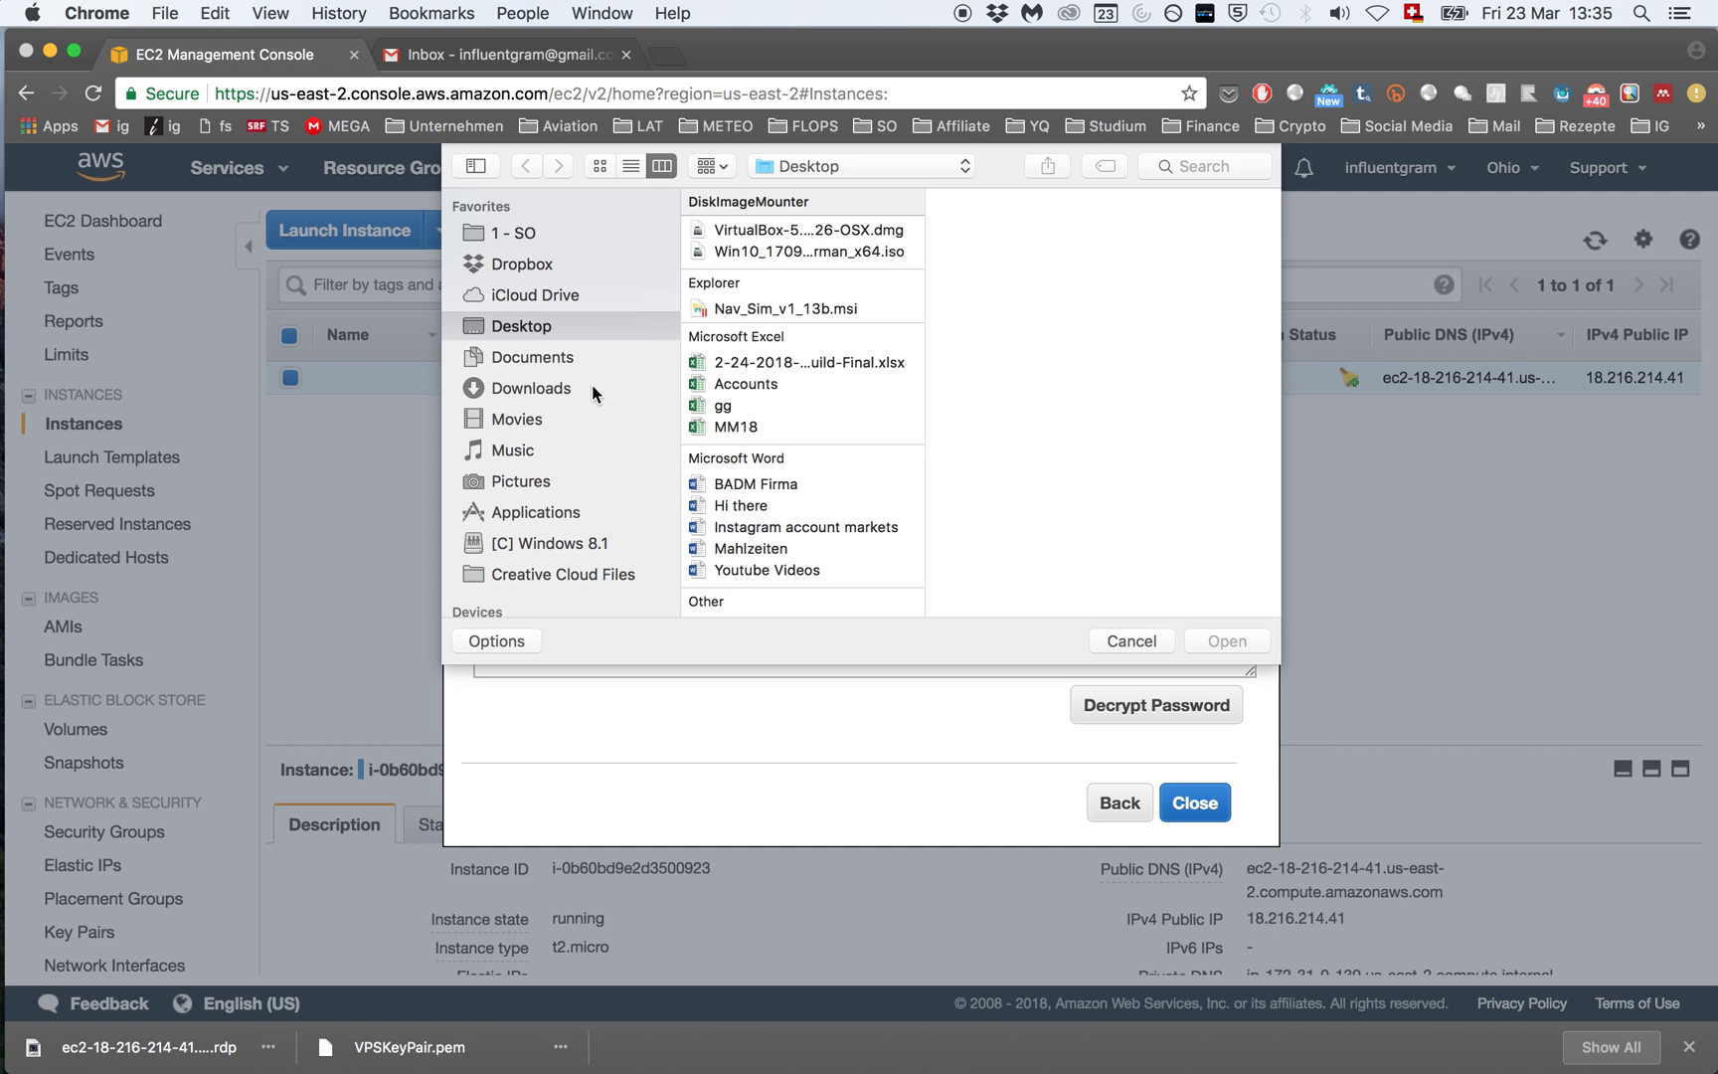
click(593, 386)
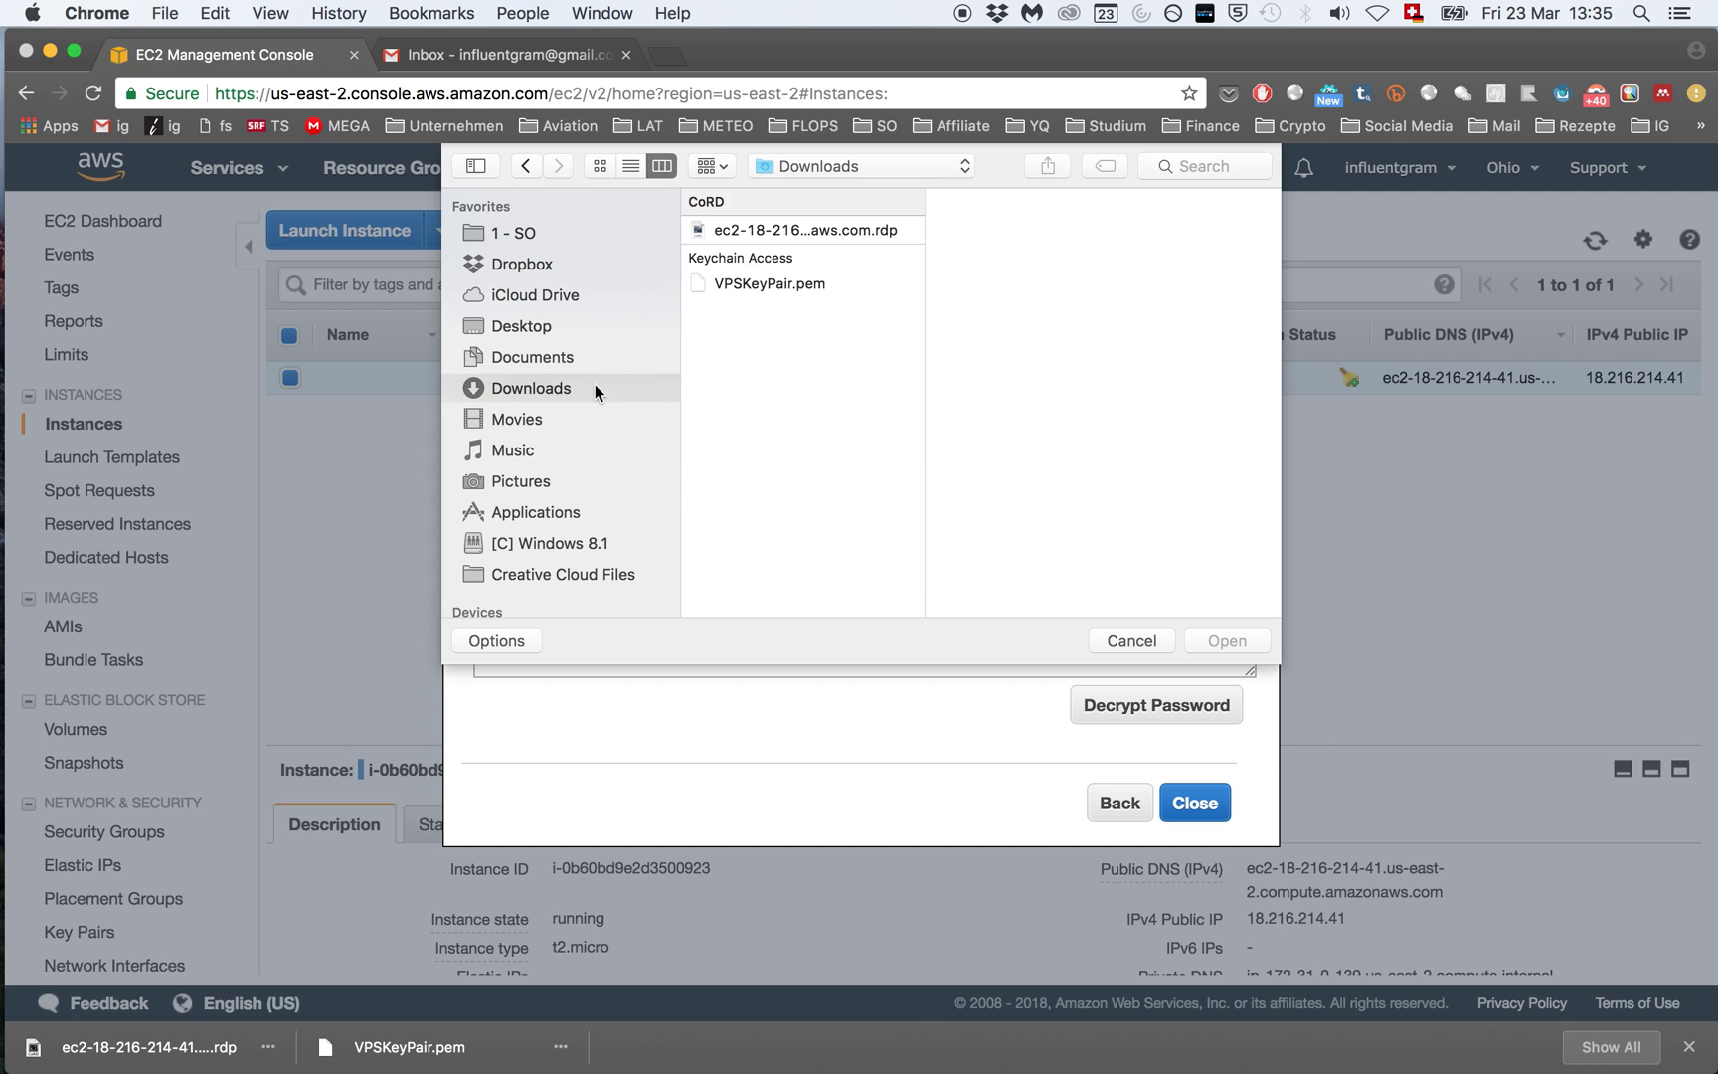
click(781, 285)
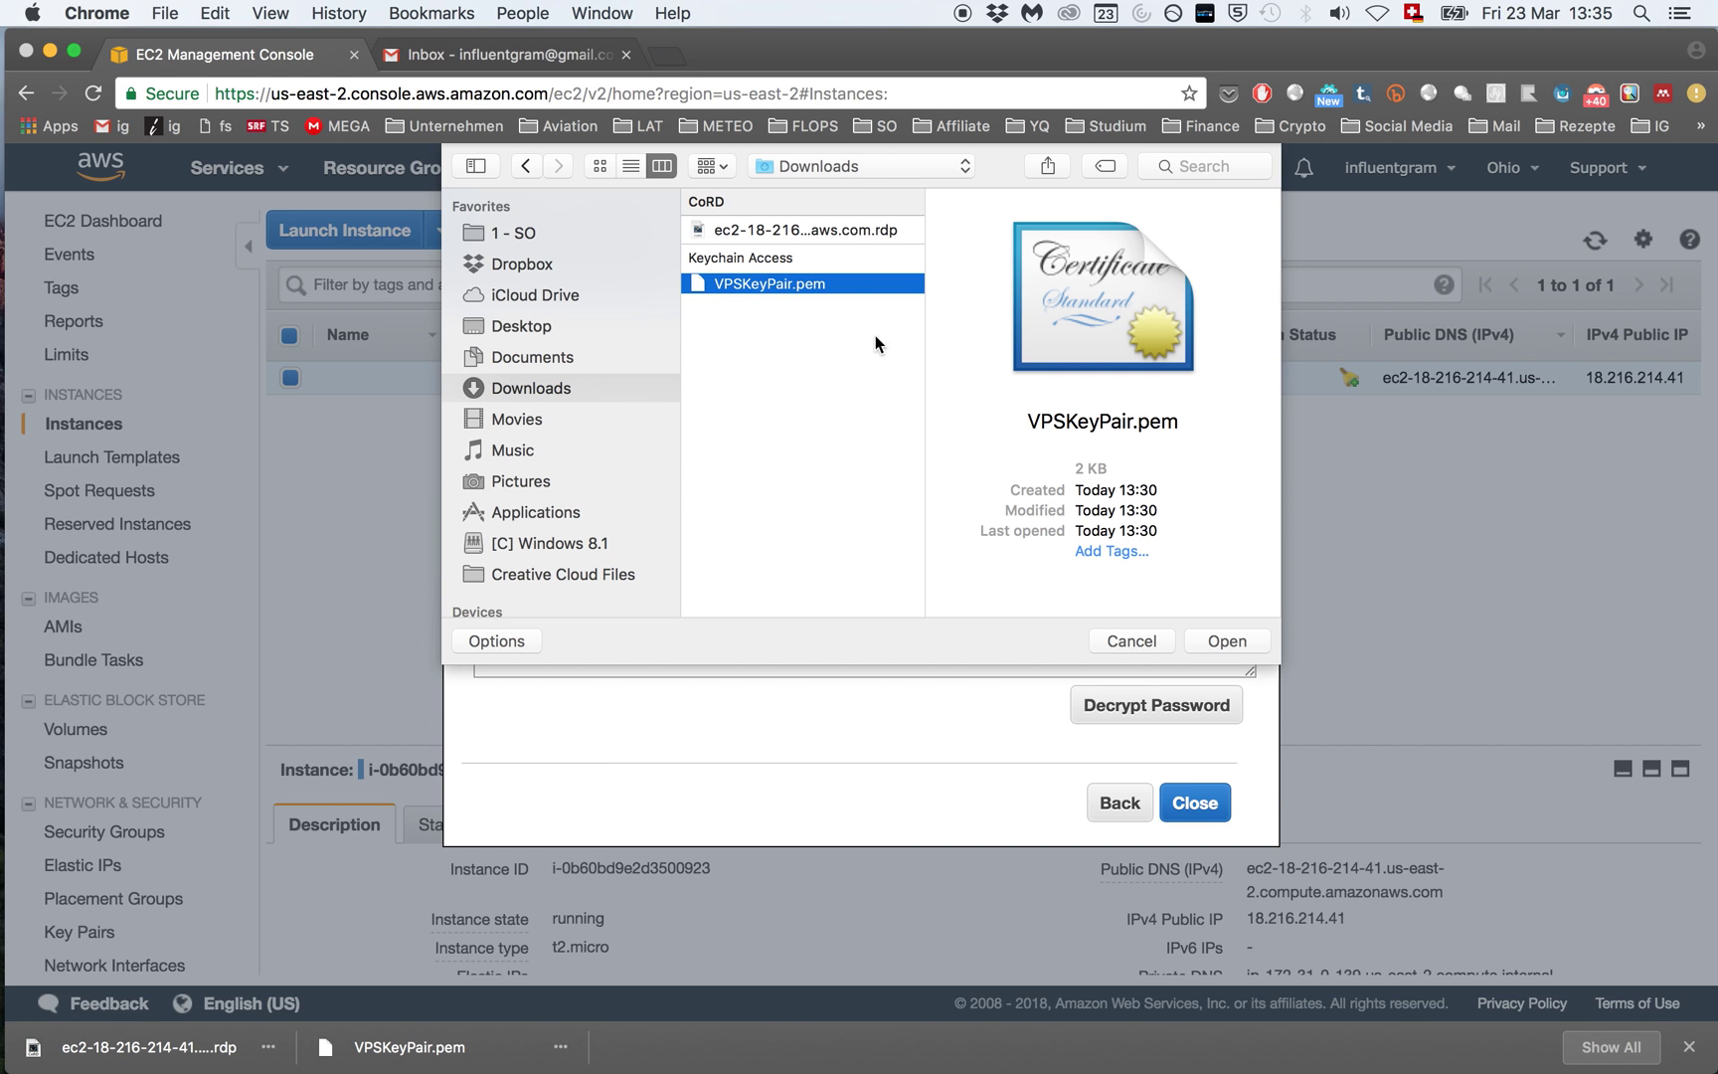
click(1222, 644)
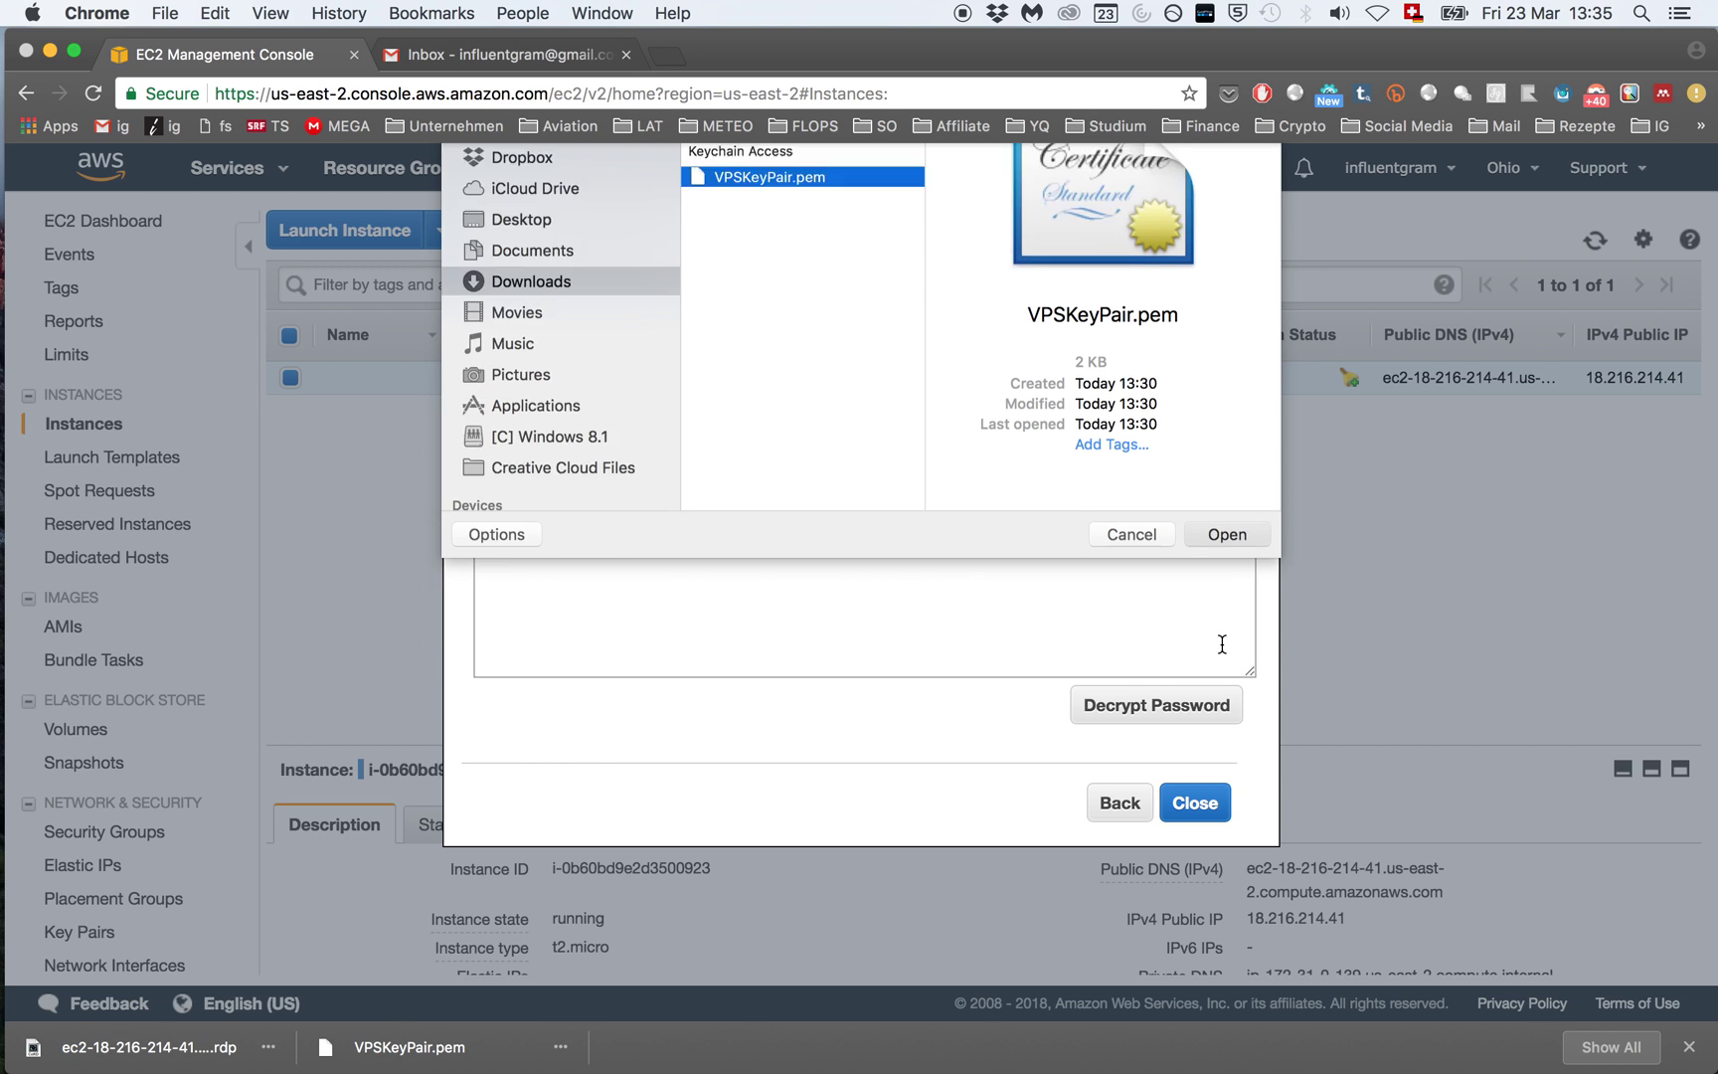
click(1148, 714)
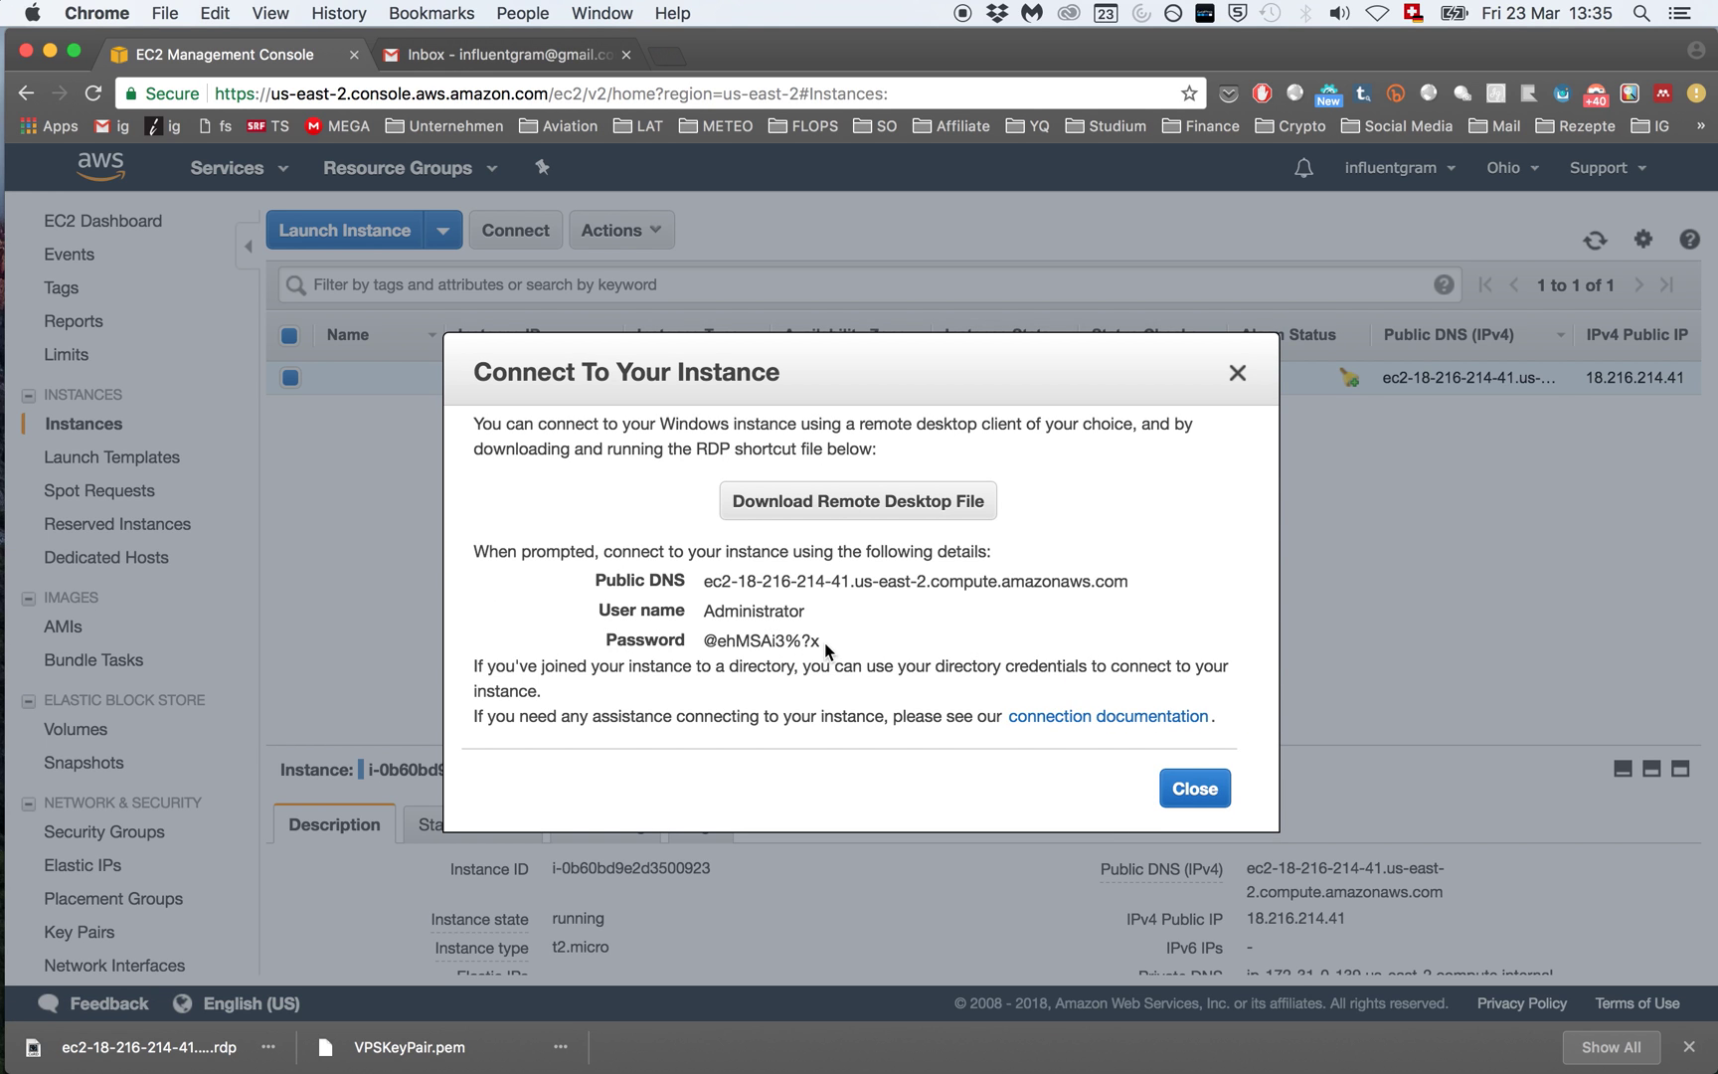
Step: Copy the decrypted Administrator password and close the Connect To Your Instance dialog
drag(820, 641, 703, 641)
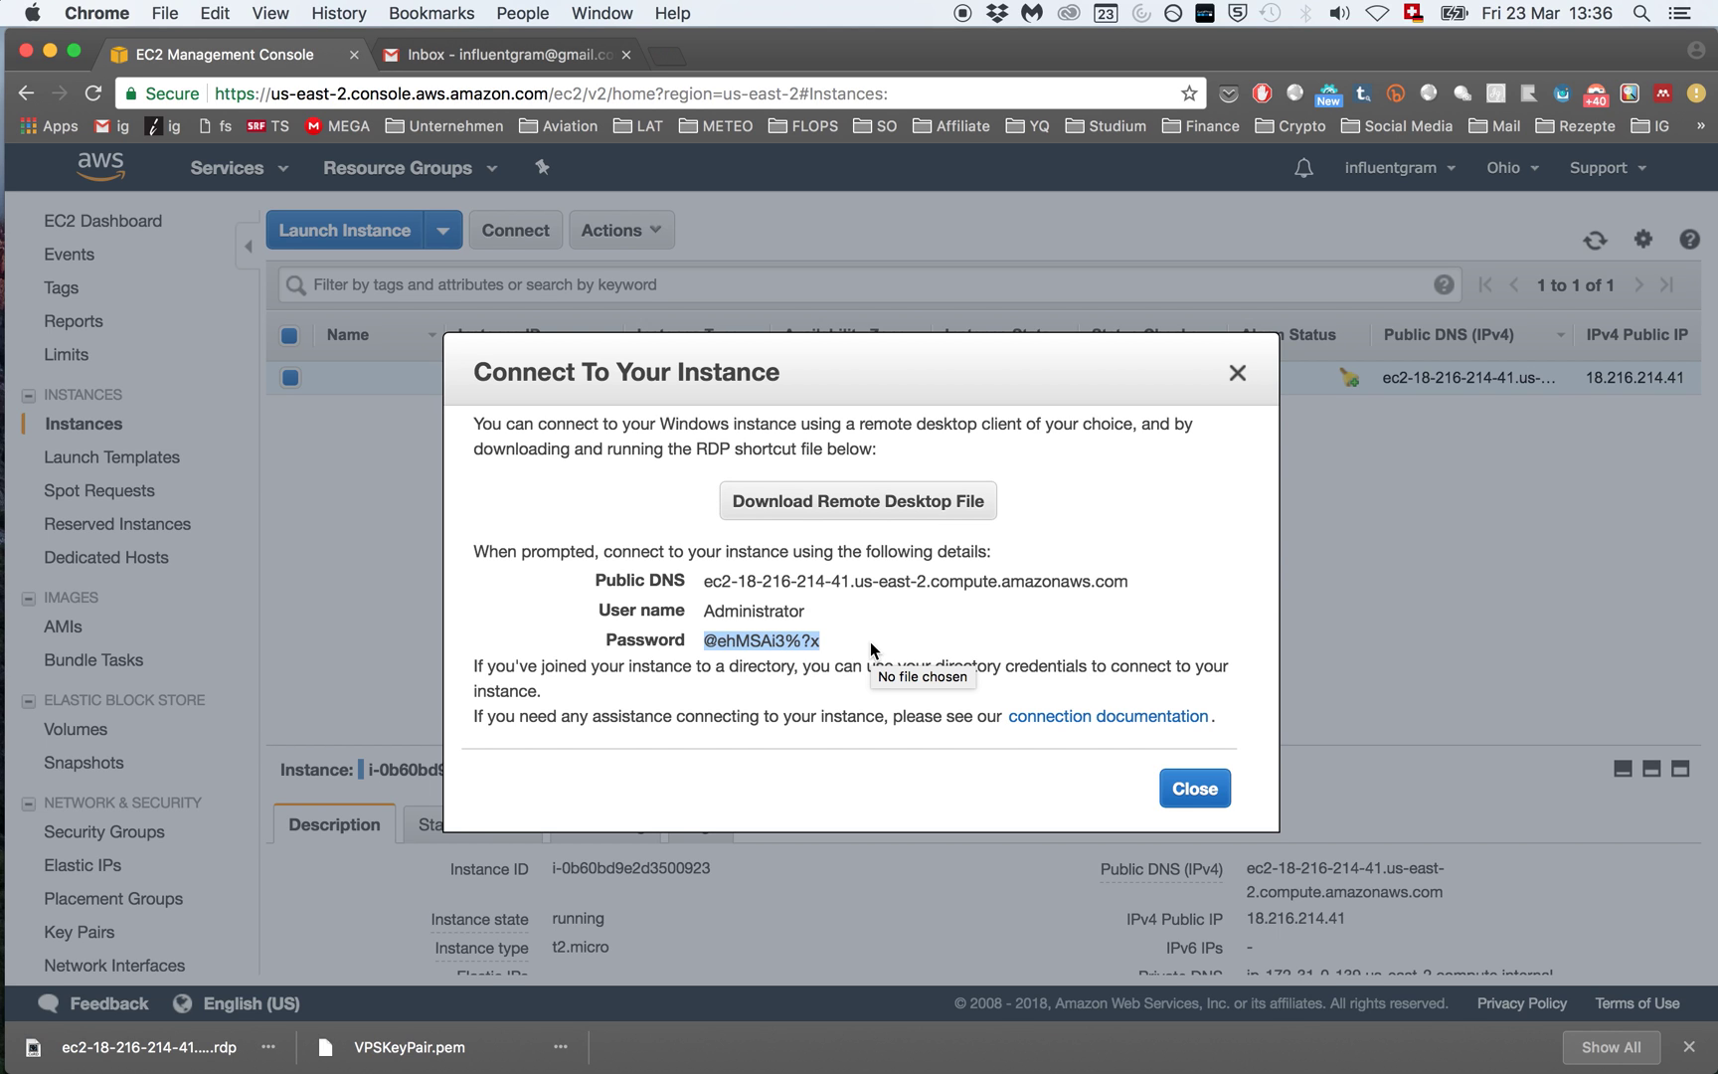
click(917, 622)
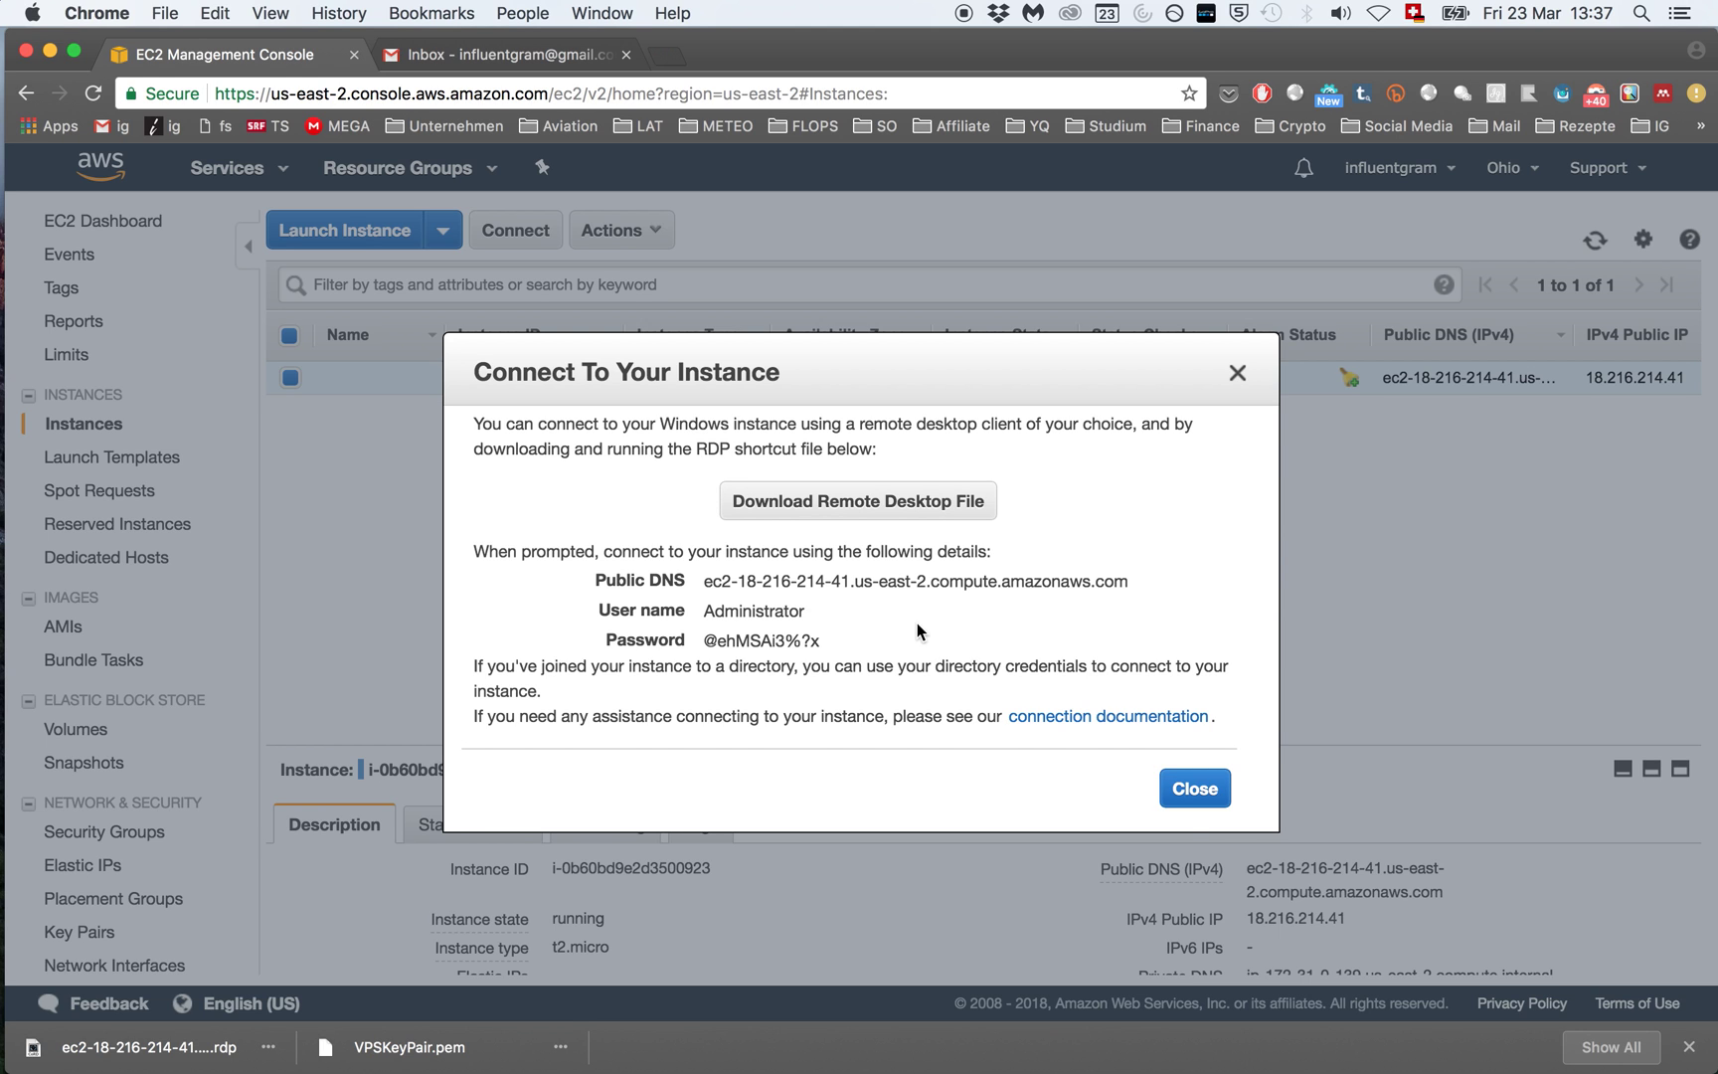
click(1207, 800)
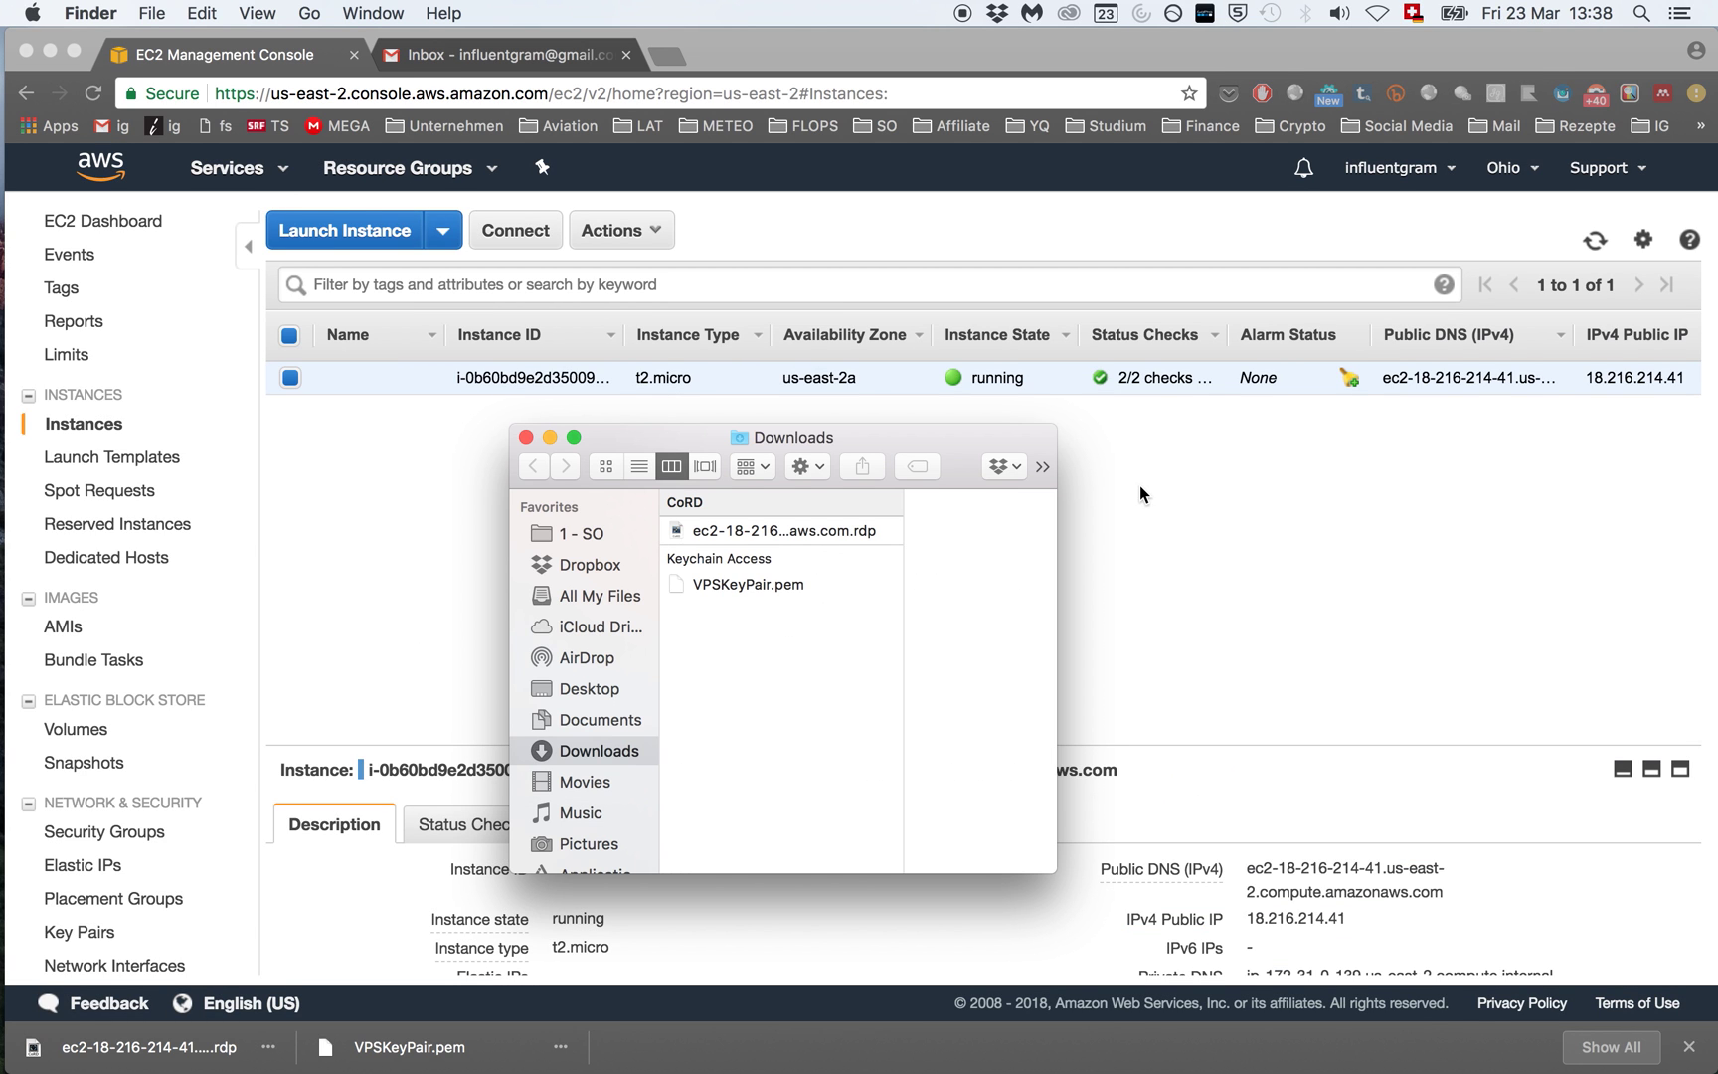
Step: Preview the .rdp and VPSKeyPair.pem files, then close the Finder Downloads window
click(802, 532)
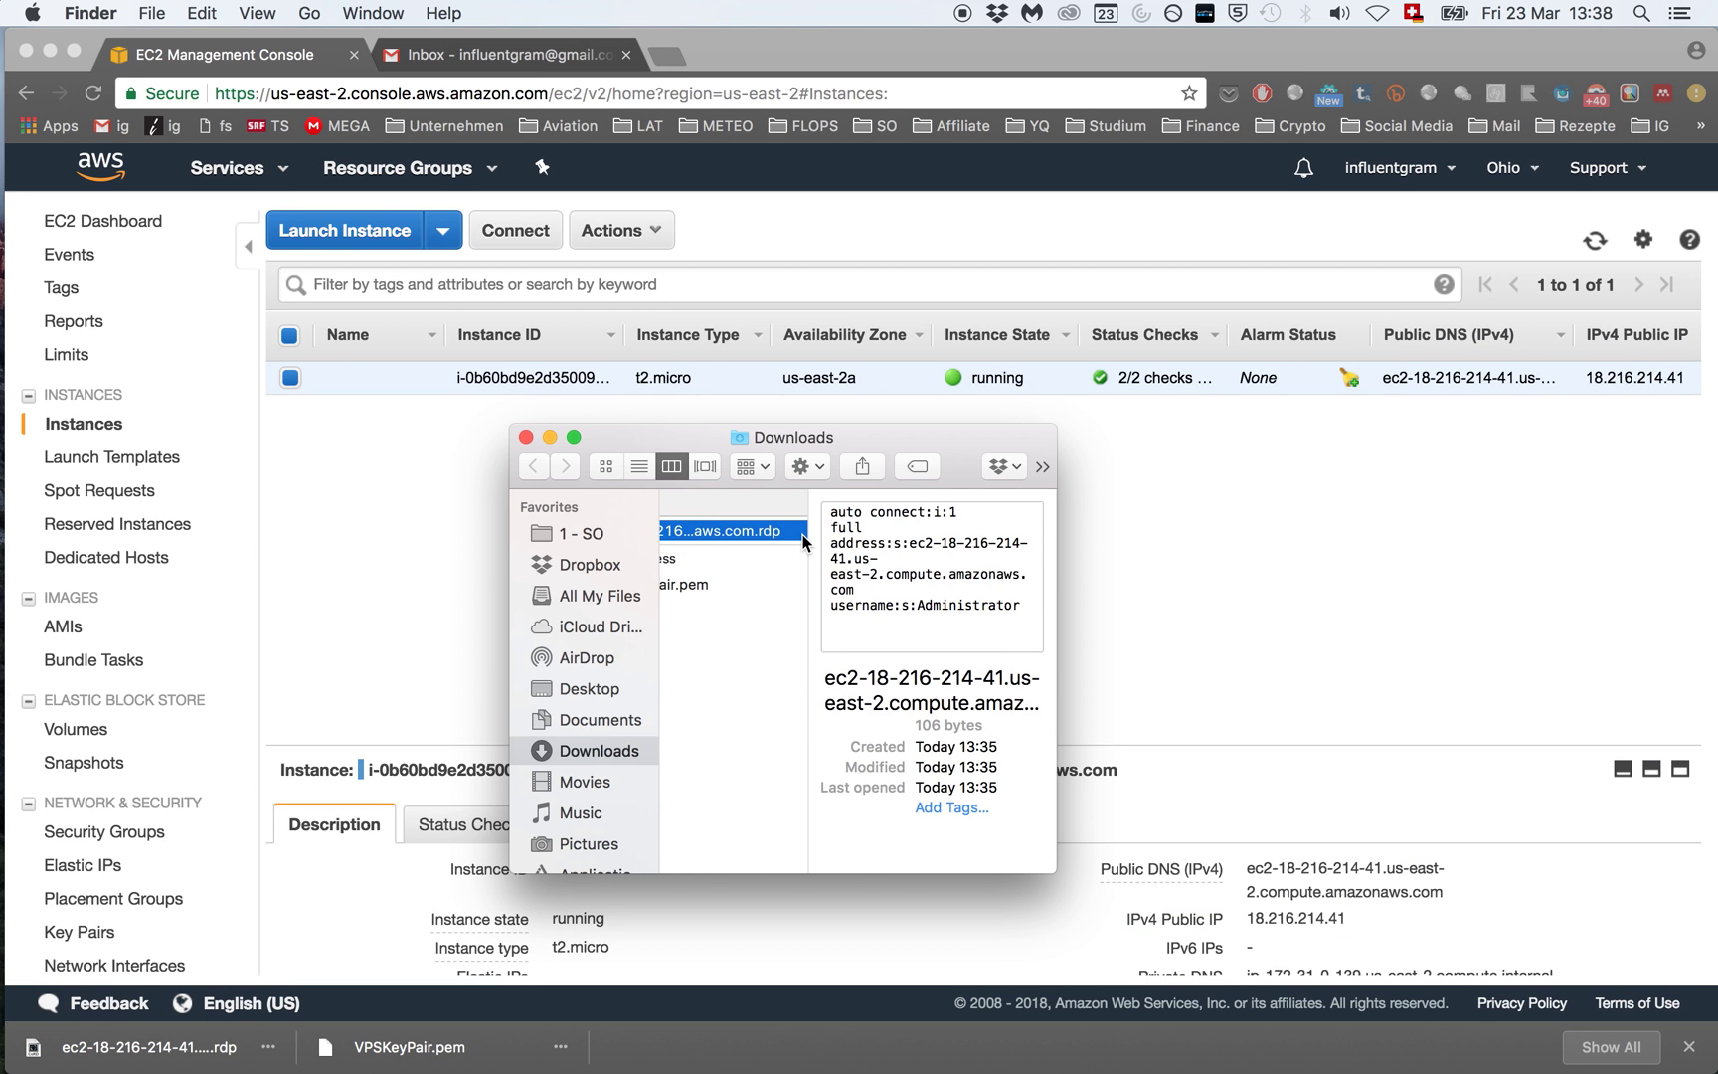
key(Down)
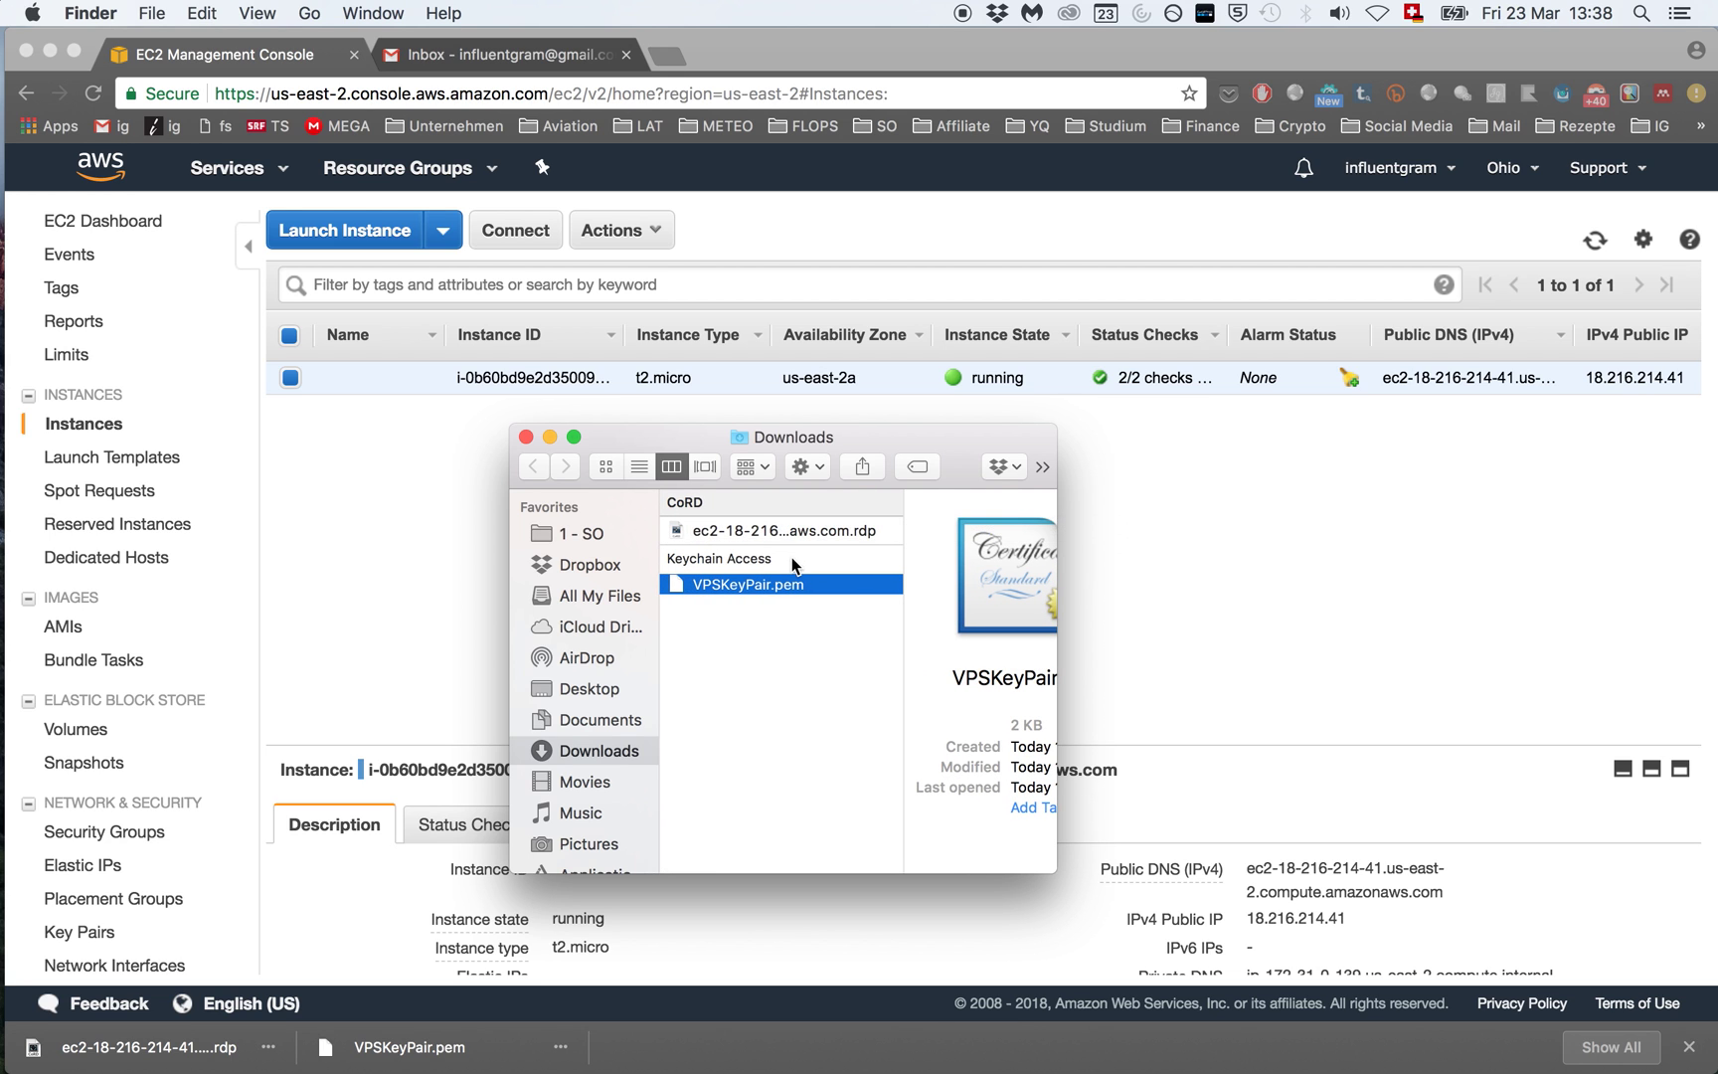
click(785, 530)
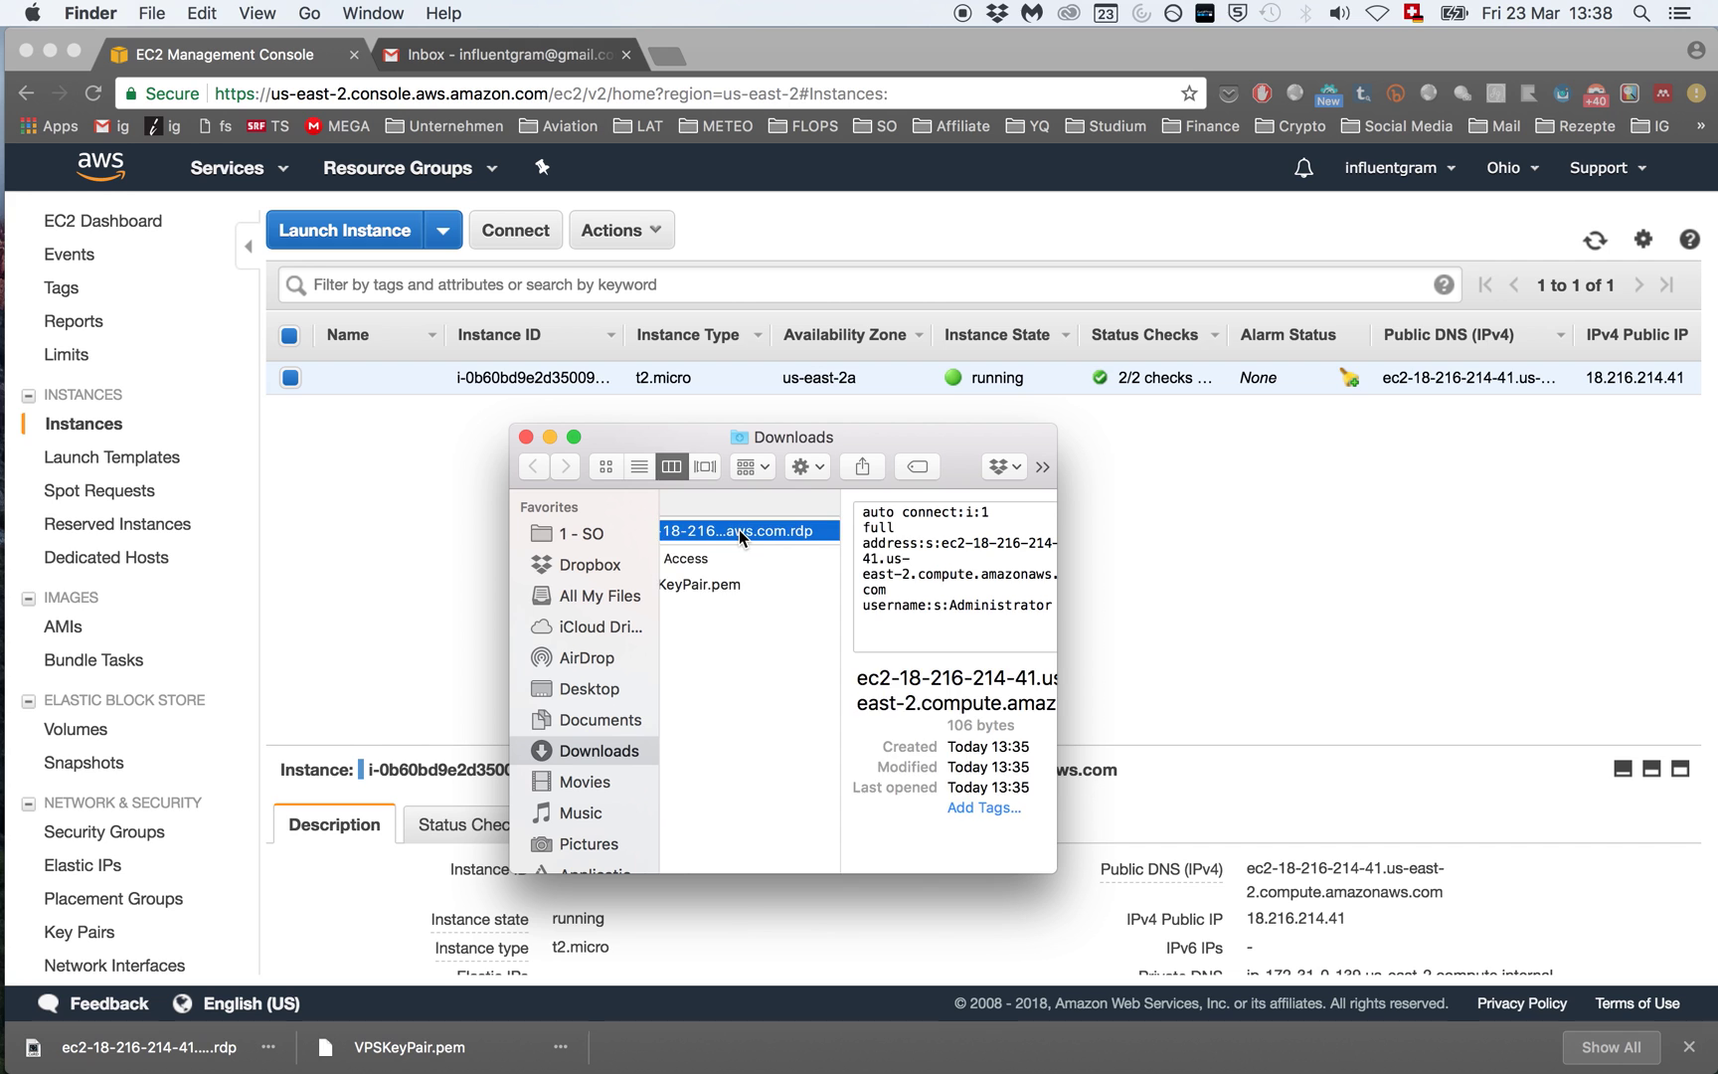
scroll(737, 528, left, 3)
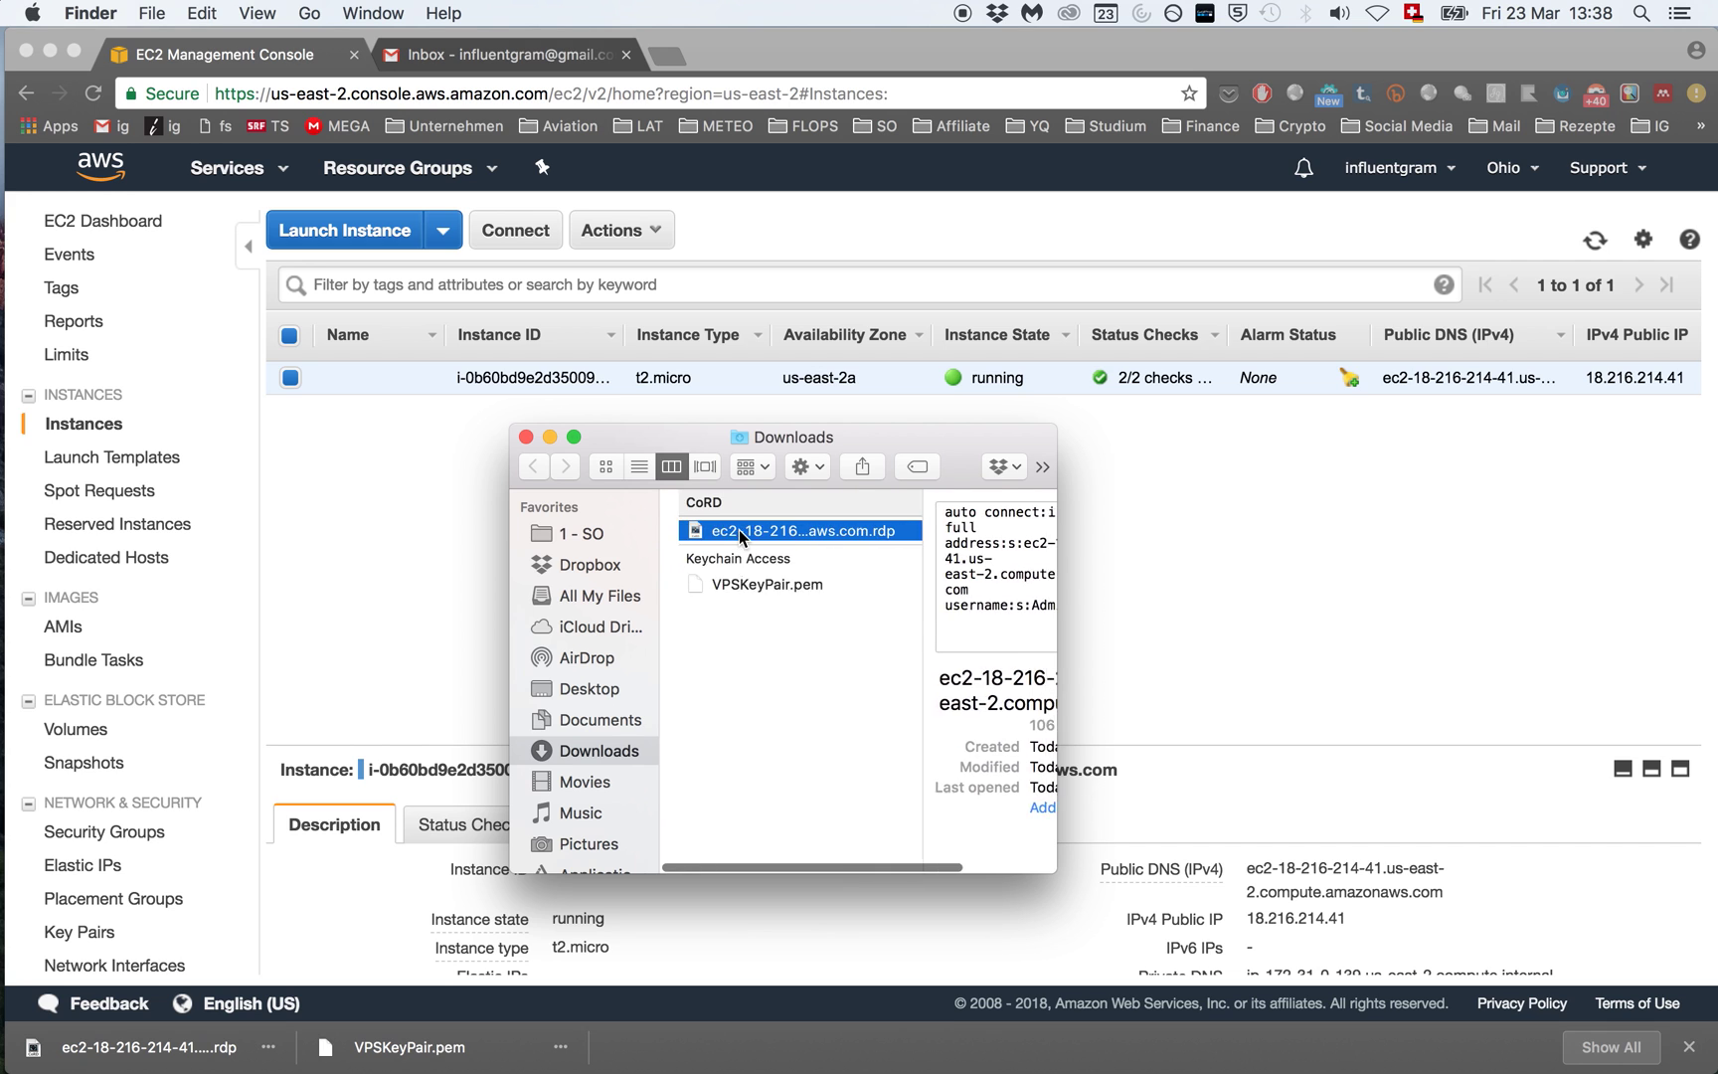
click(527, 437)
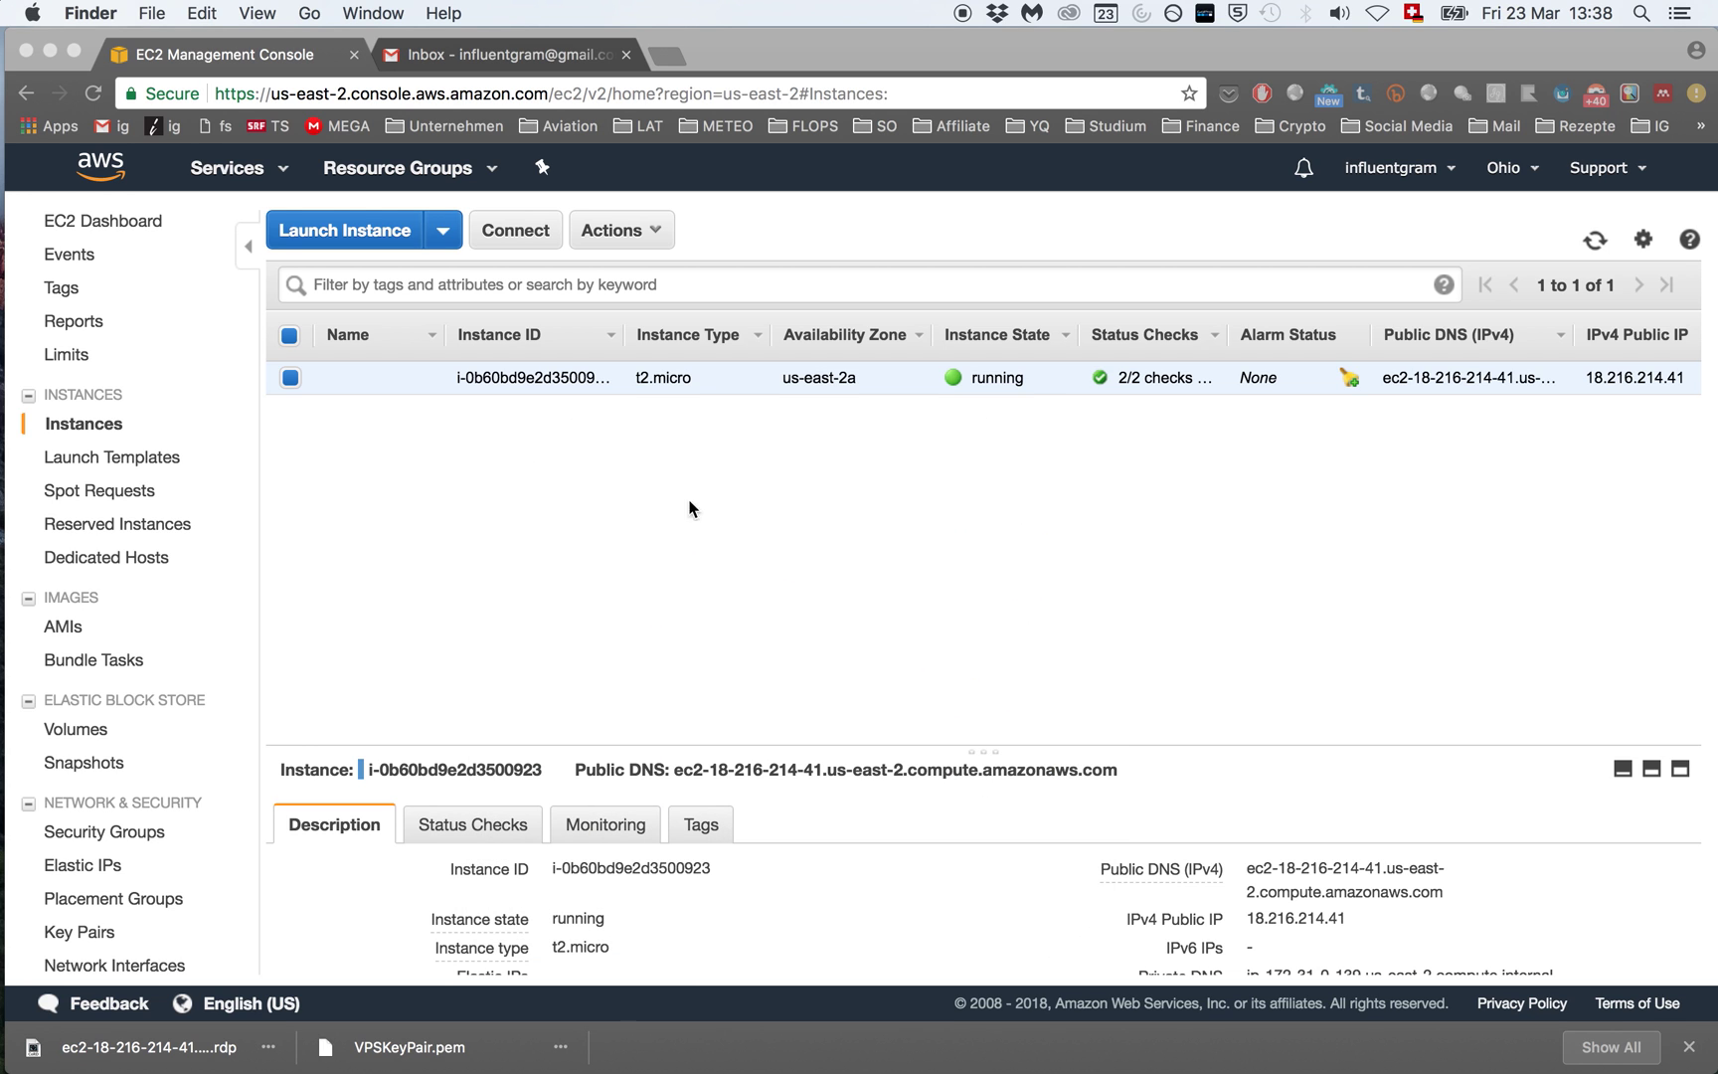
click(704, 509)
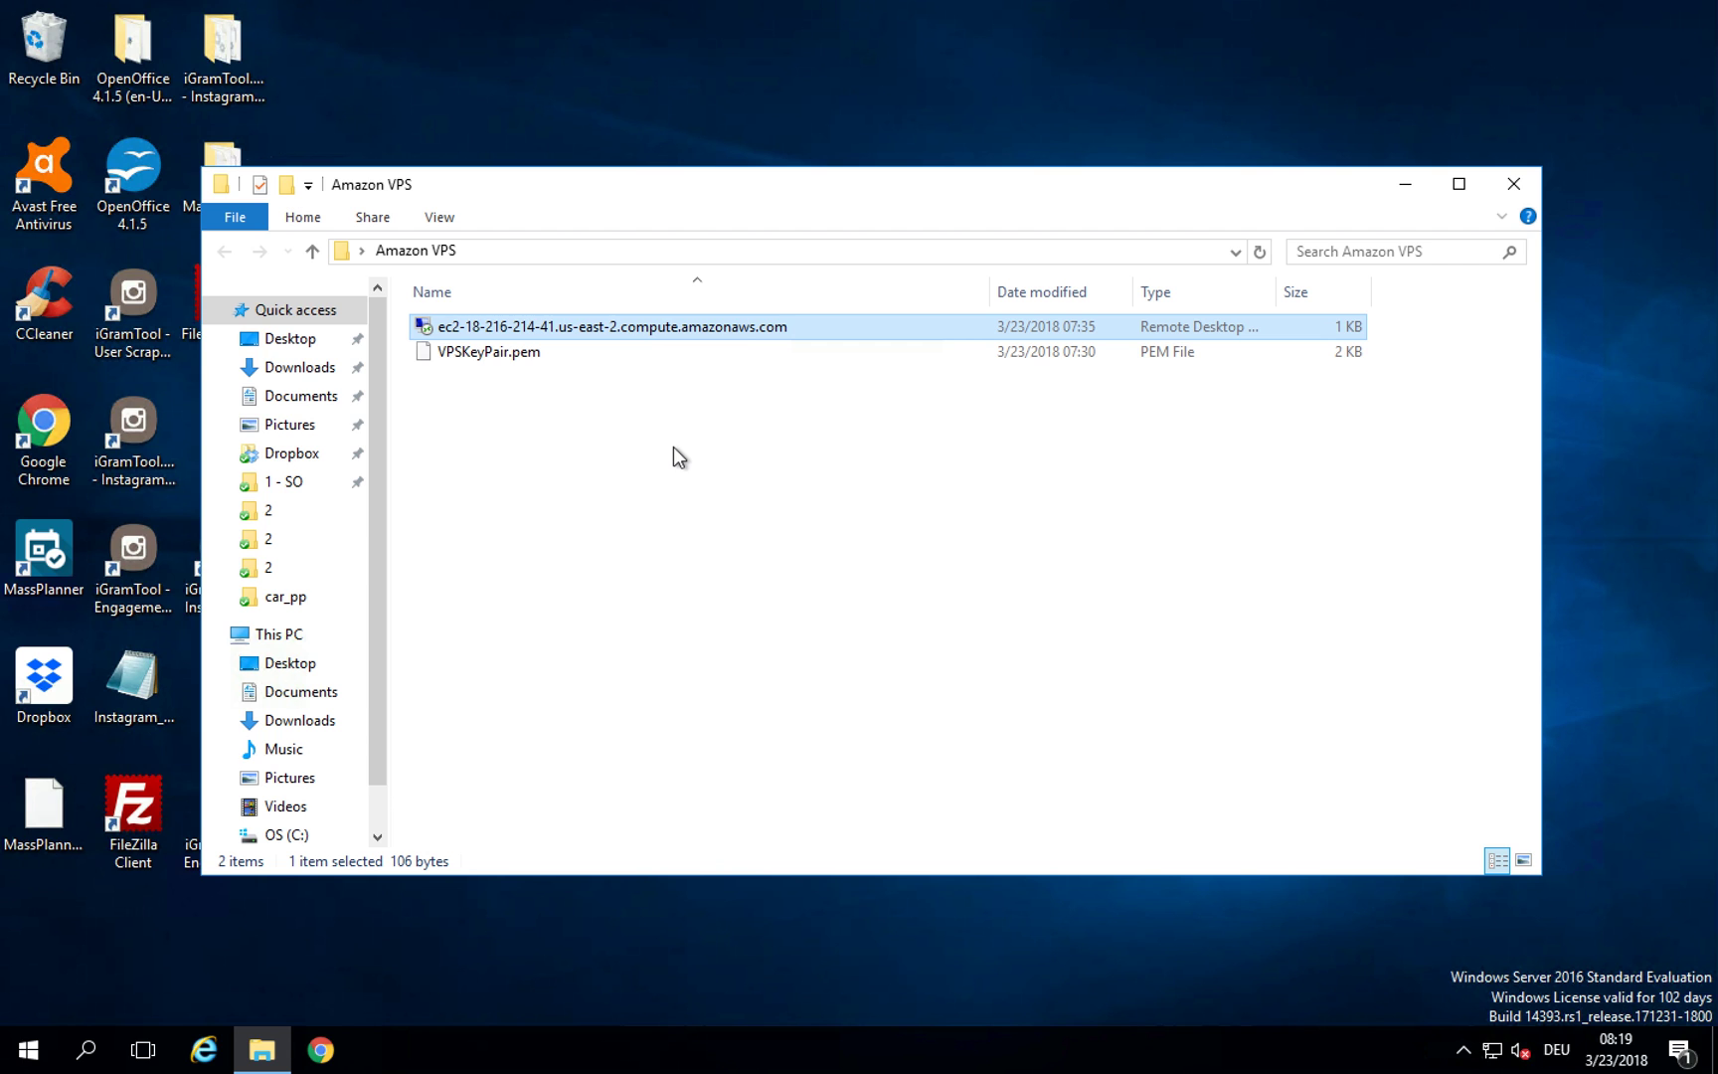
Step: Launch the saved .rdp connection file, turning off the publisher warning
double_click(755, 327)
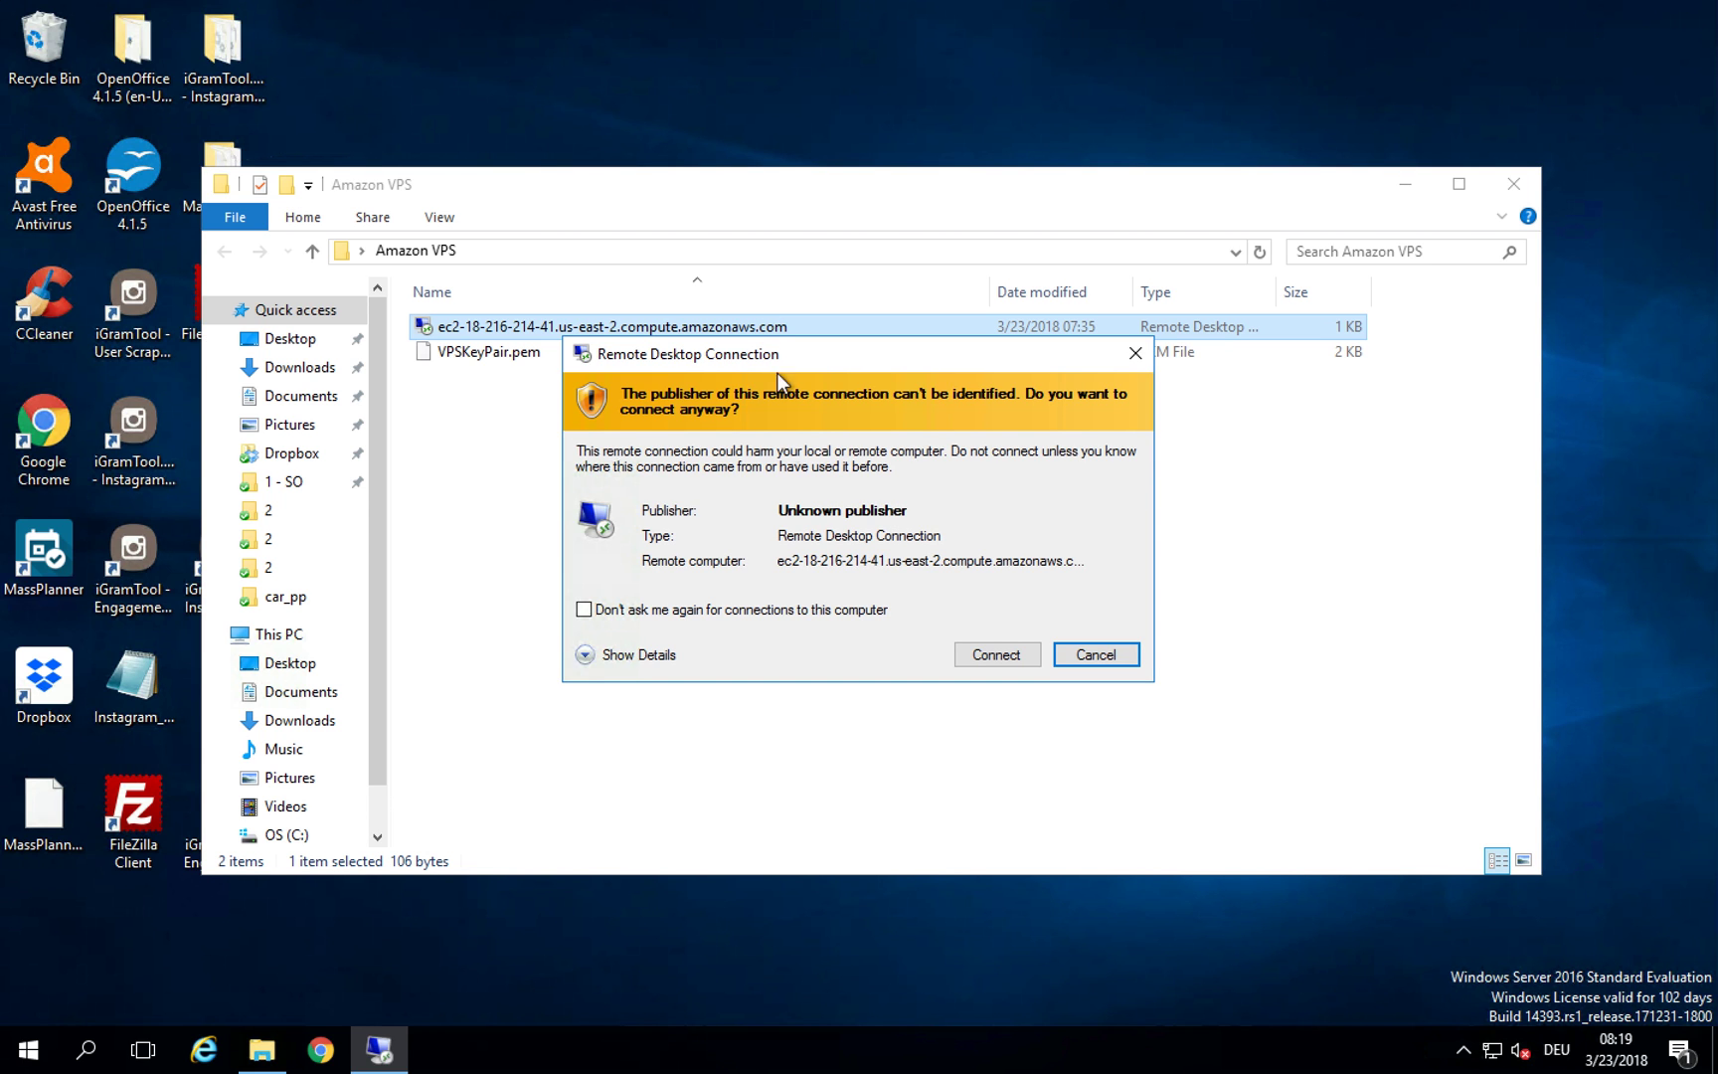
click(585, 610)
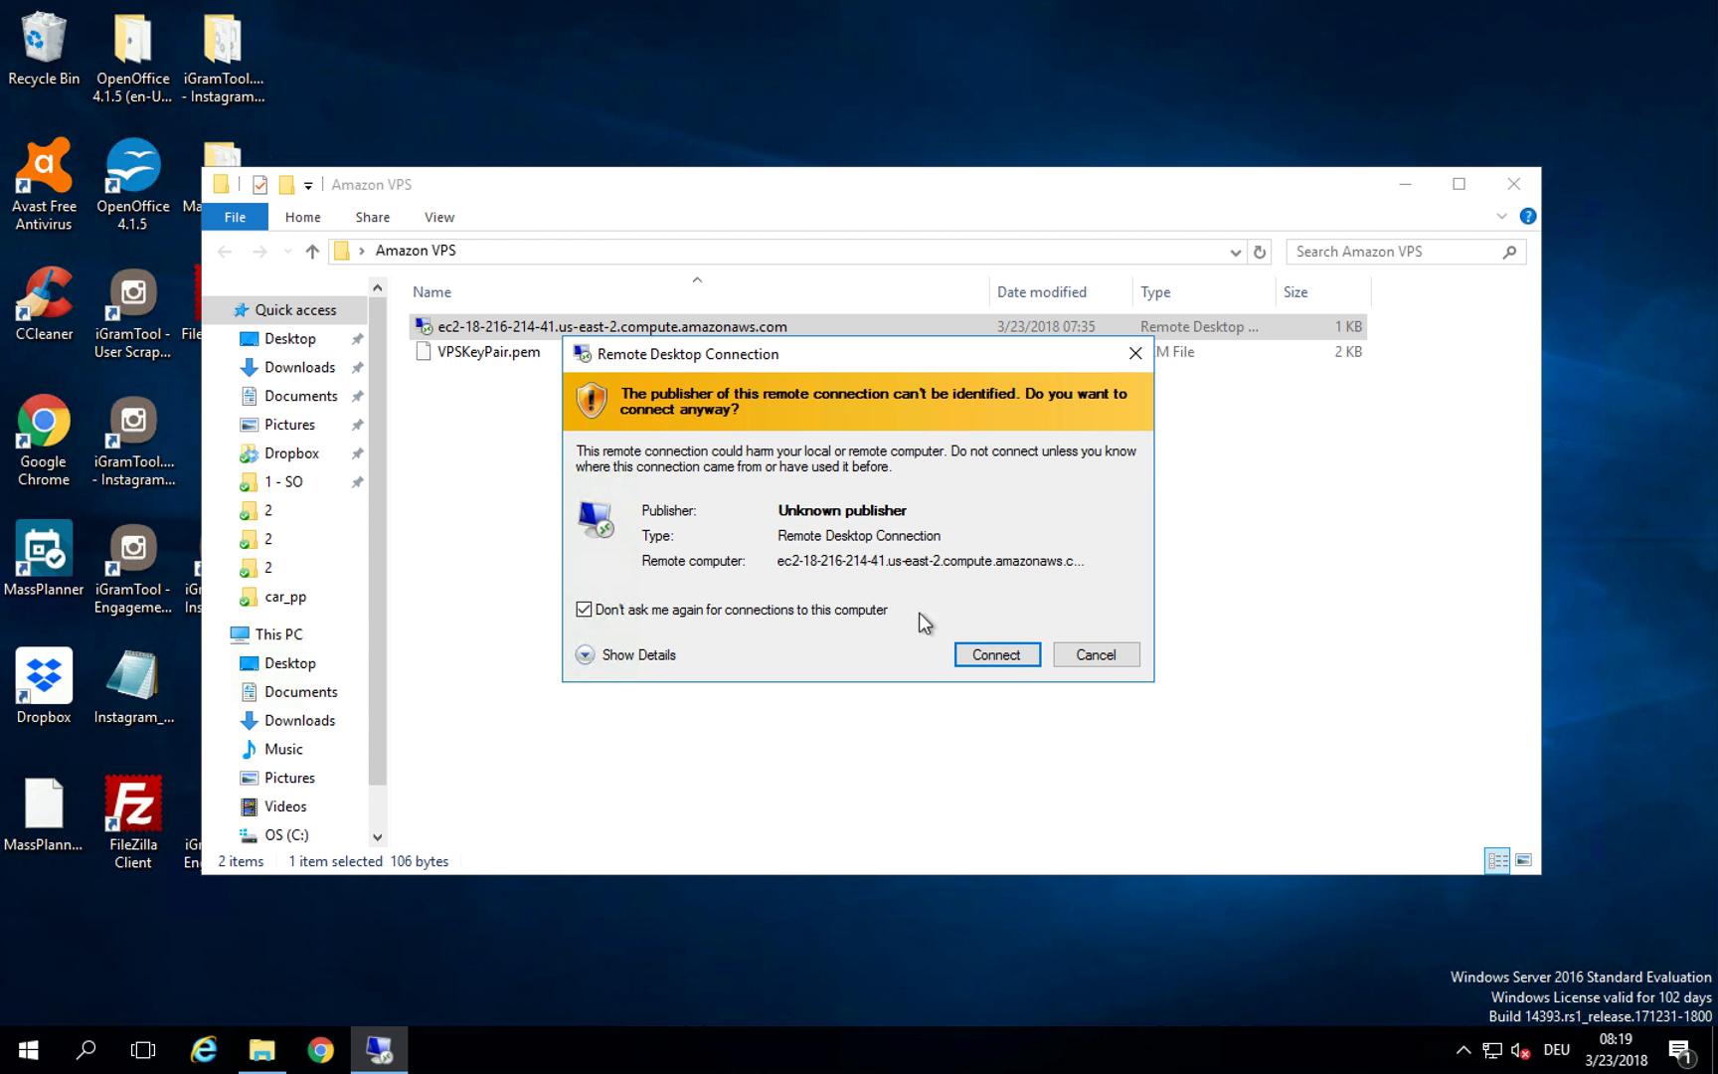
click(998, 653)
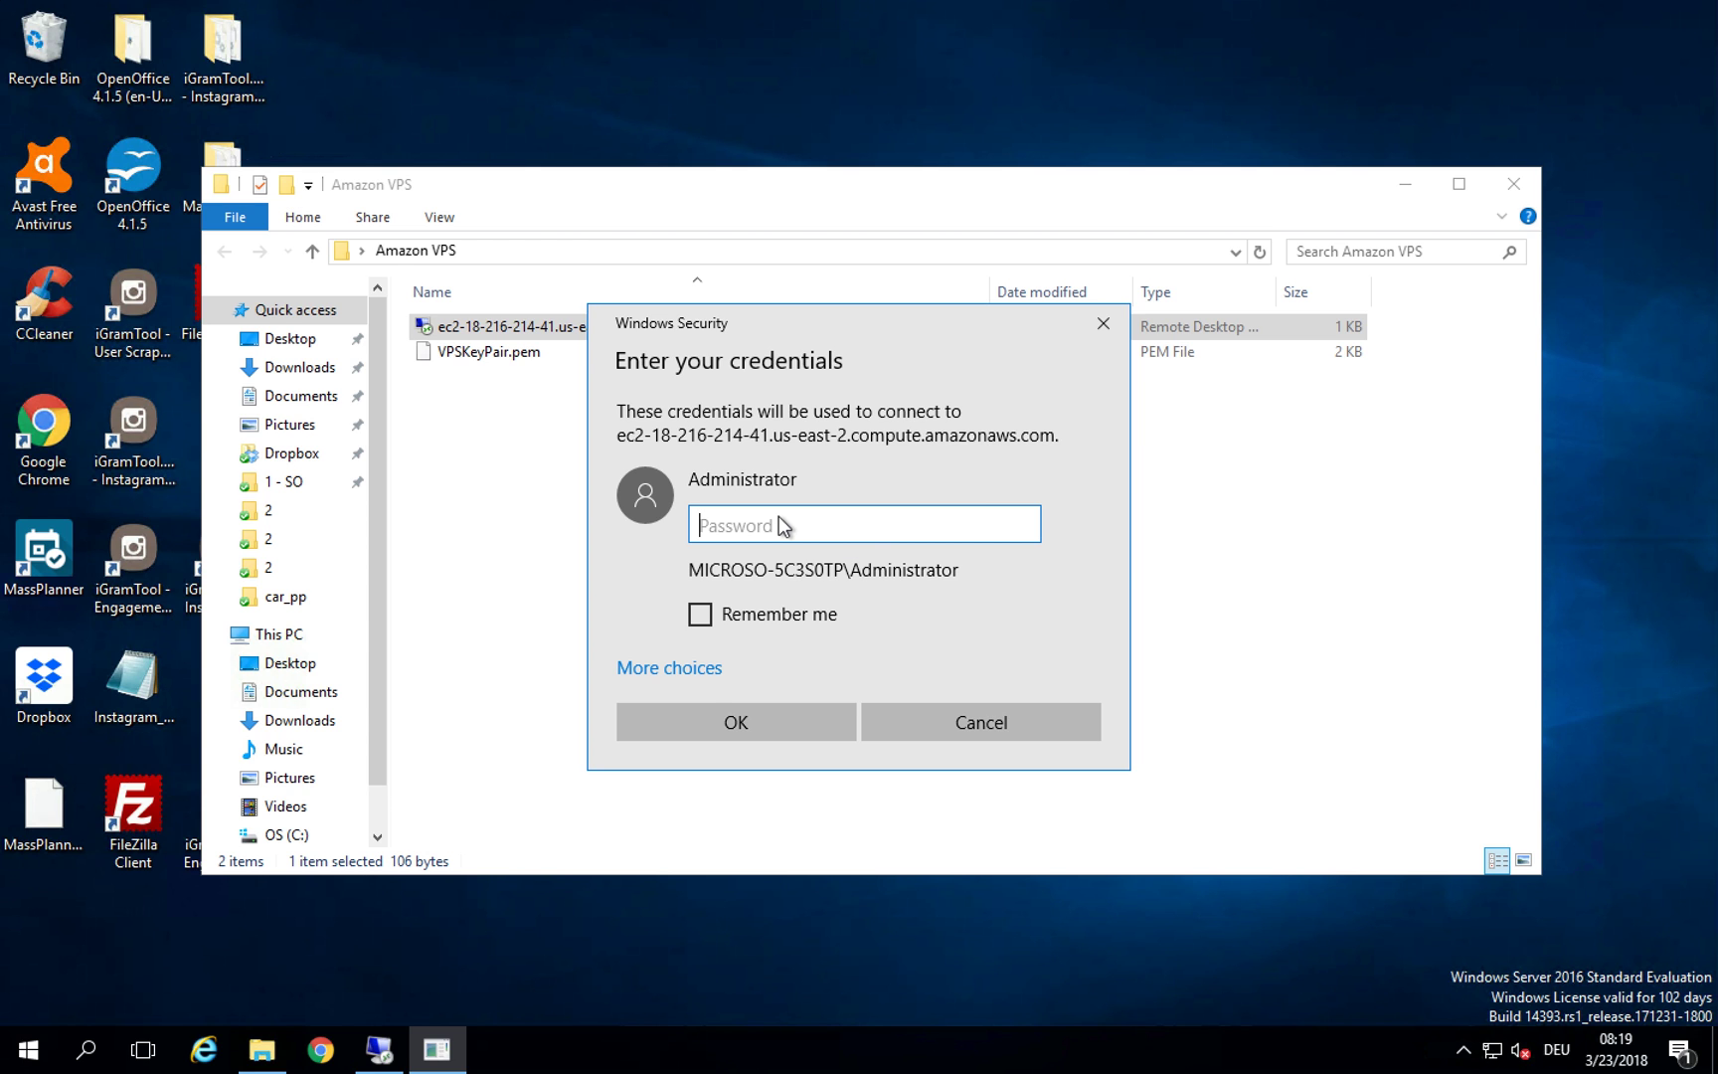
Step: Paste the Administrator password, remember the credentials, and accept the unverified certificate
key(ctrl+v)
key(ctrl+a)
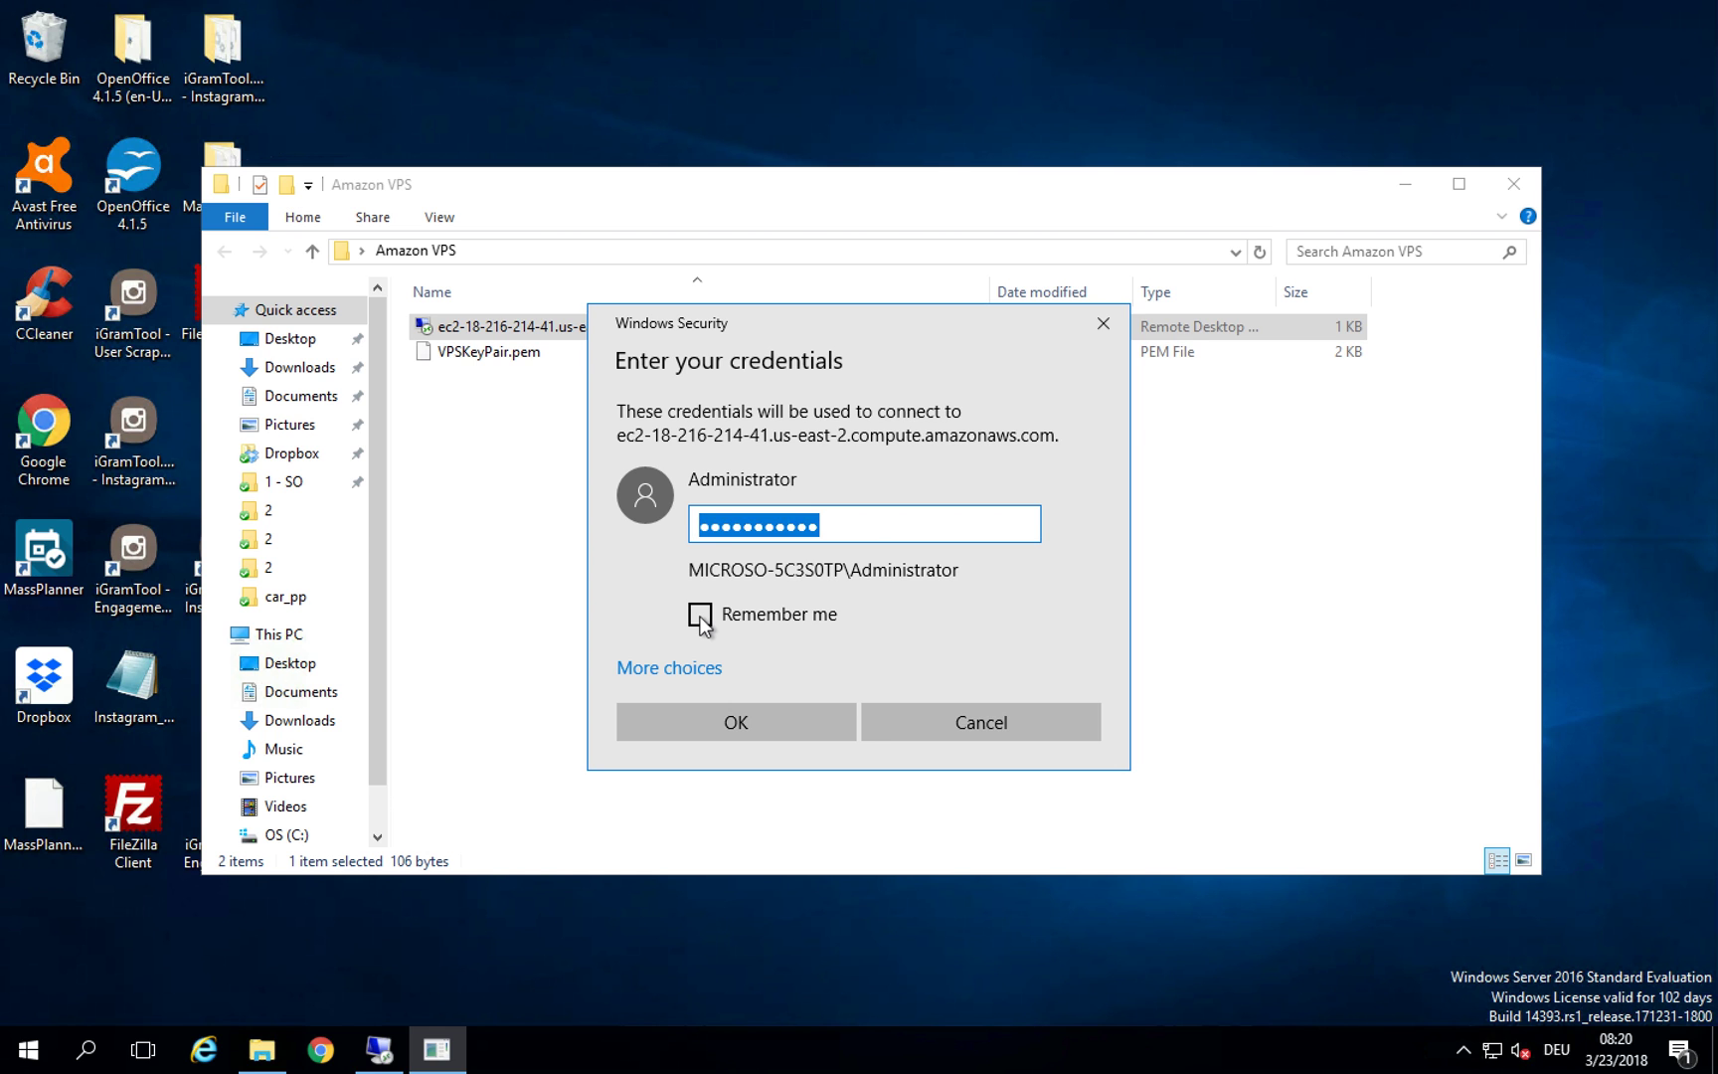
click(701, 618)
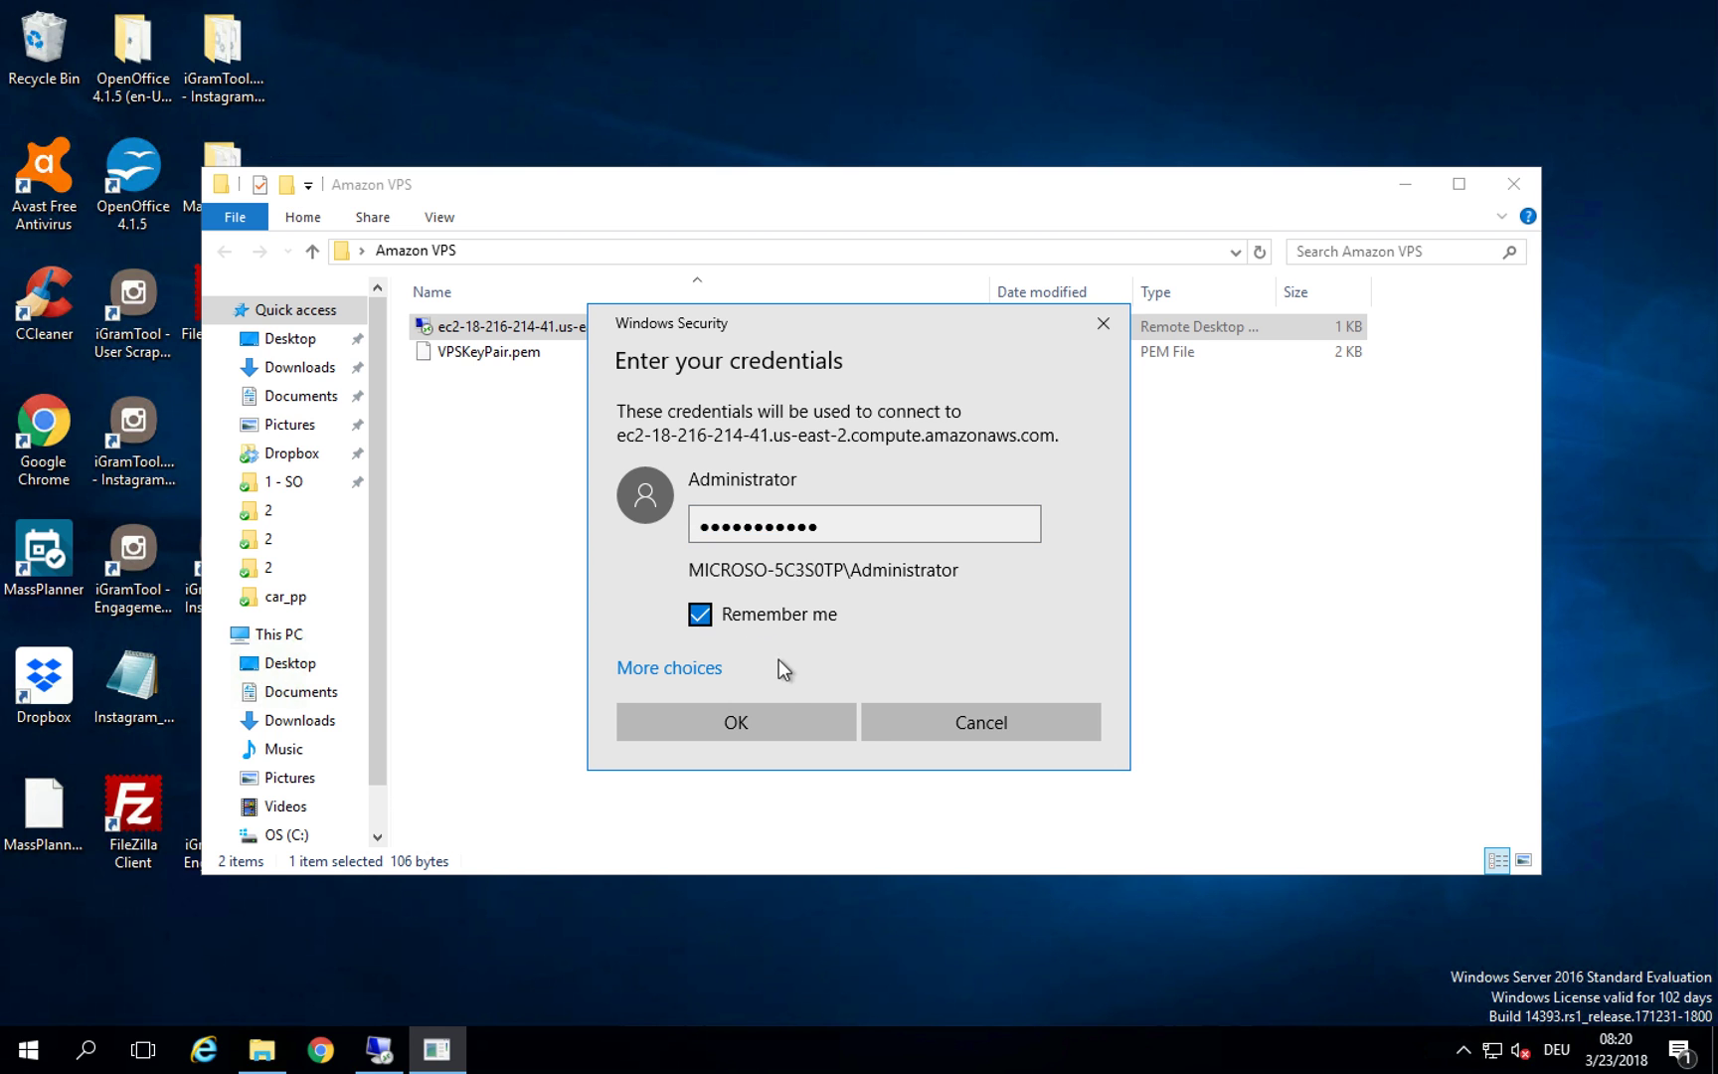
click(736, 722)
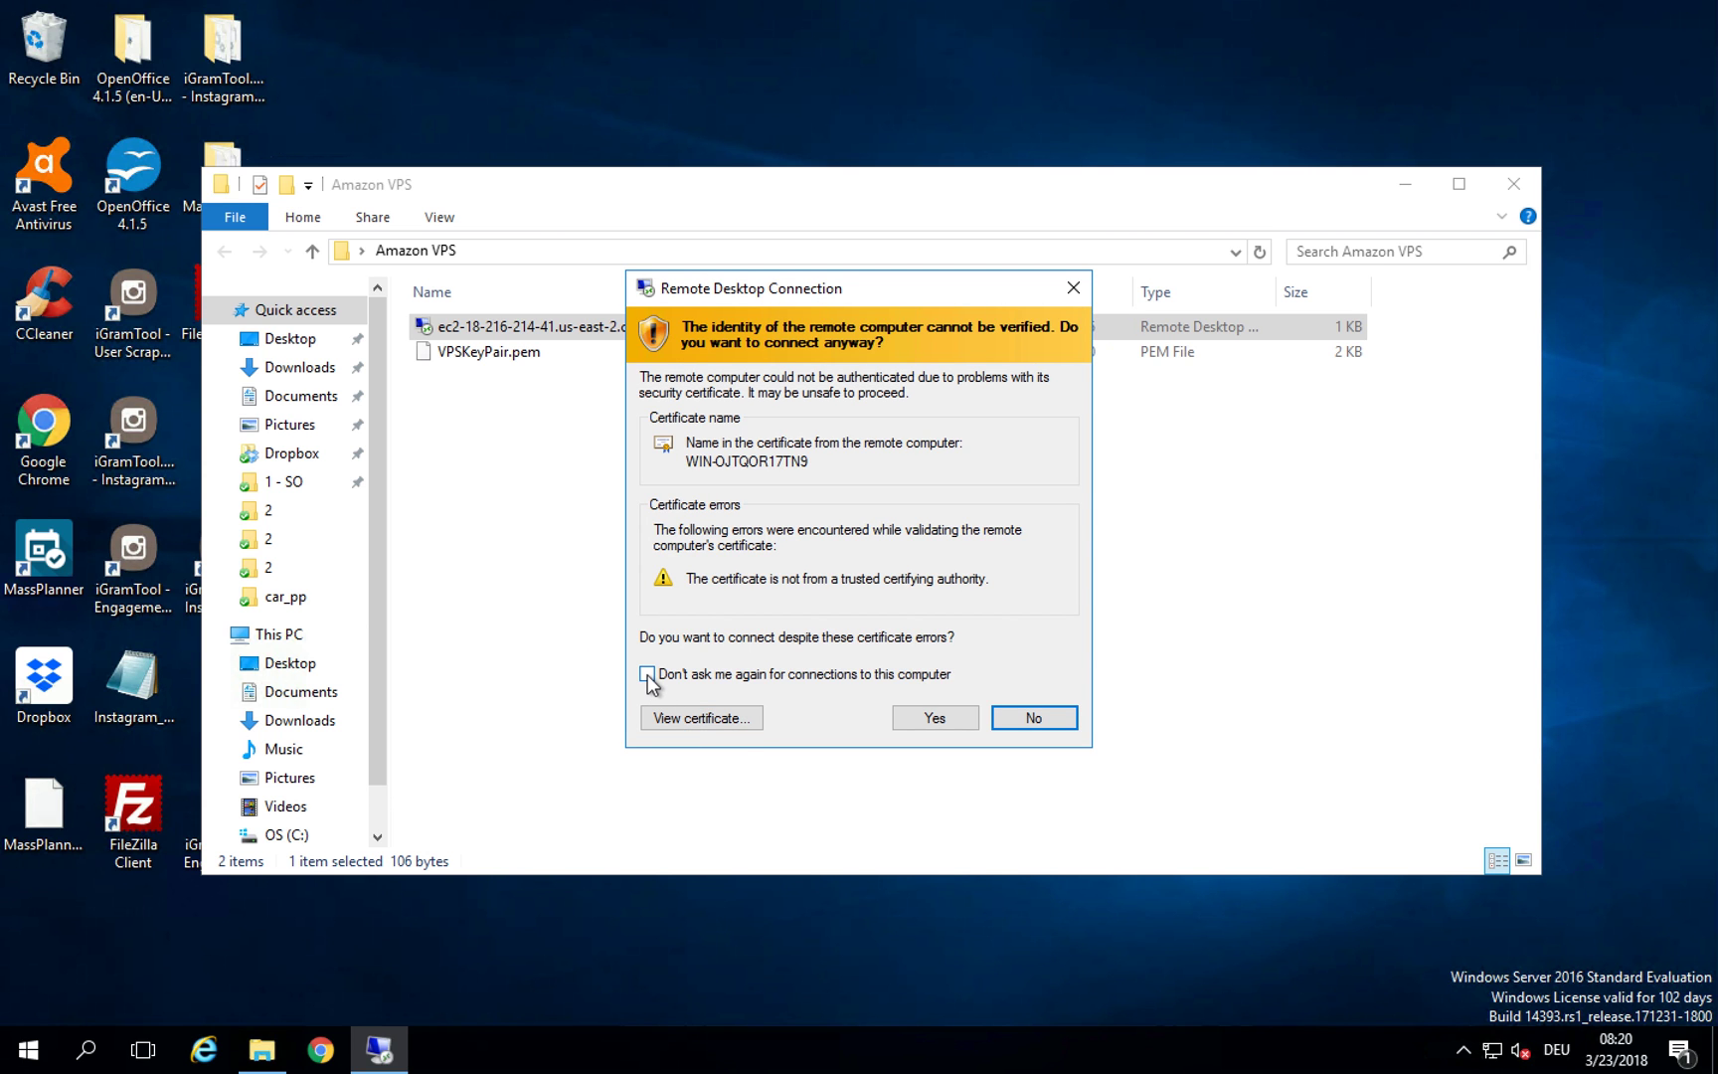
click(944, 716)
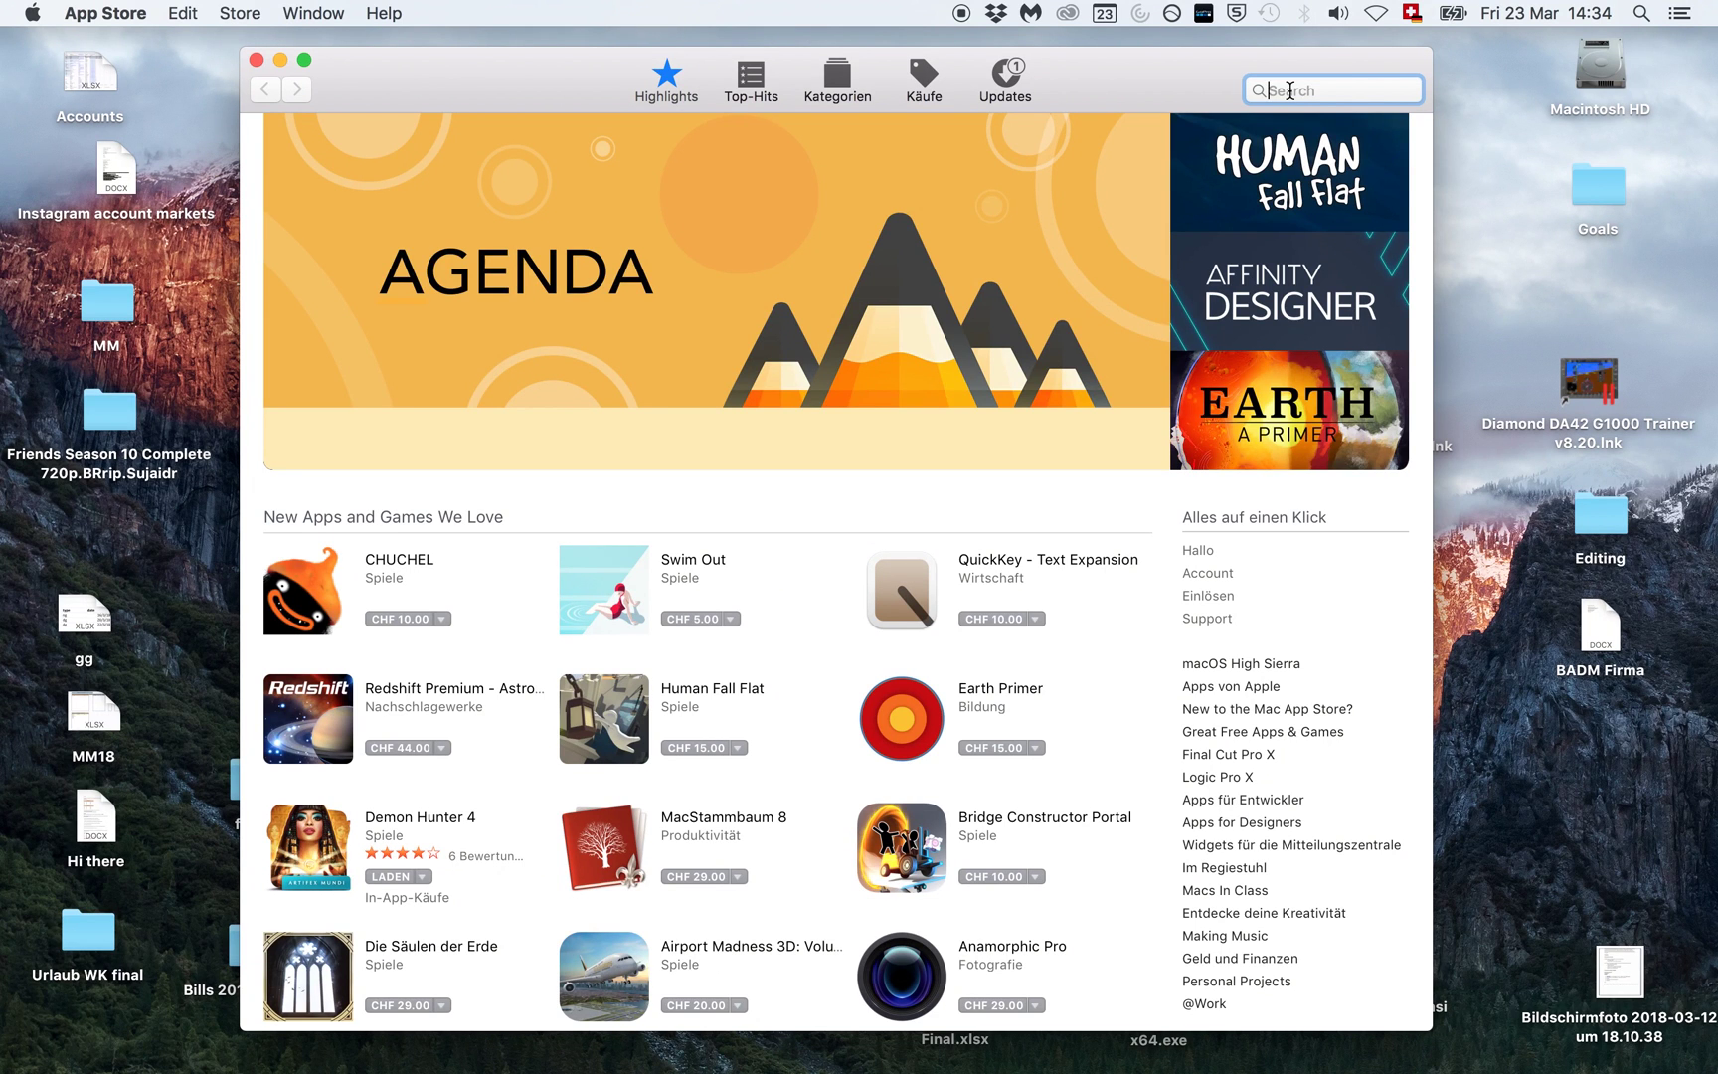
Step: Search the Mac App Store for 'remote desktop'
text(remote desktop)
key(Return)
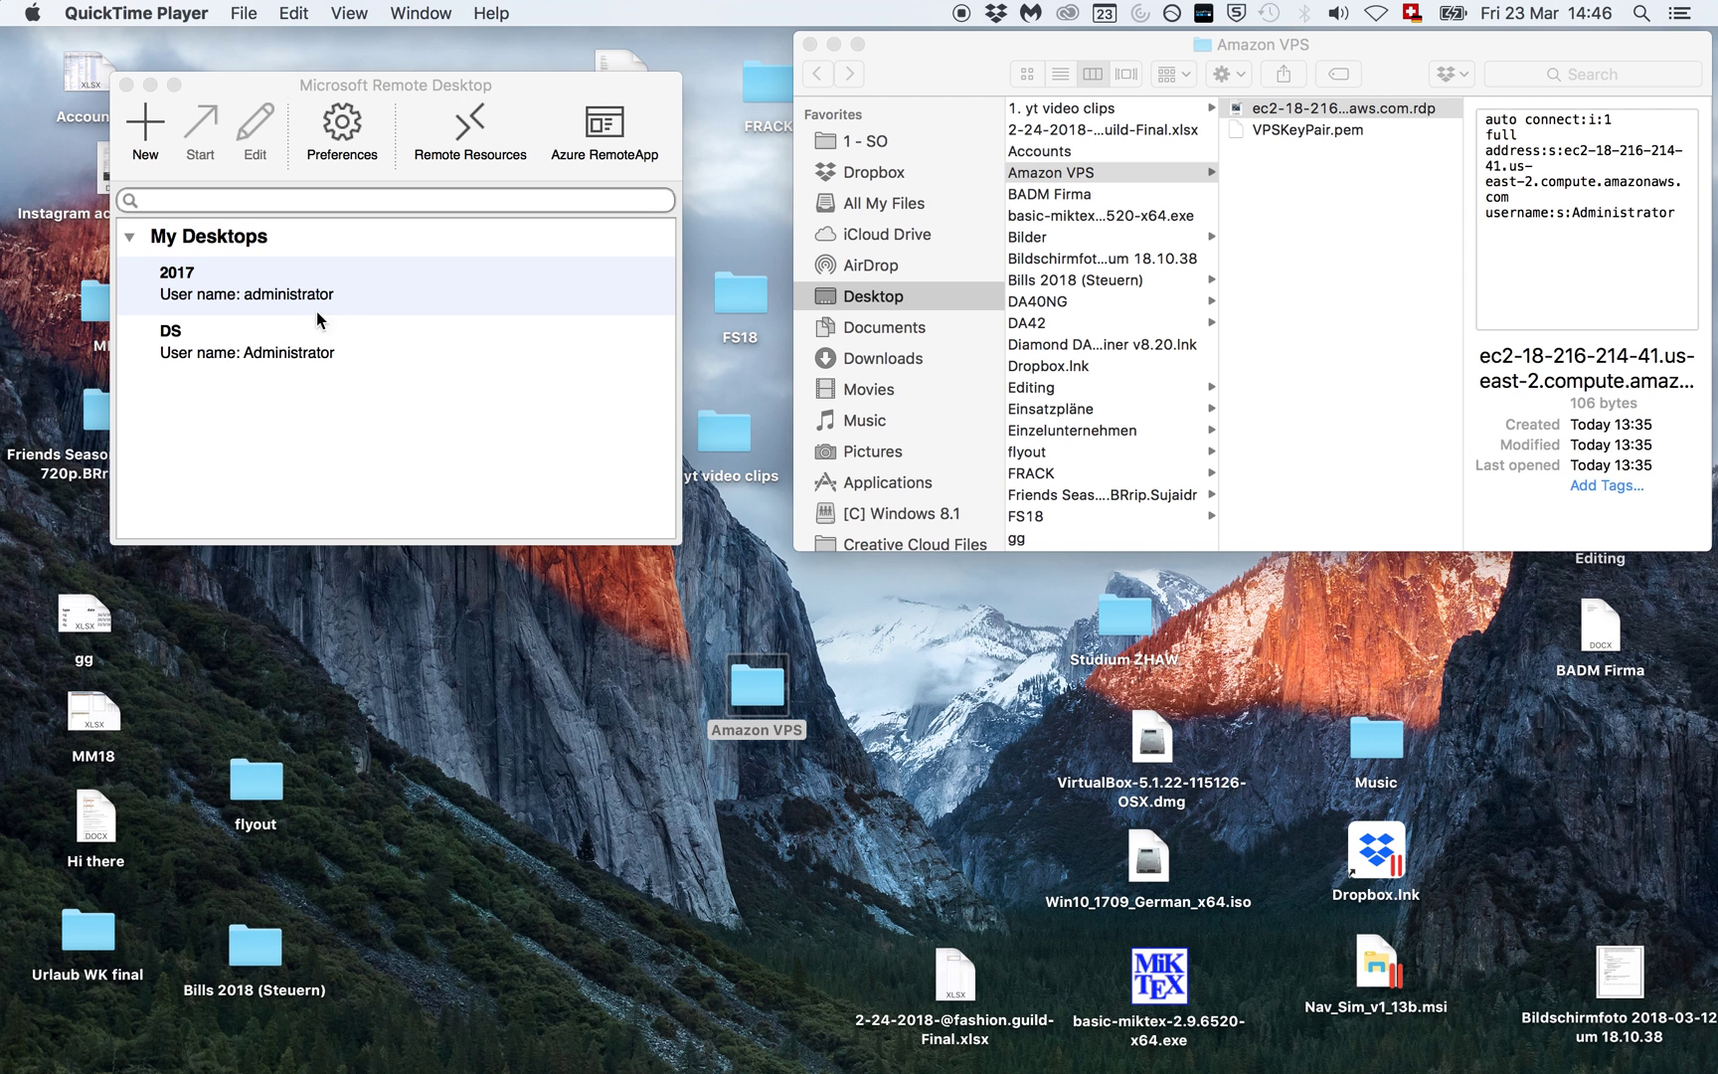
Step: Import the downloaded EC2 .rdp file into Microsoft Remote Desktop and launch that ec2 desktop
click(311, 356)
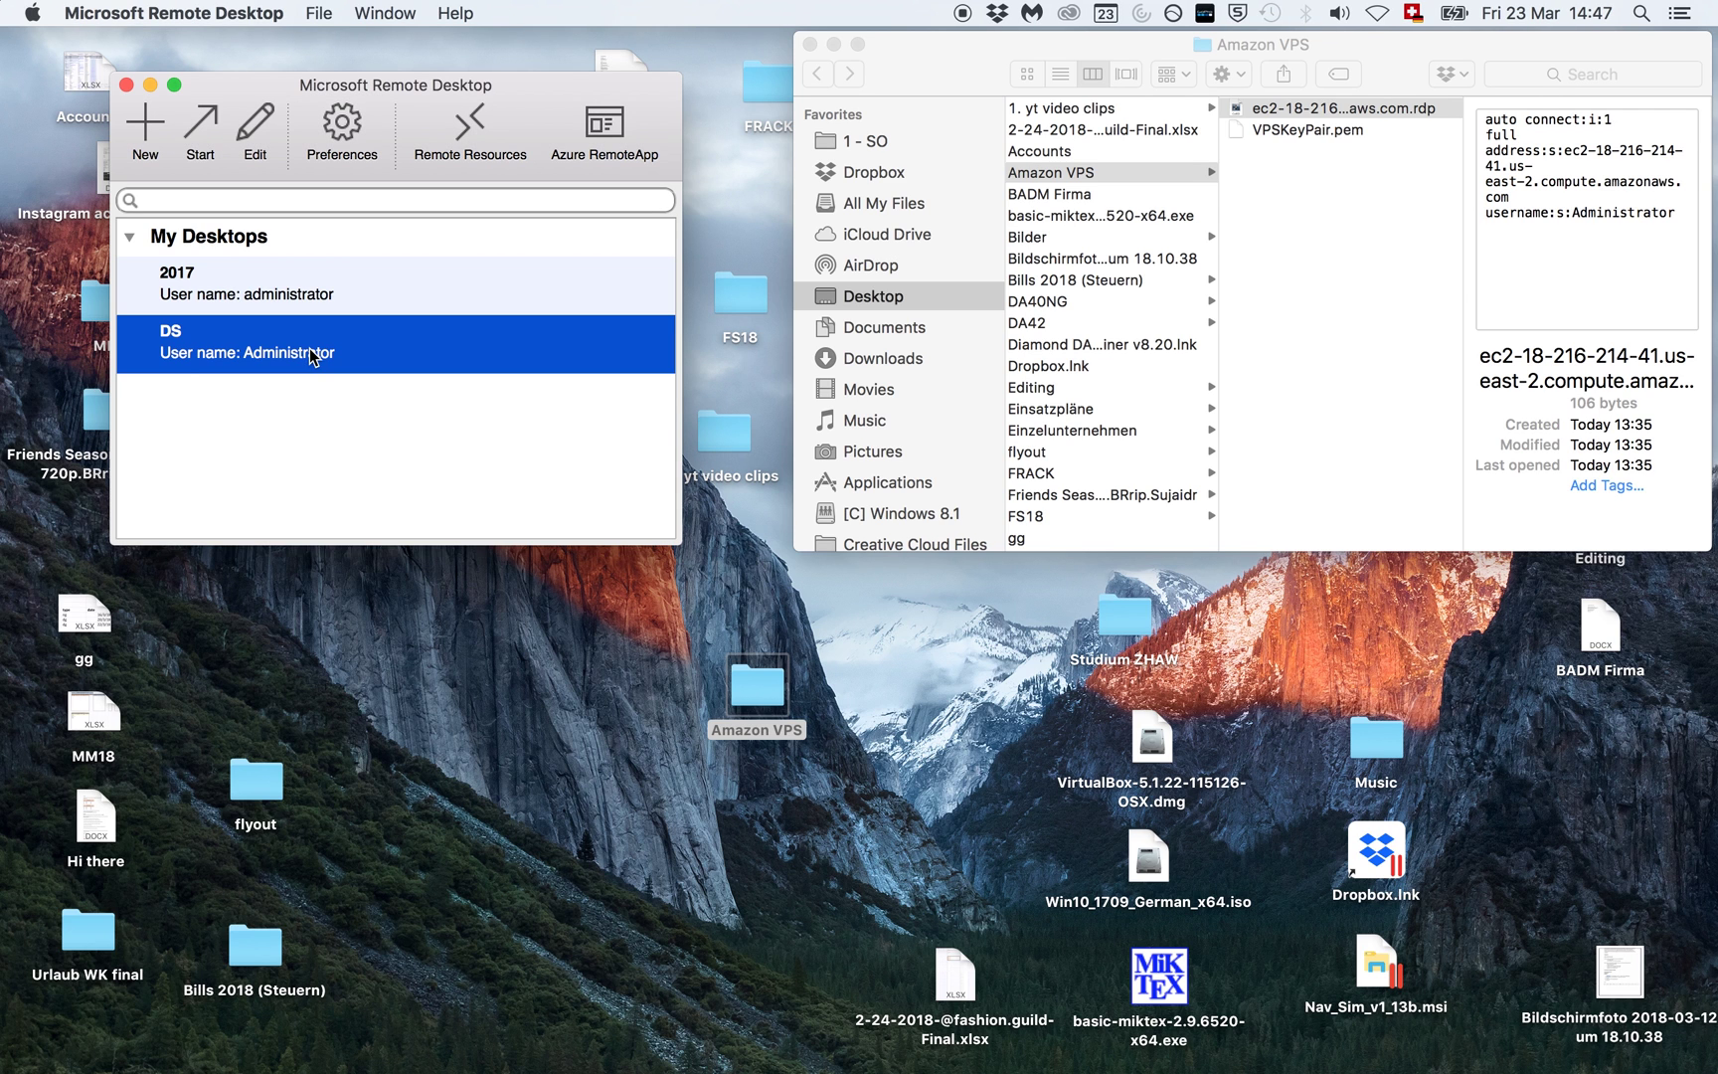
click(310, 393)
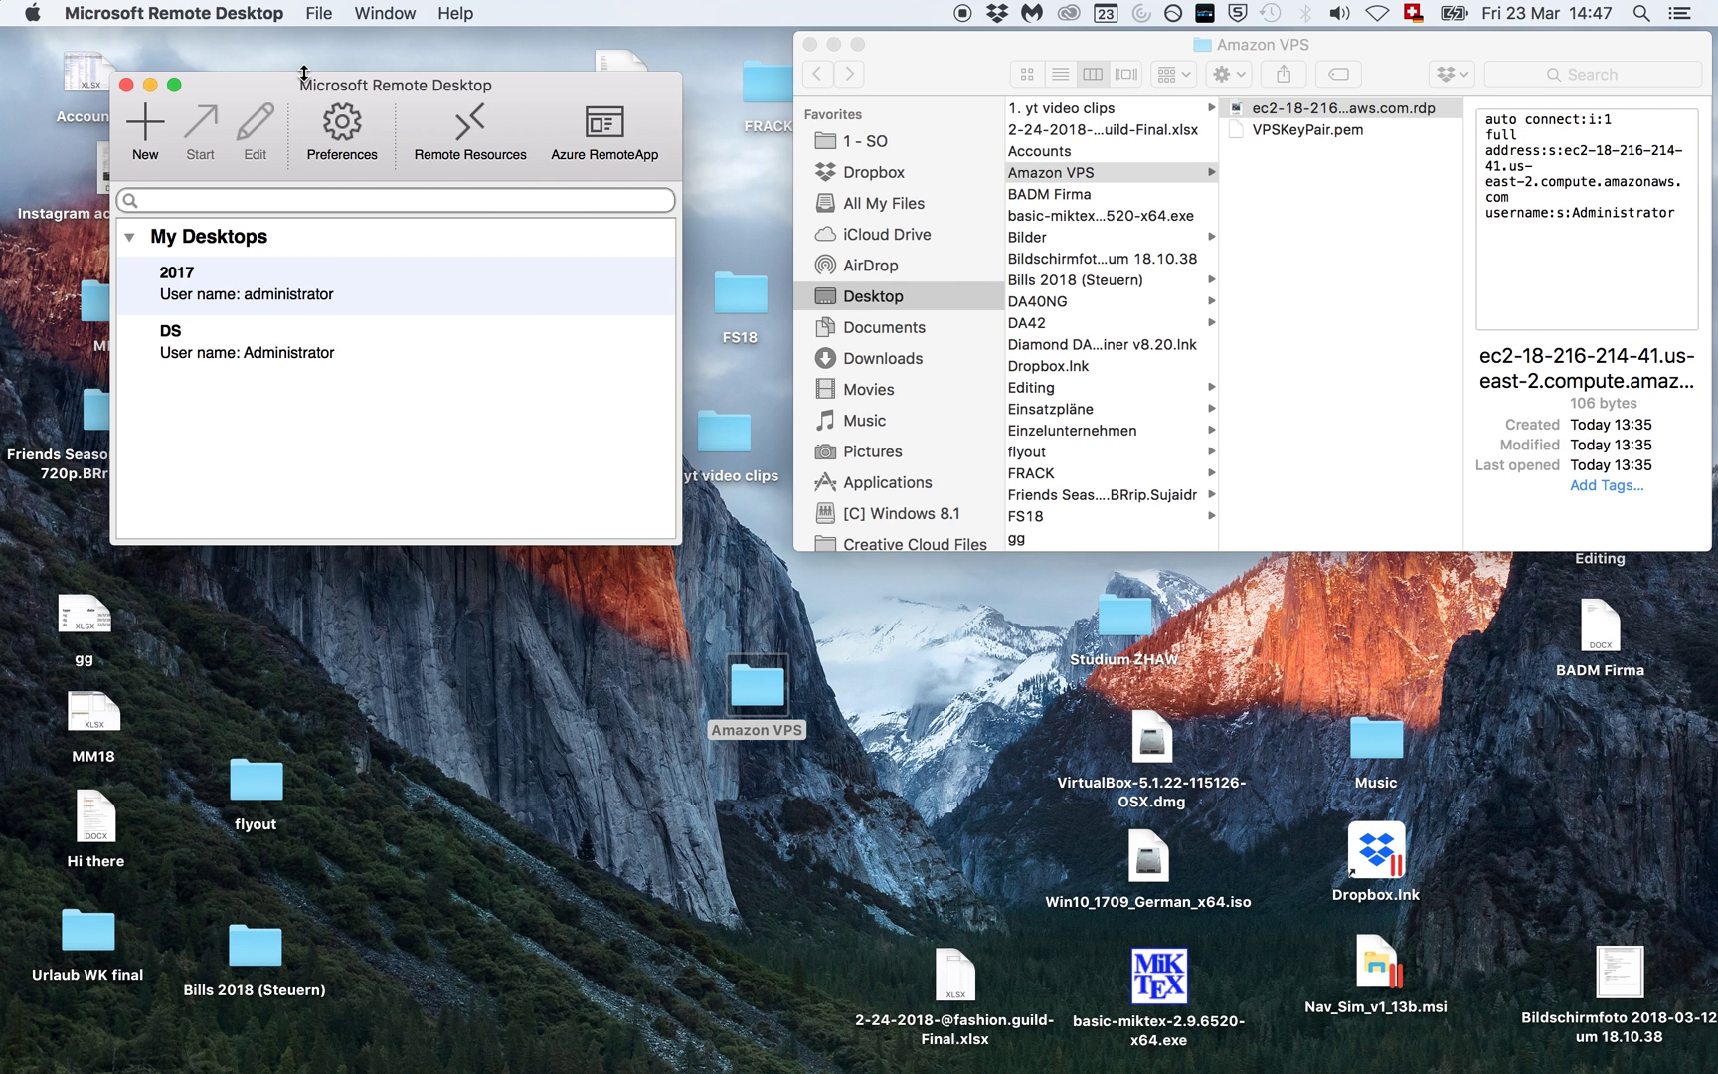
click(319, 14)
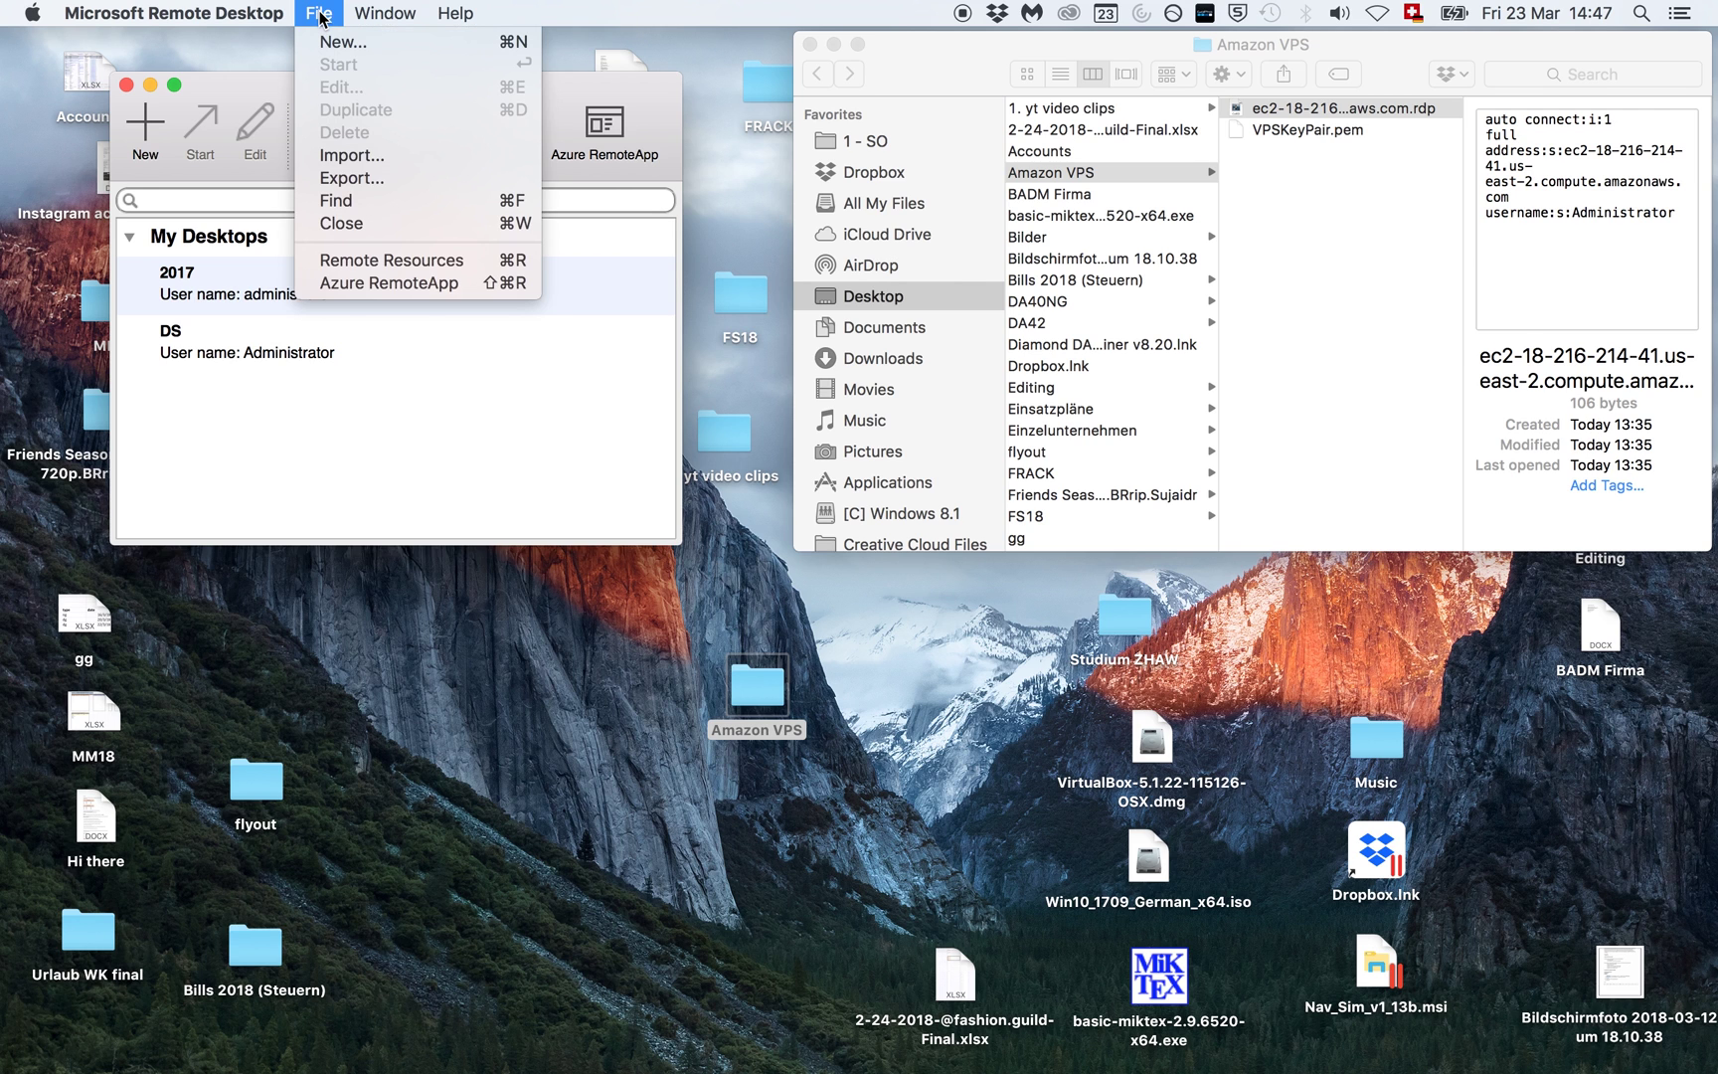
click(354, 156)
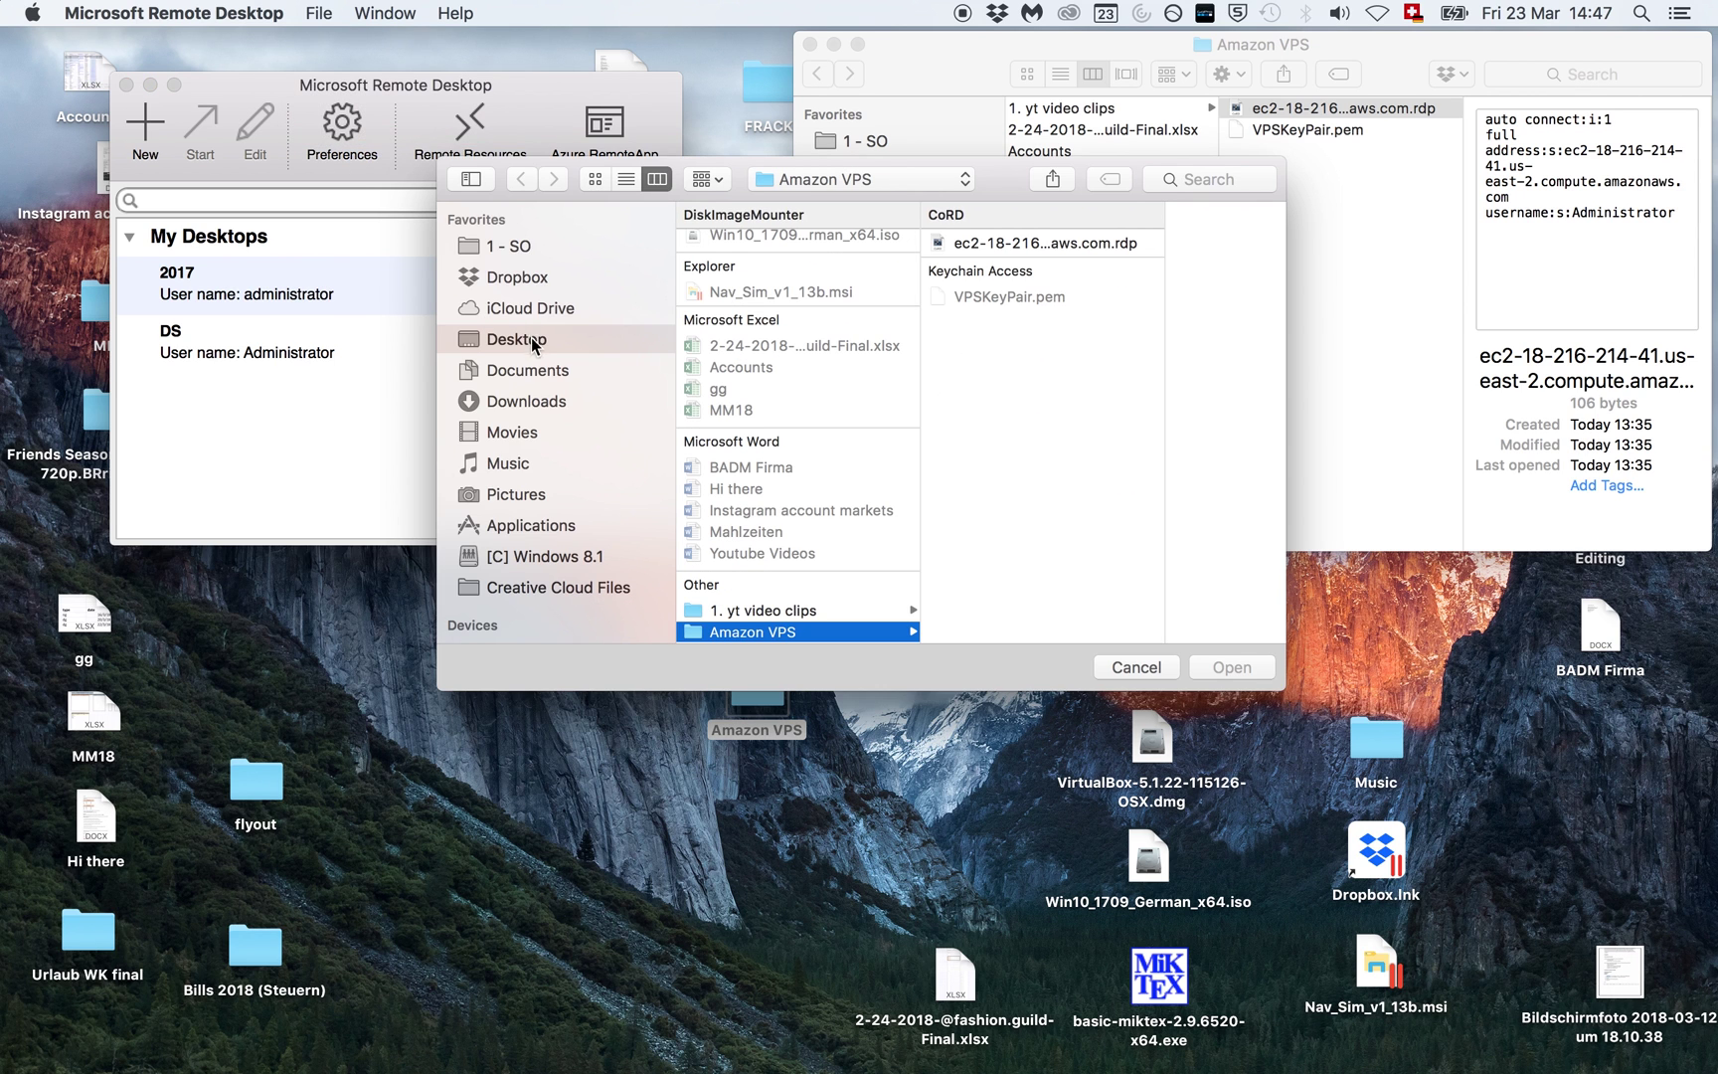
scroll(794, 480, down, 3)
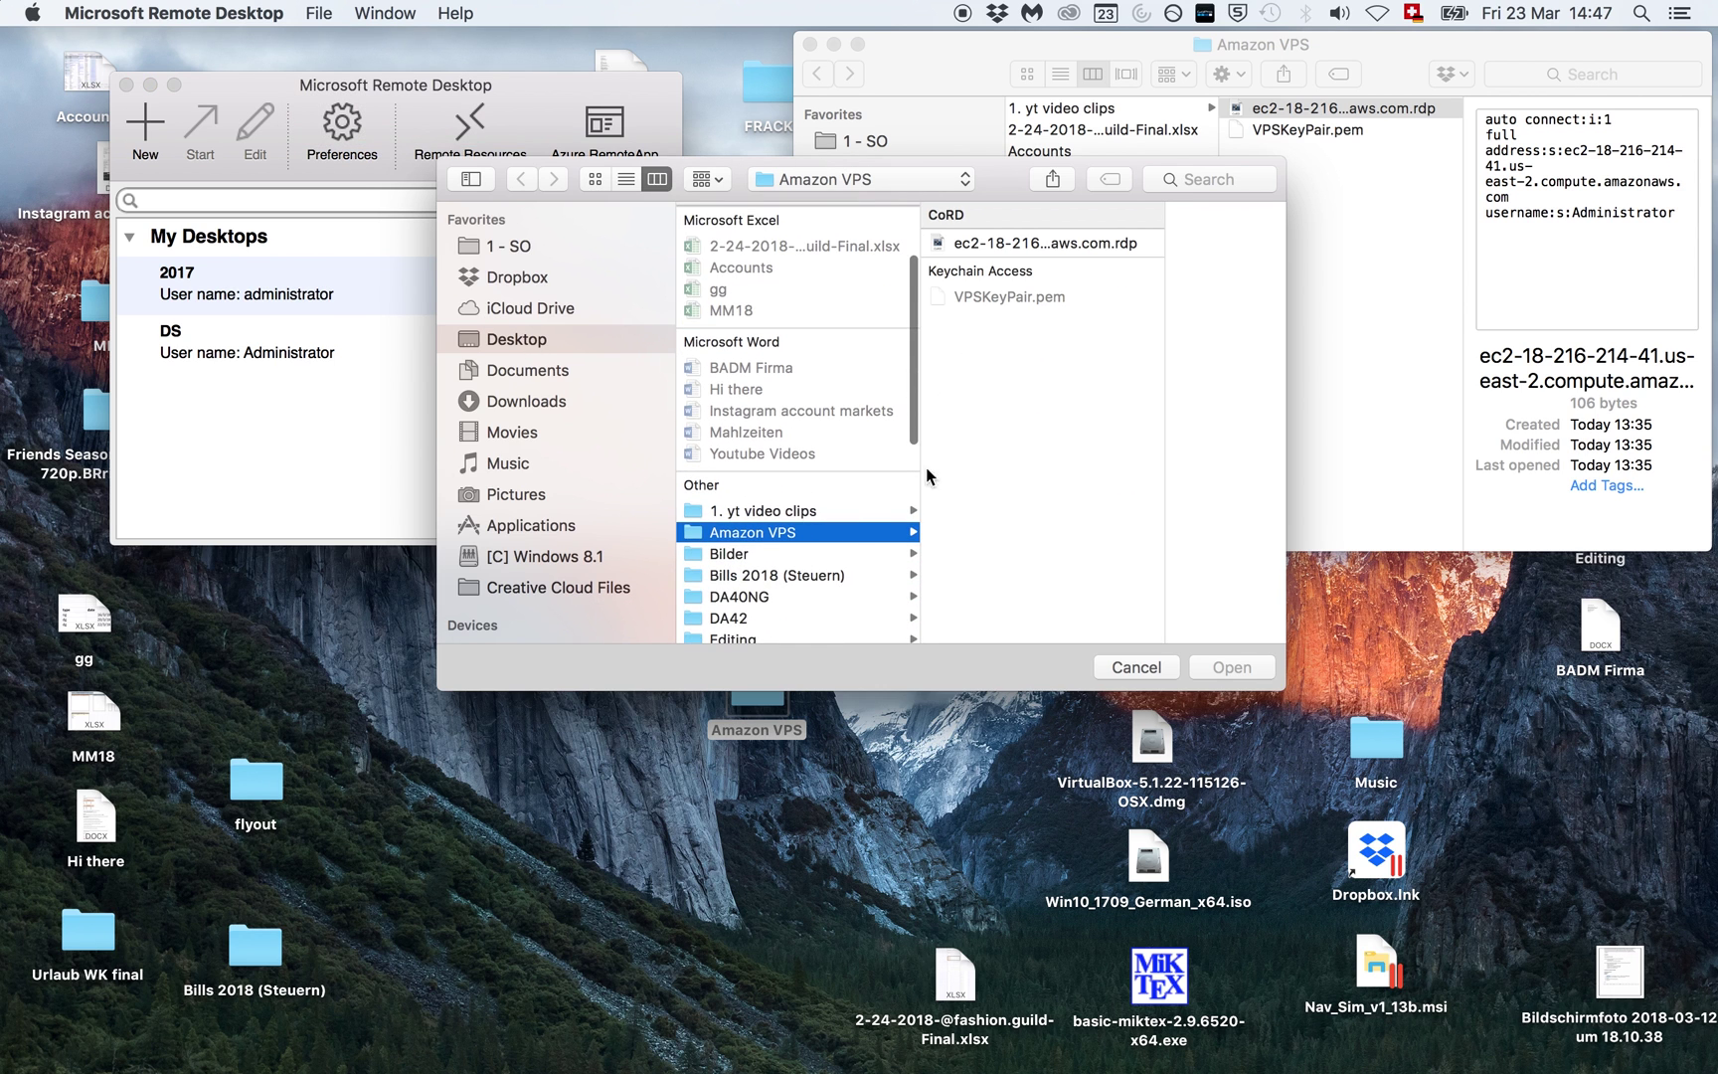
double_click(1045, 245)
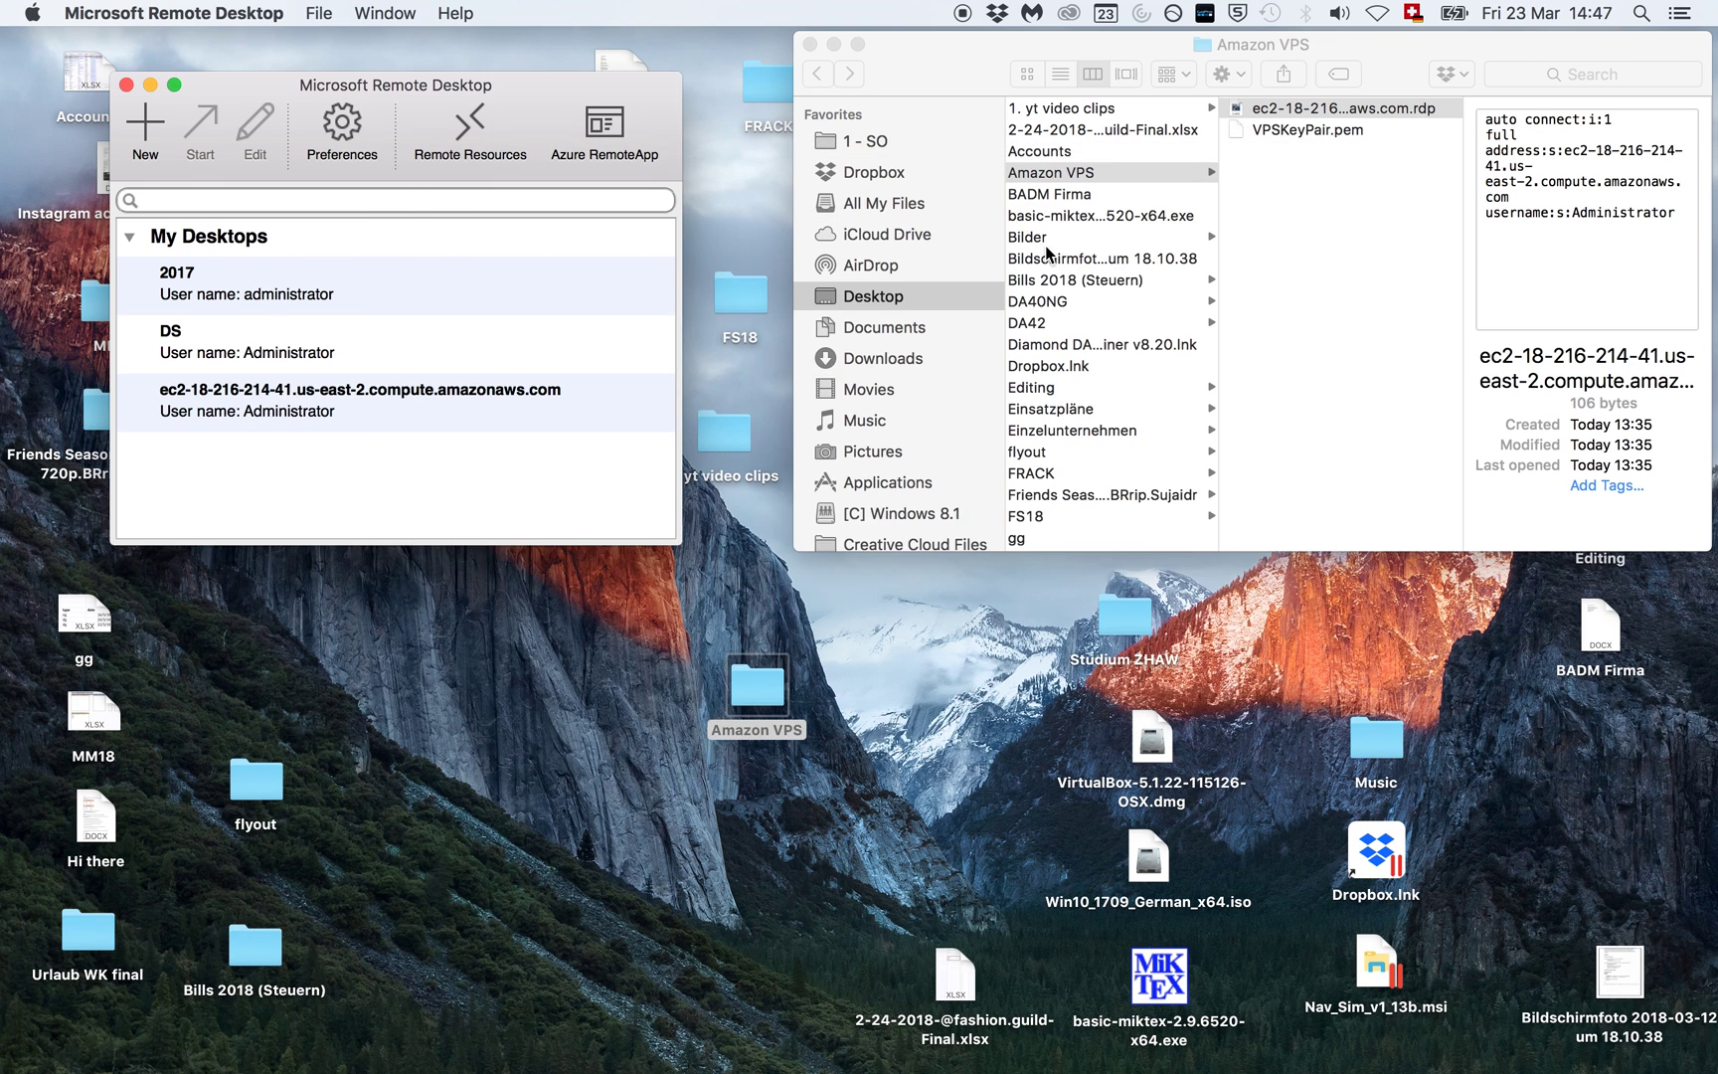
click(295, 408)
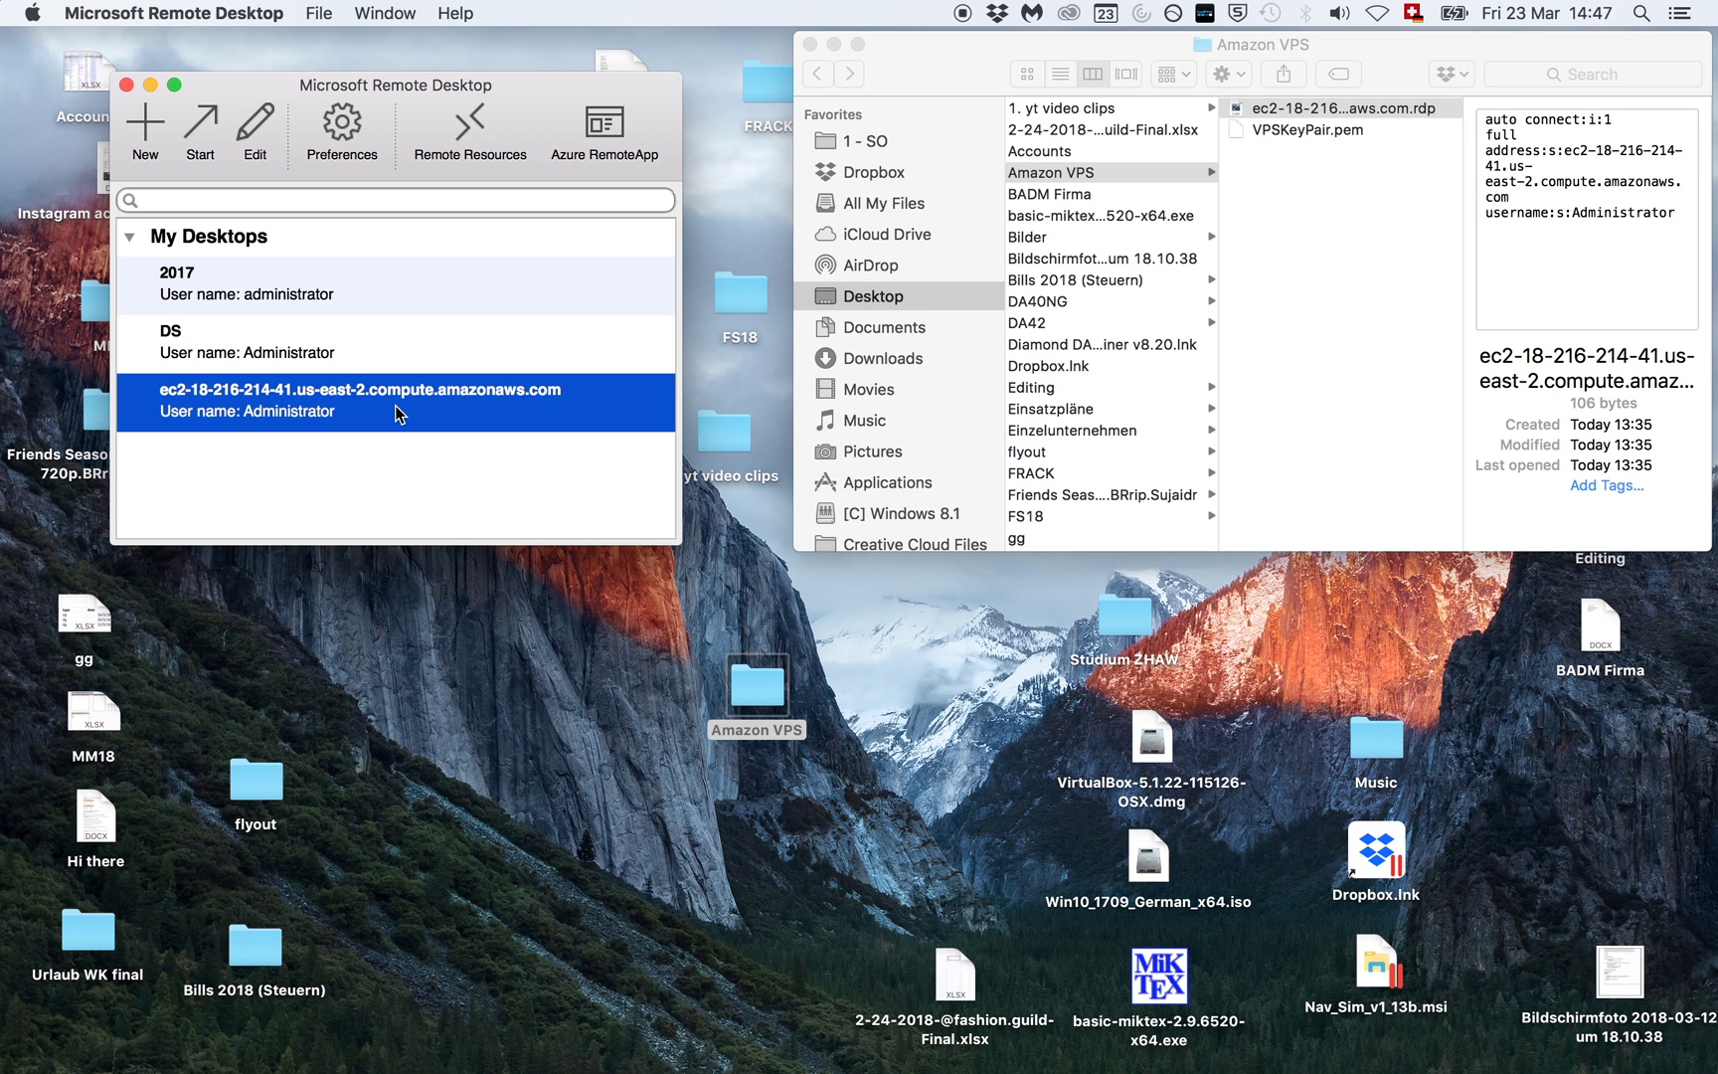
double_click(344, 399)
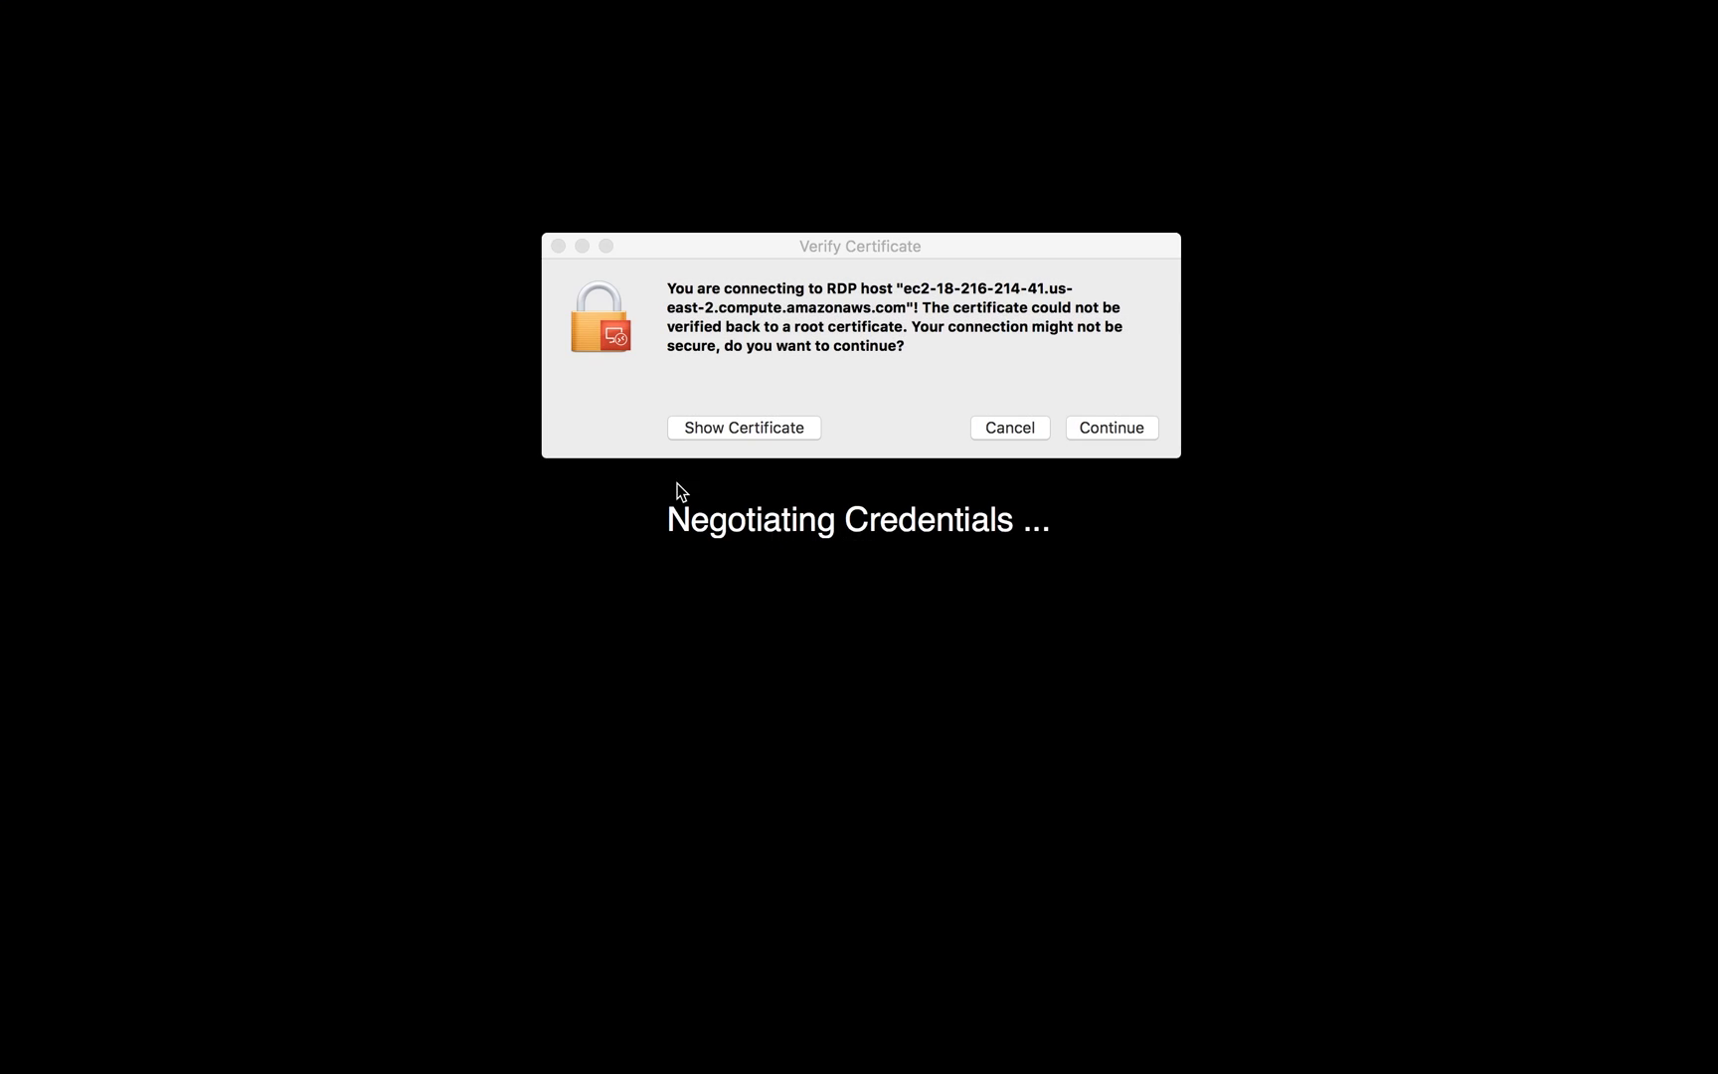
Step: Set the WIN-OJTQOR17TN9 certificate to Always Trust, confirming with the Mac account password
click(750, 429)
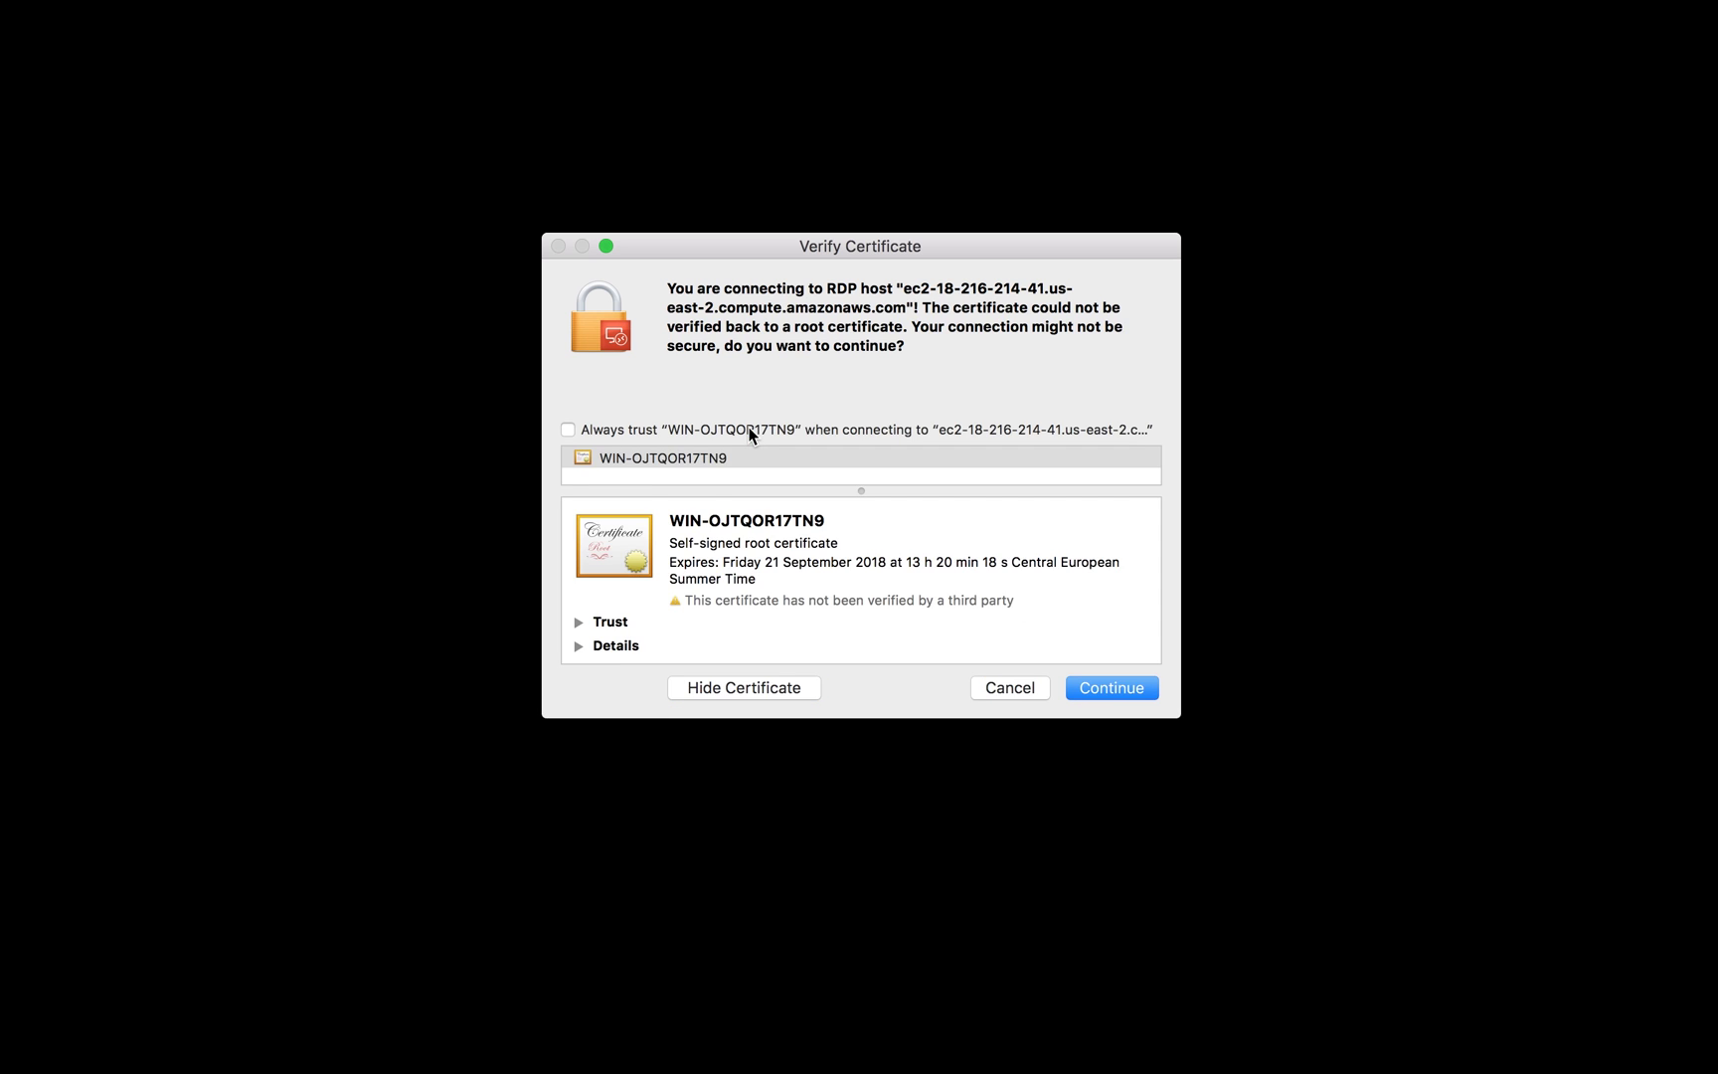
click(567, 429)
click(1125, 693)
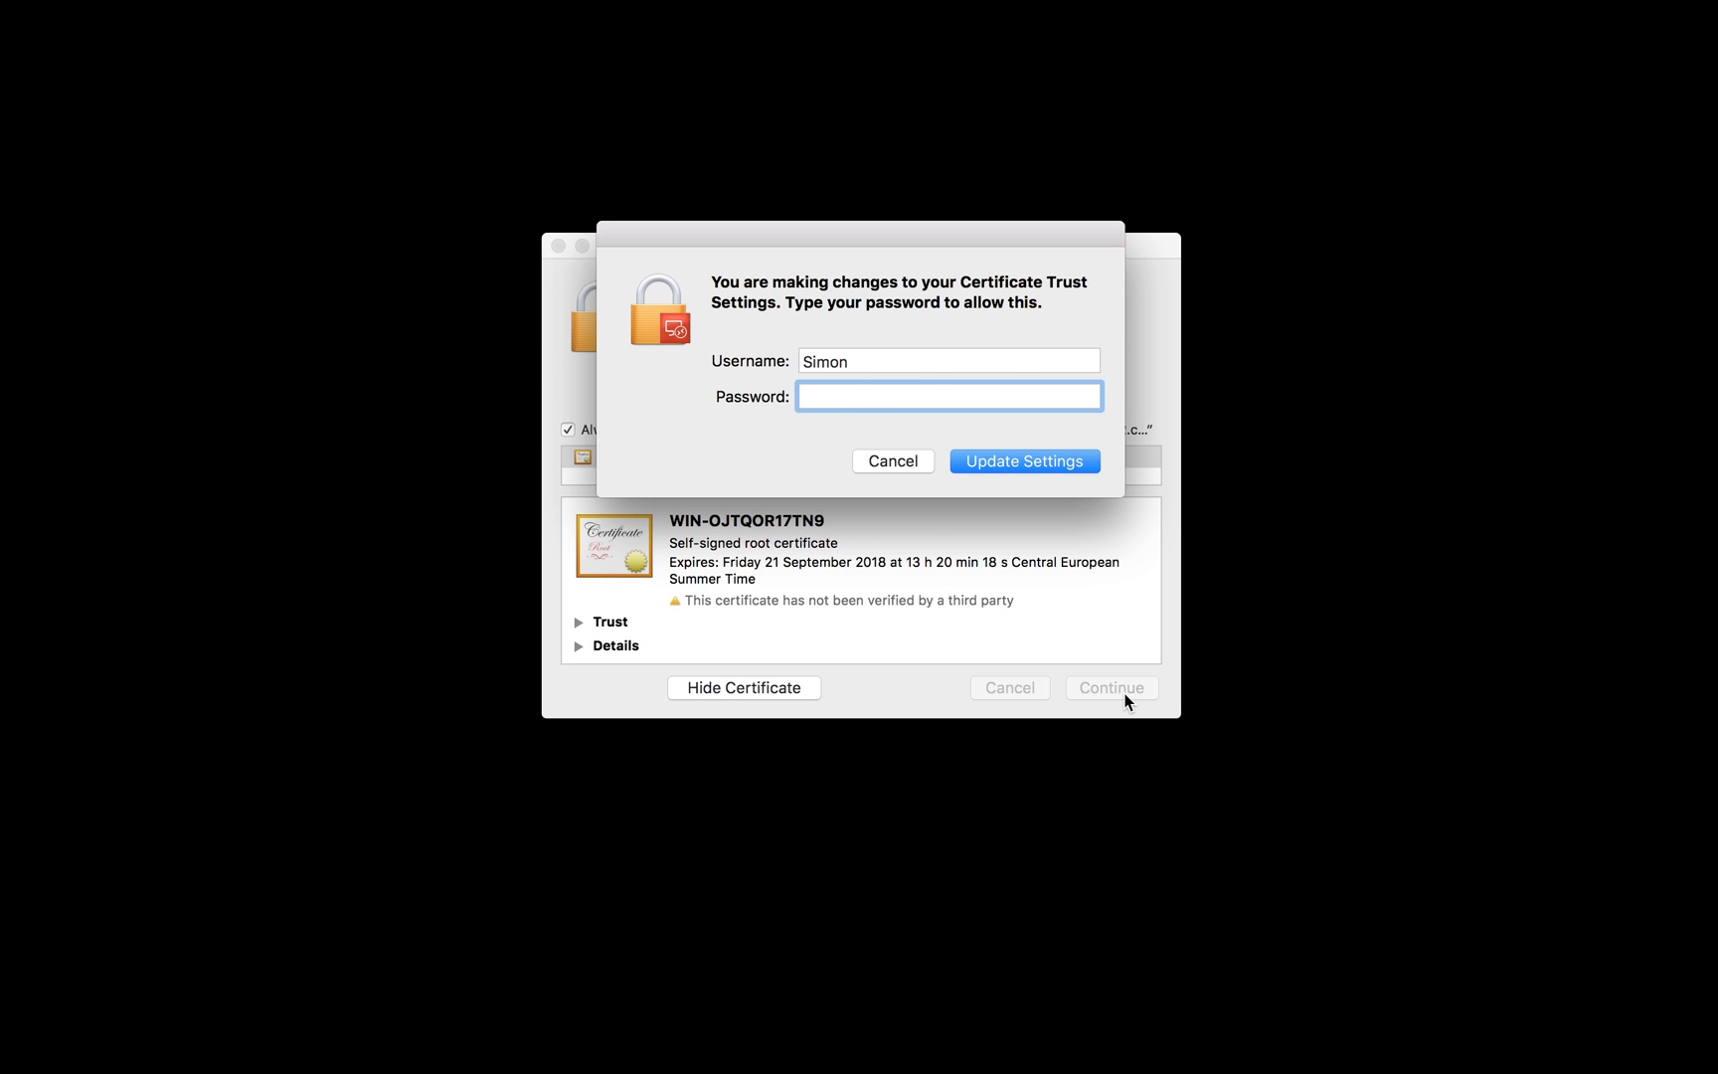
text(••••••••••••)
click(1085, 468)
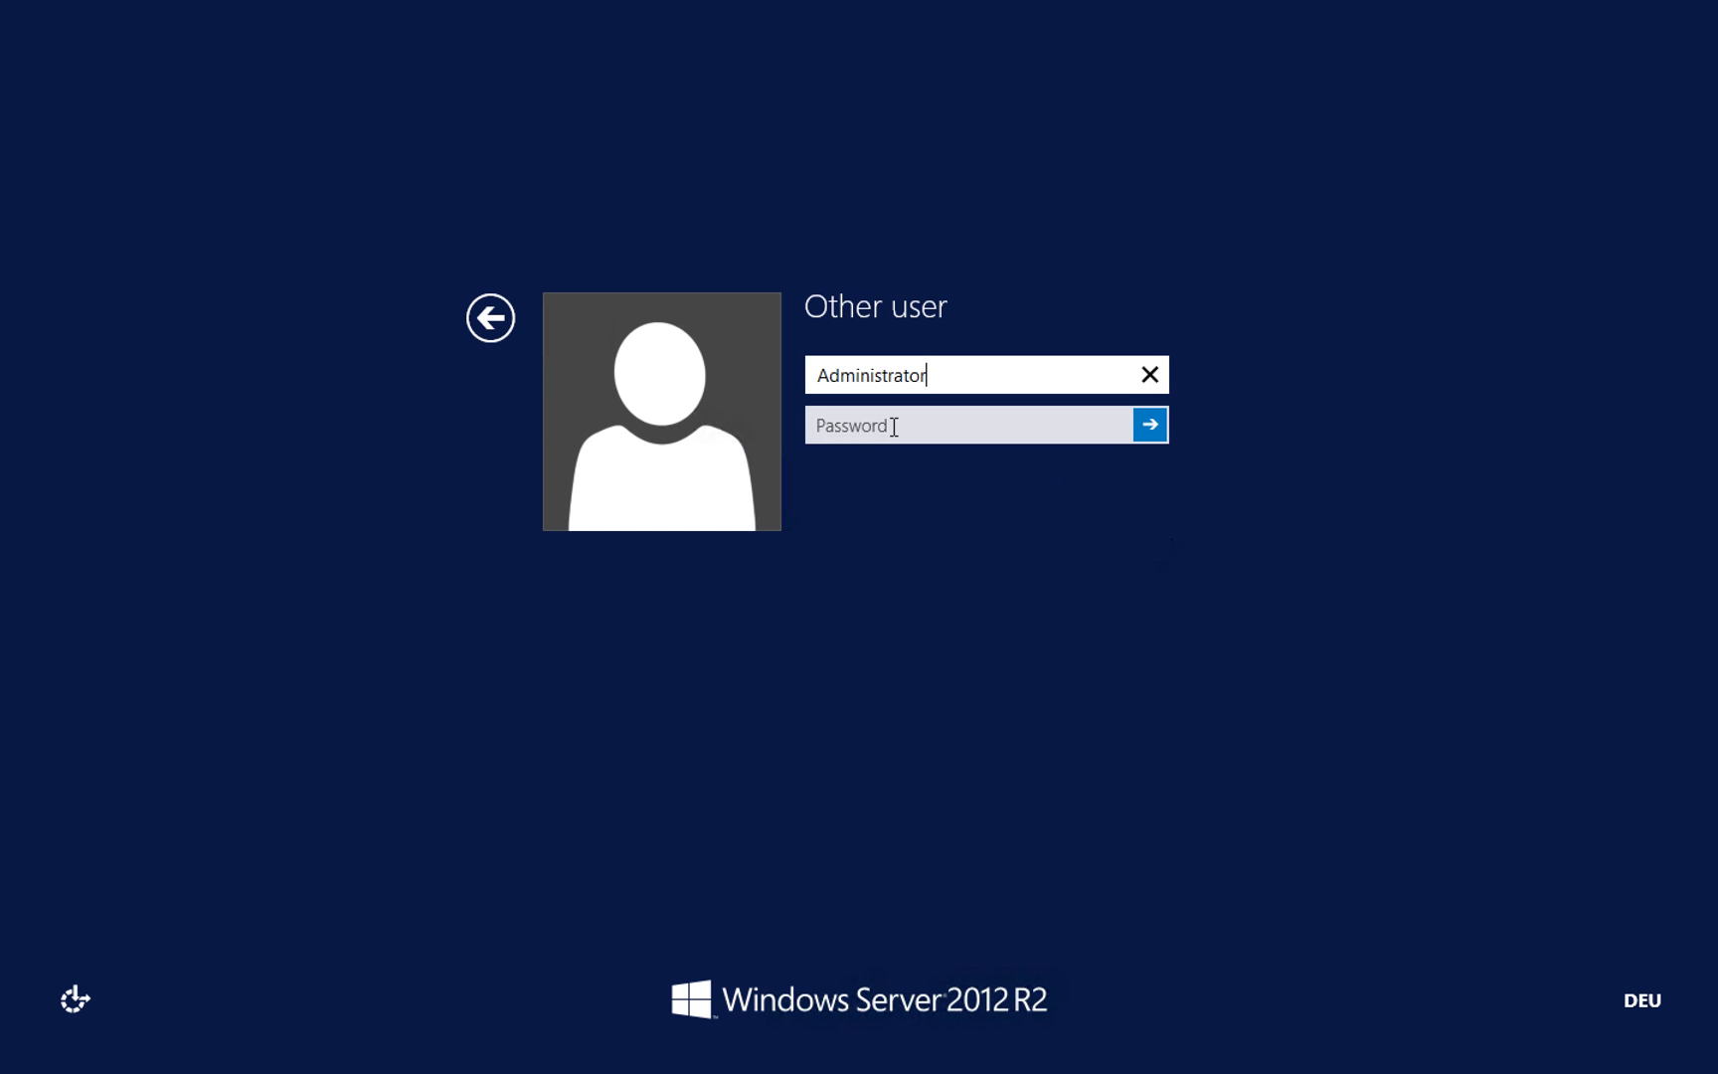
Step: Sign in as Administrator with the pasted password and open the Windows Server desktop
click(894, 427)
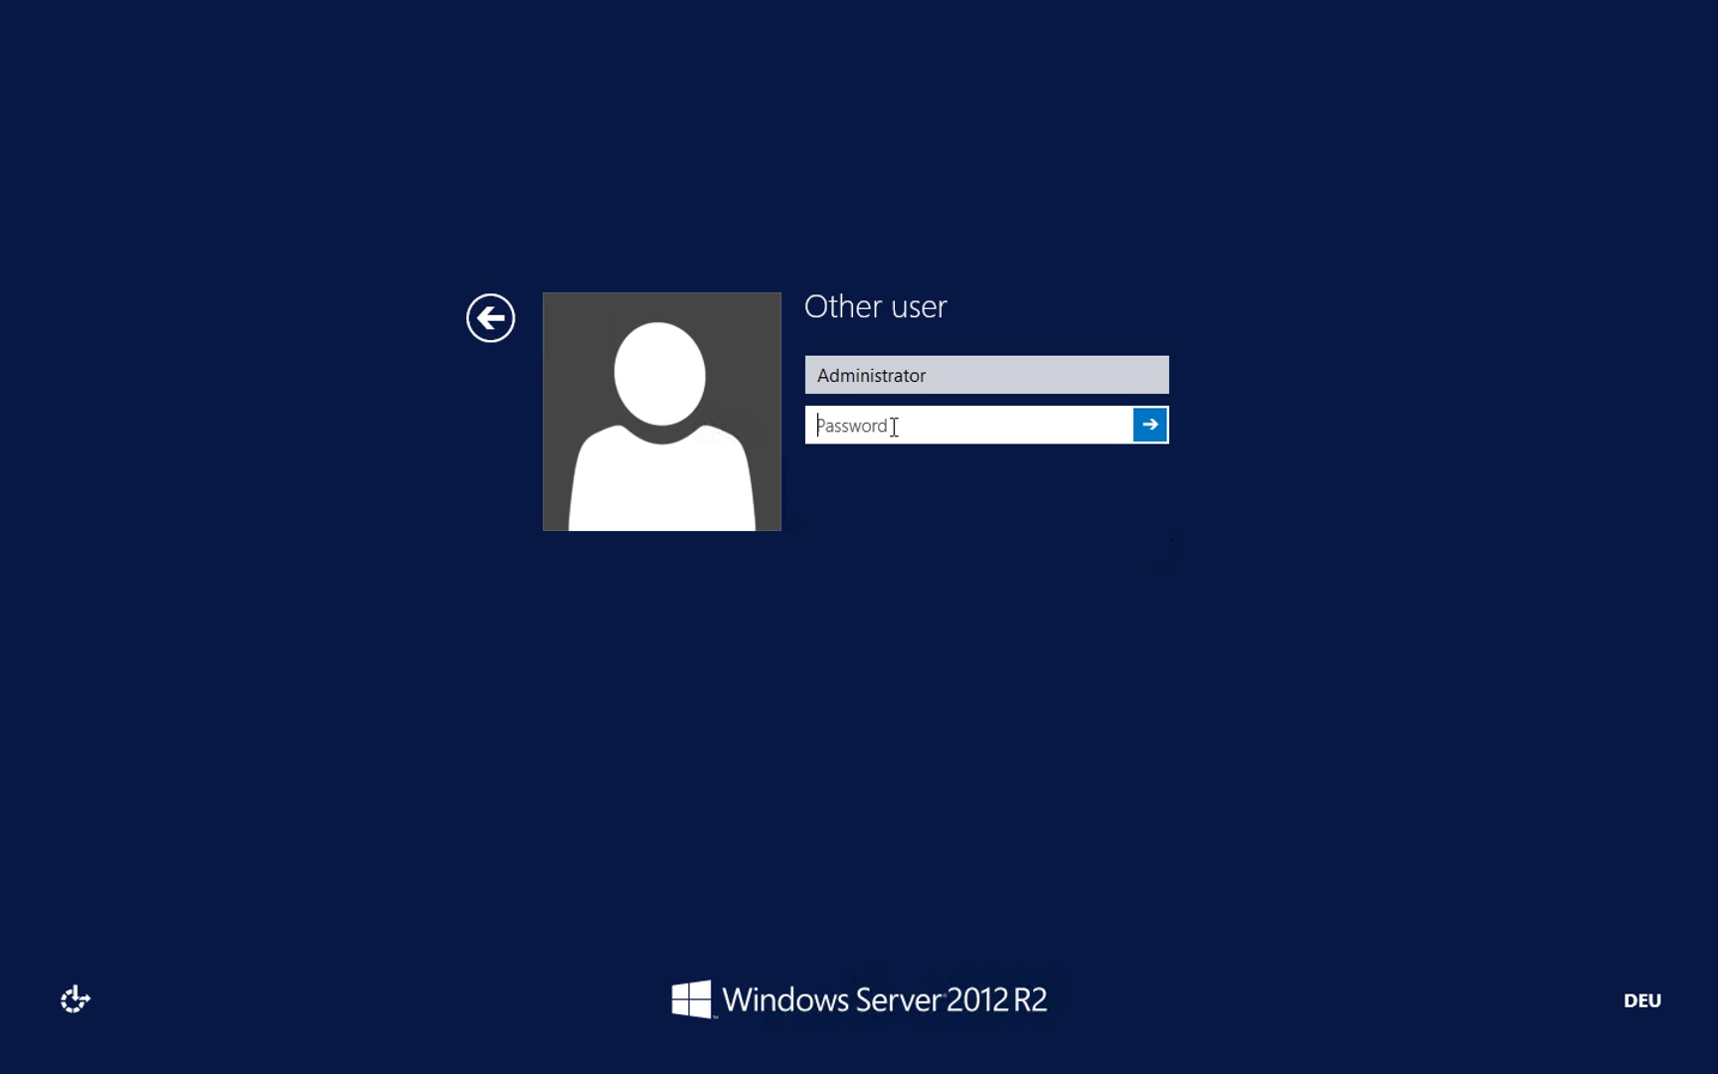
key(ctrl+v)
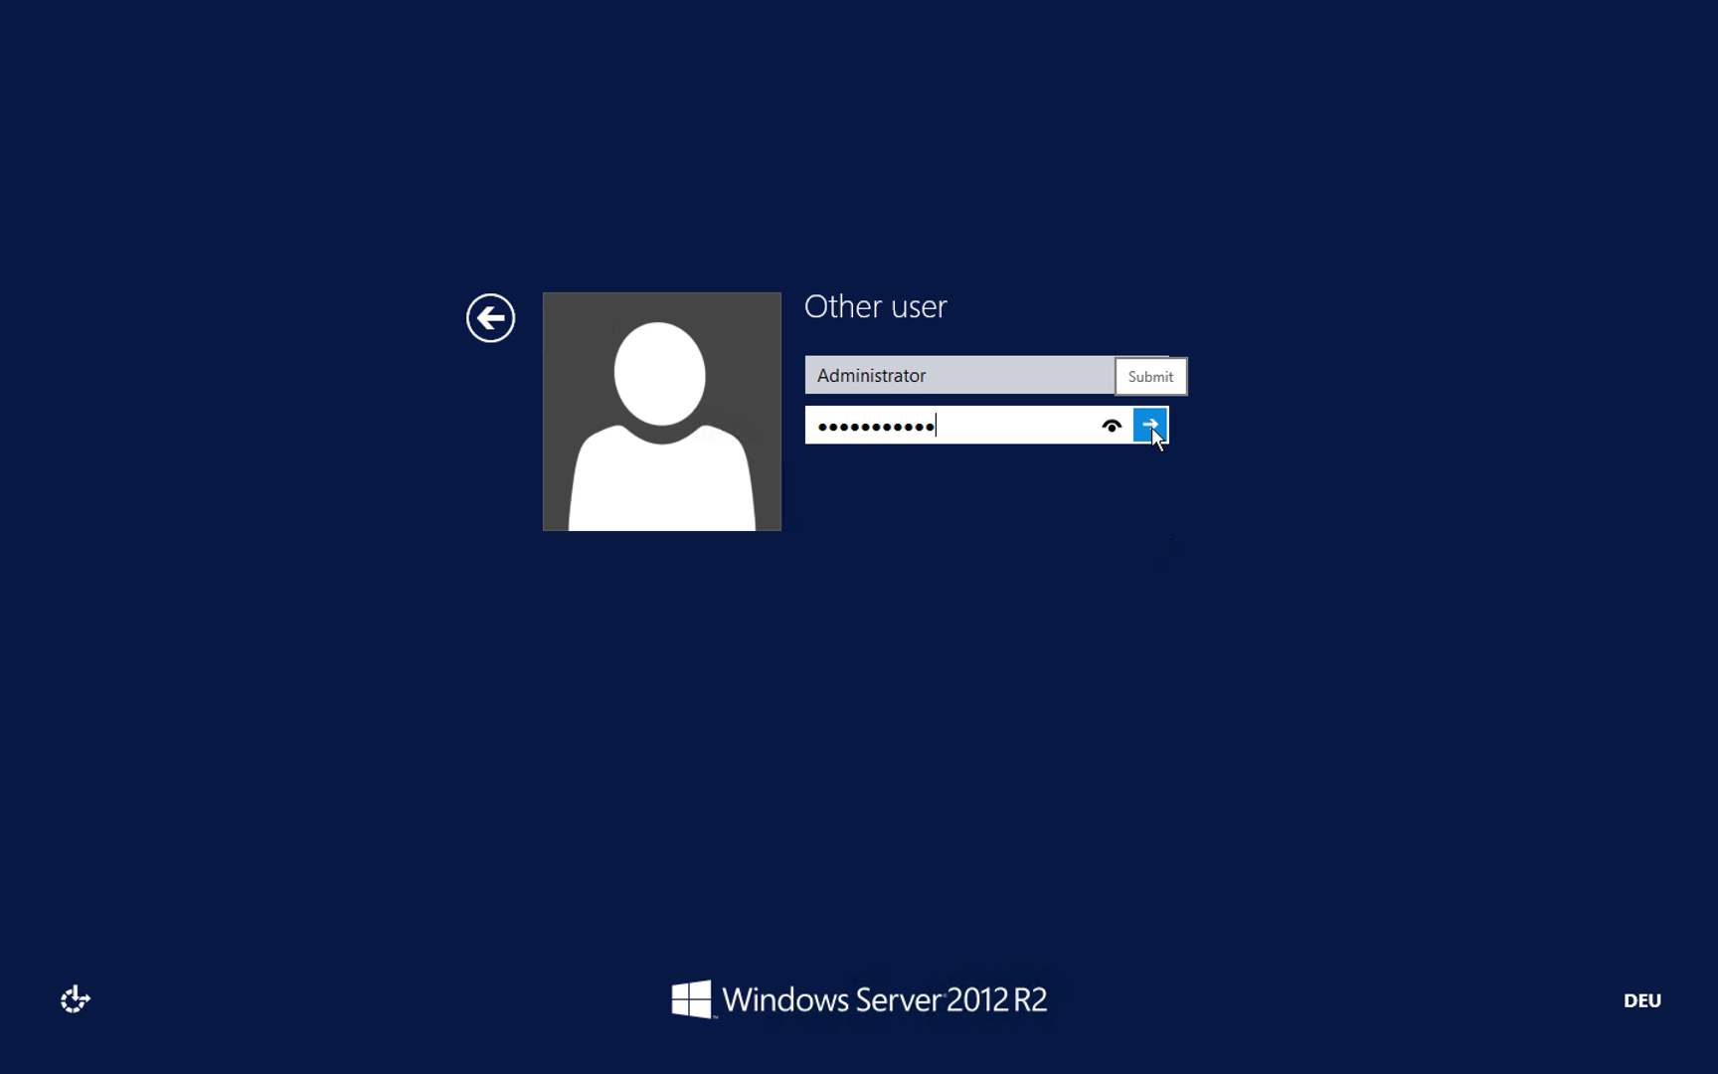
click(1150, 426)
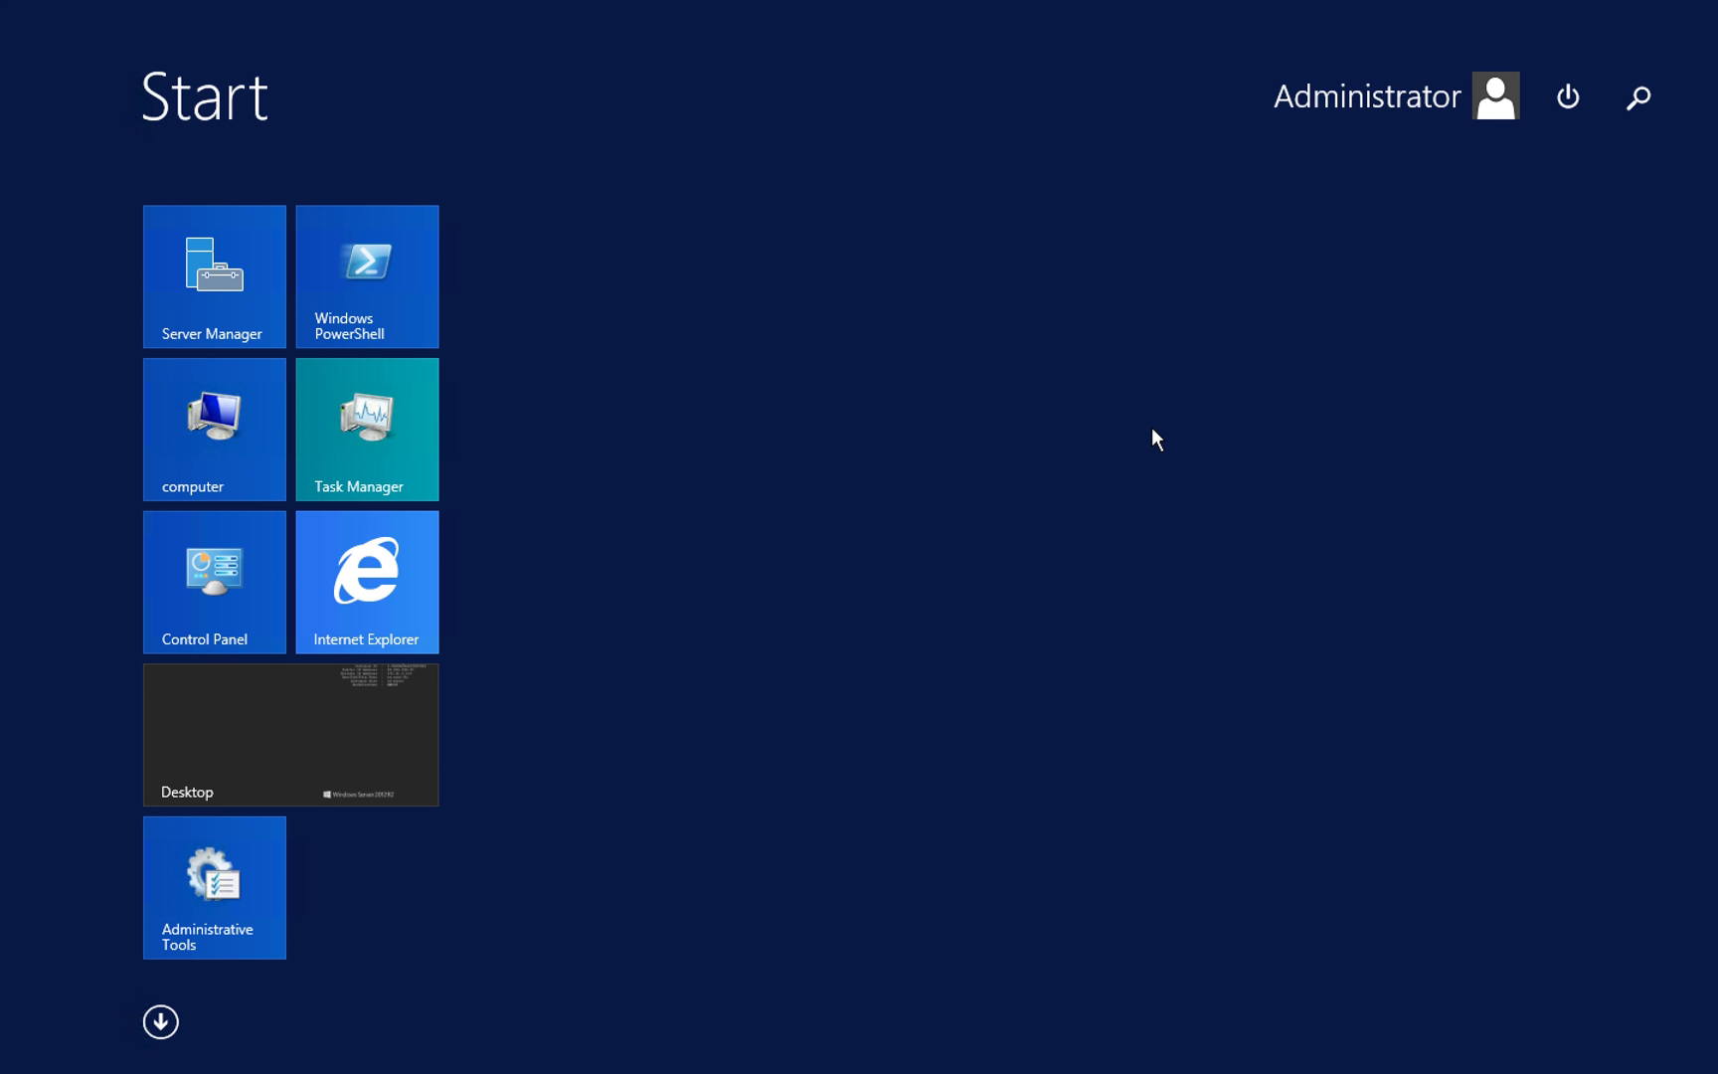
click(352, 742)
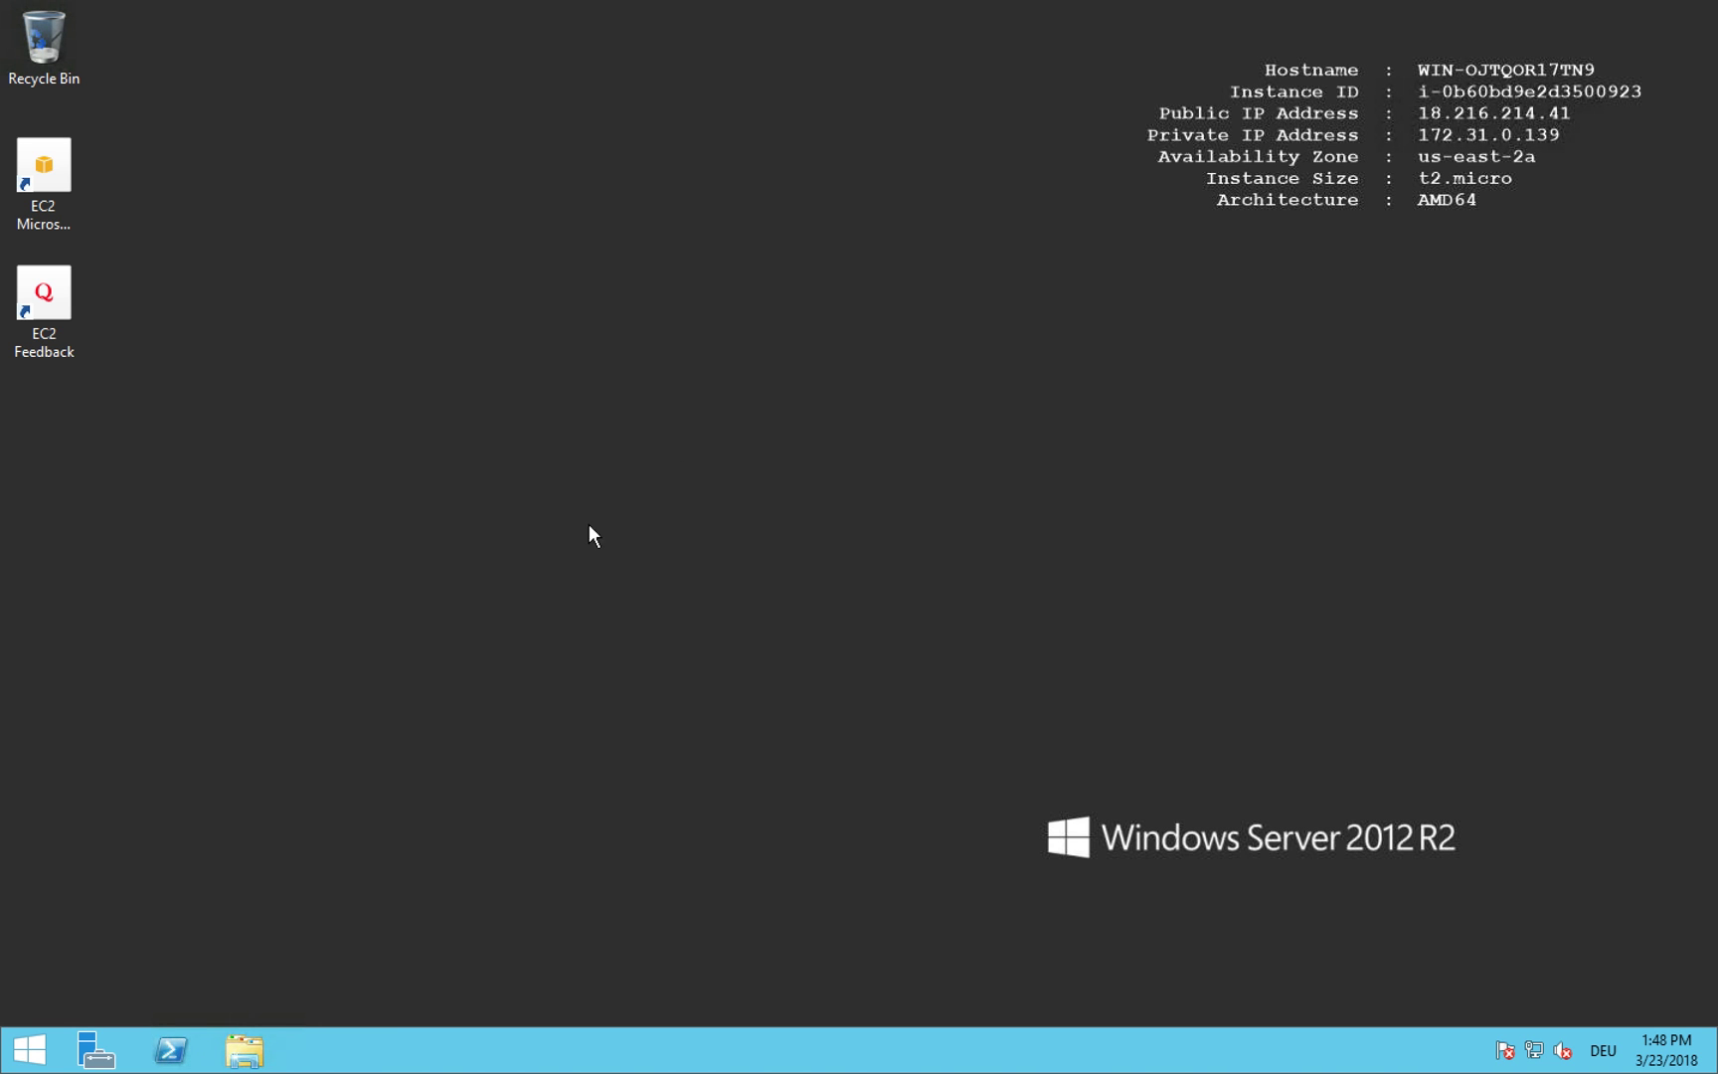